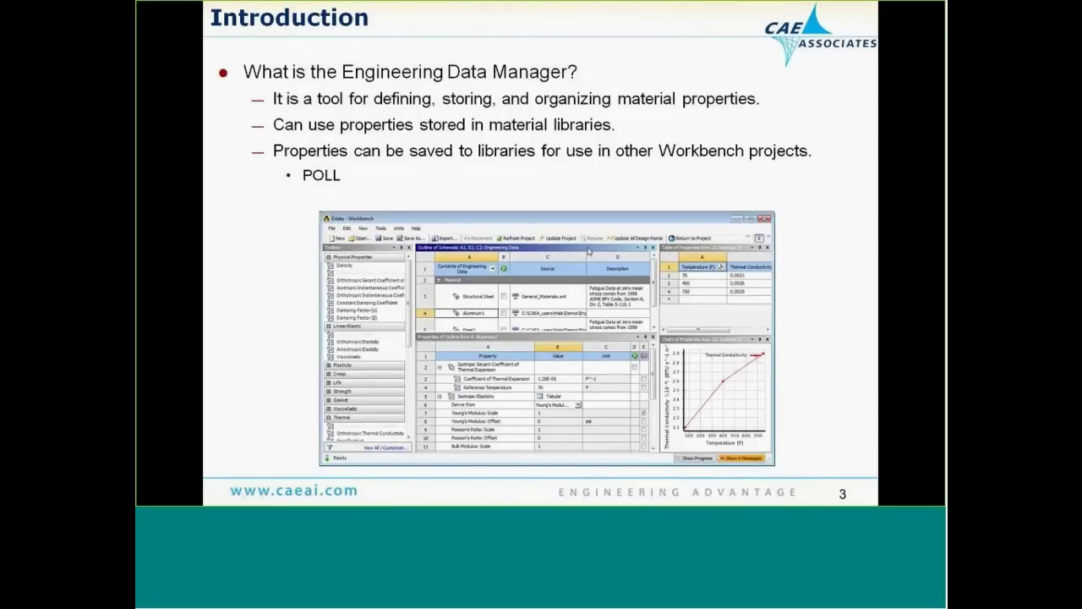
# Finish the introduction slides, end the slide show, and switch to the Workbench project.
pyautogui.click(589, 251)
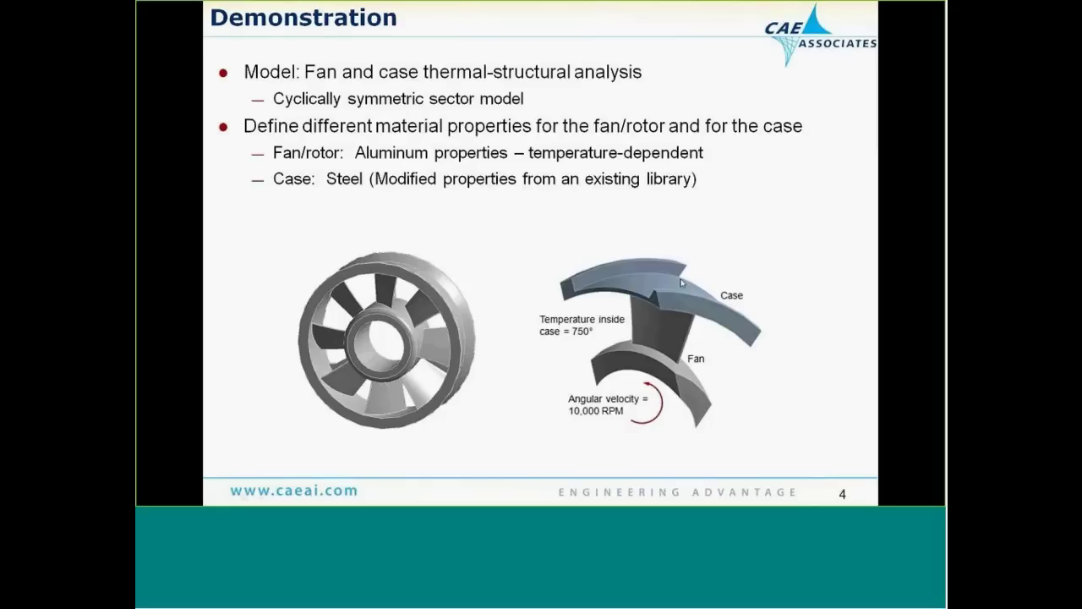
pyautogui.click(721, 226)
pyautogui.press('Escape')
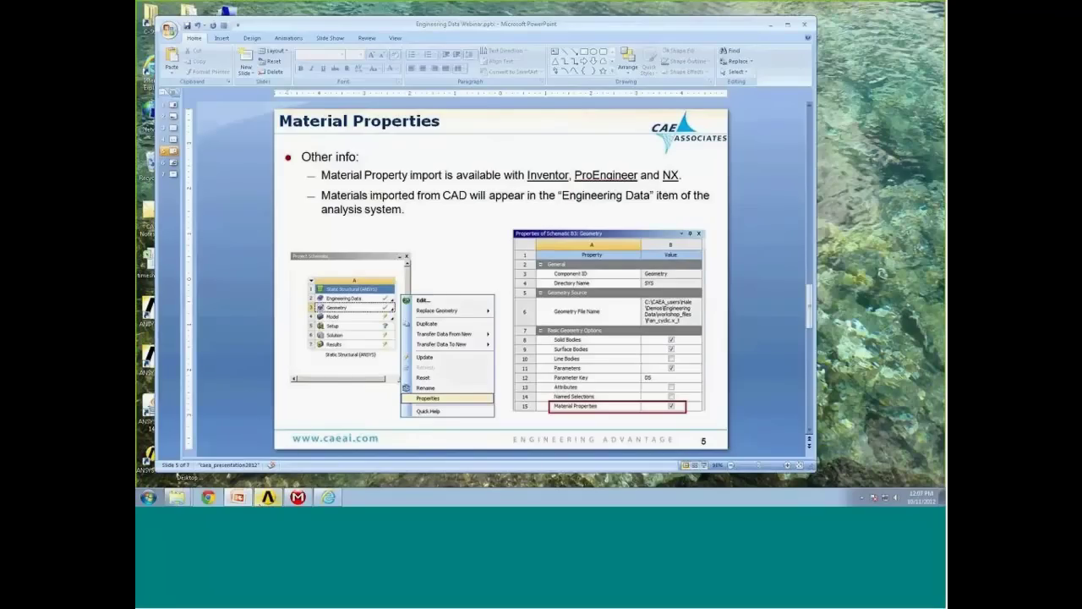
pyautogui.hotkey('alt', 'Tab')
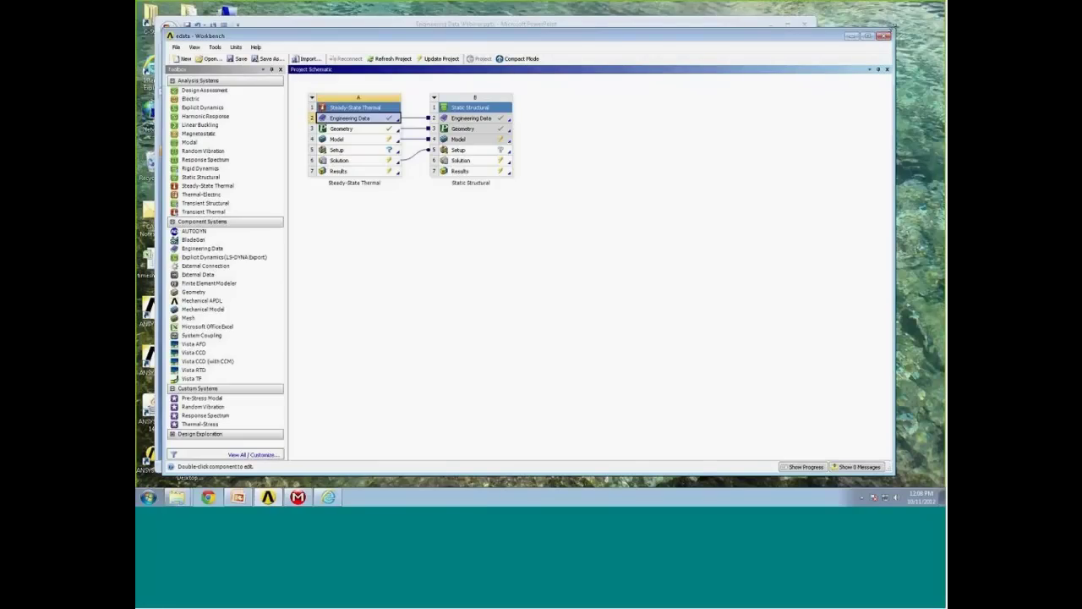
# Open the Engineering Data of the Steady-State Thermal system and set the project units to U.S. Customary.
pyautogui.moveTo(892, 28); pyautogui.dragTo(920, 16)
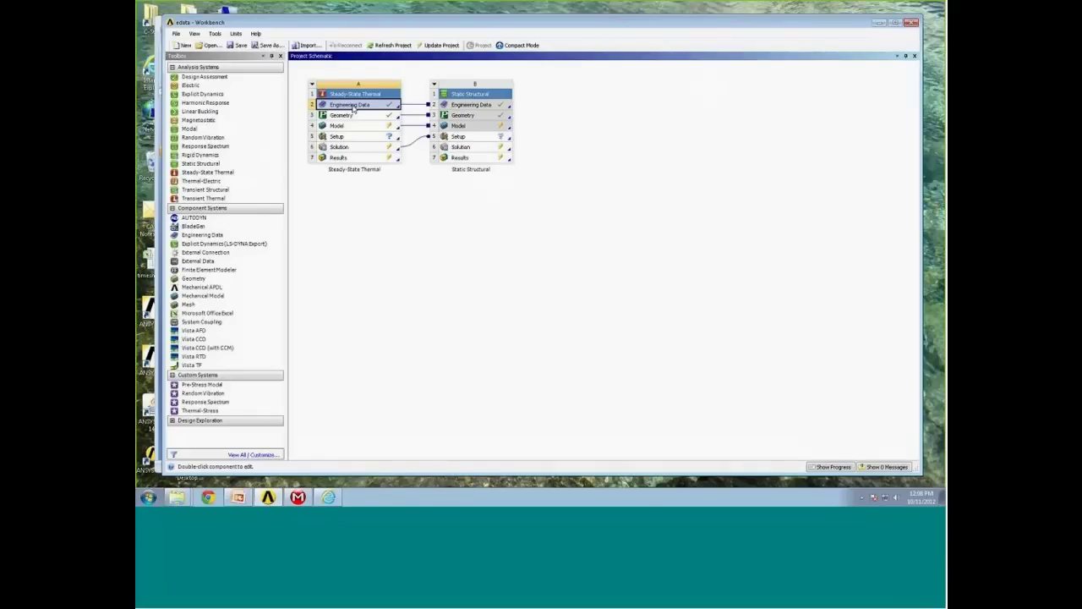
pyautogui.doubleClick(353, 106)
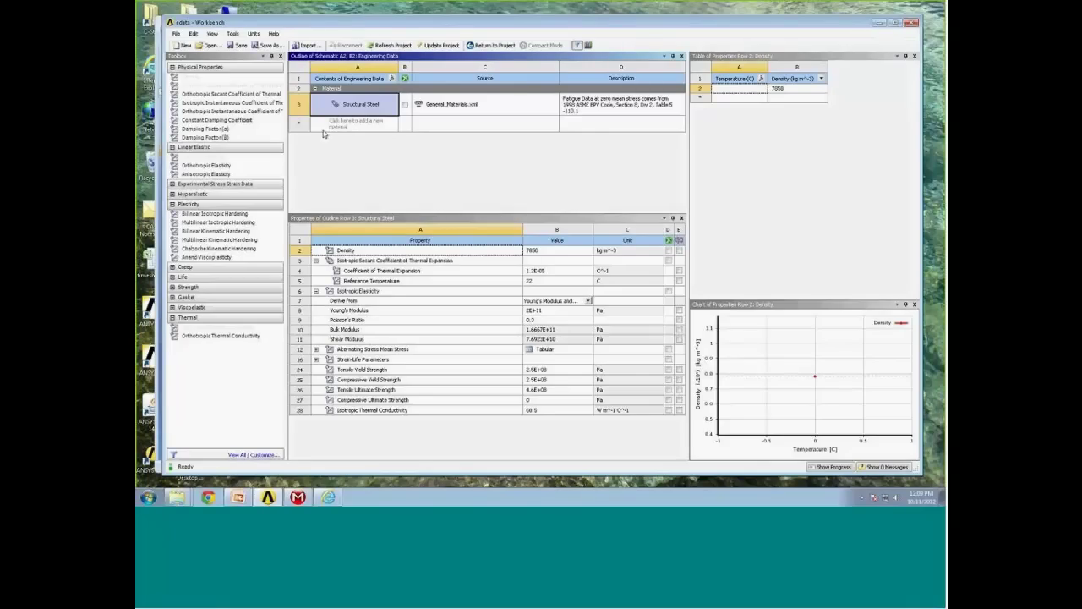
pyautogui.click(252, 35)
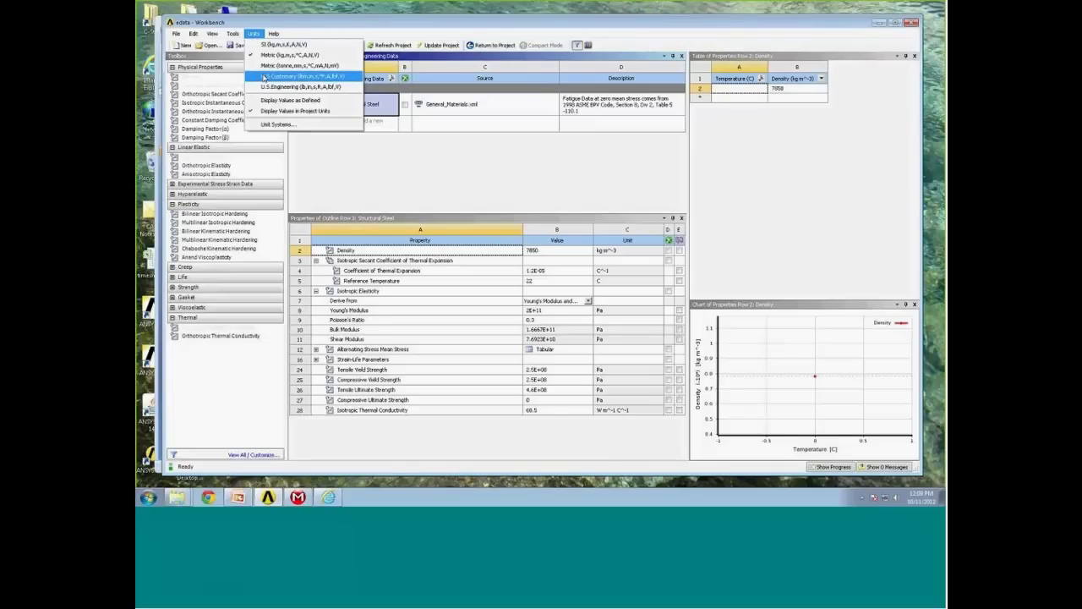
pyautogui.click(263, 77)
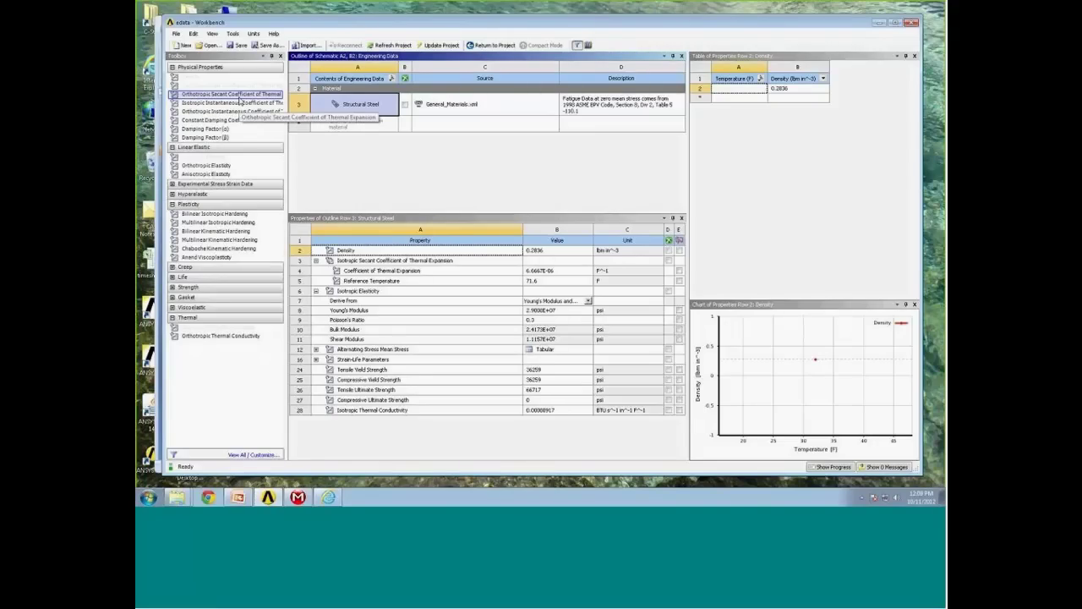
# Add a new material named Aluminum1 below Structural Steel in the engineering data.
pyautogui.click(355, 125)
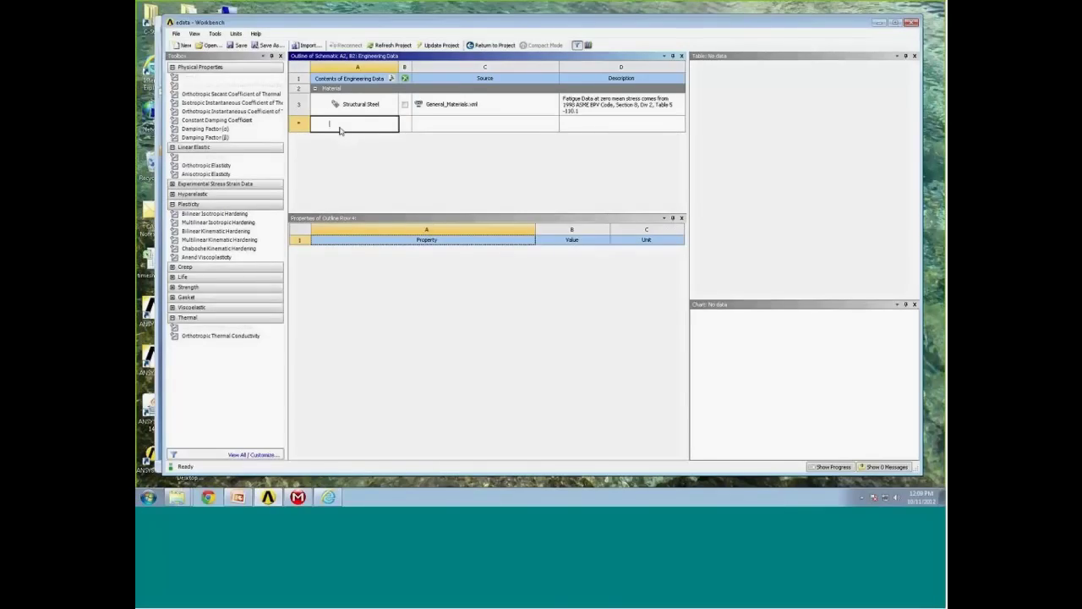
pyautogui.write('A')
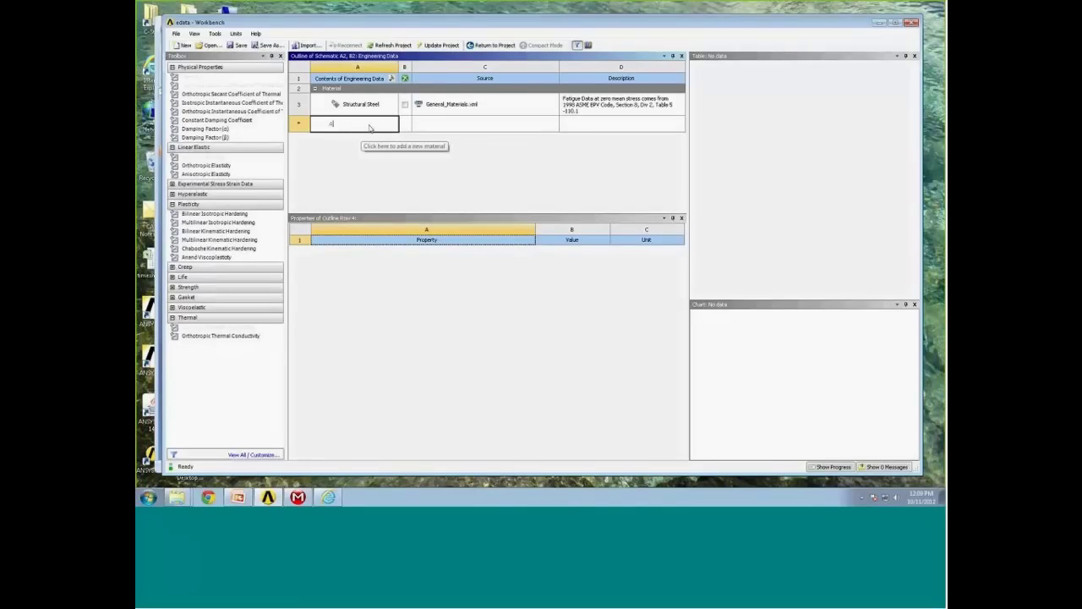
pyautogui.write('luminum')
pyautogui.press('Return')
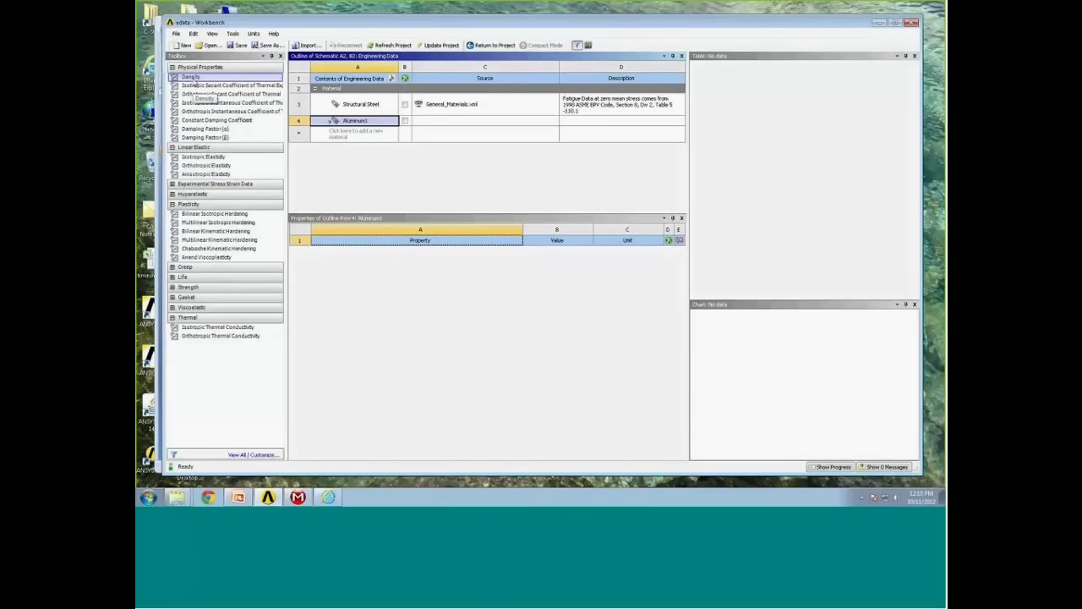
# Include the Density and Isotropic Secant Coefficient of Thermal Expansion properties in Aluminum1.
pyautogui.click(192, 82)
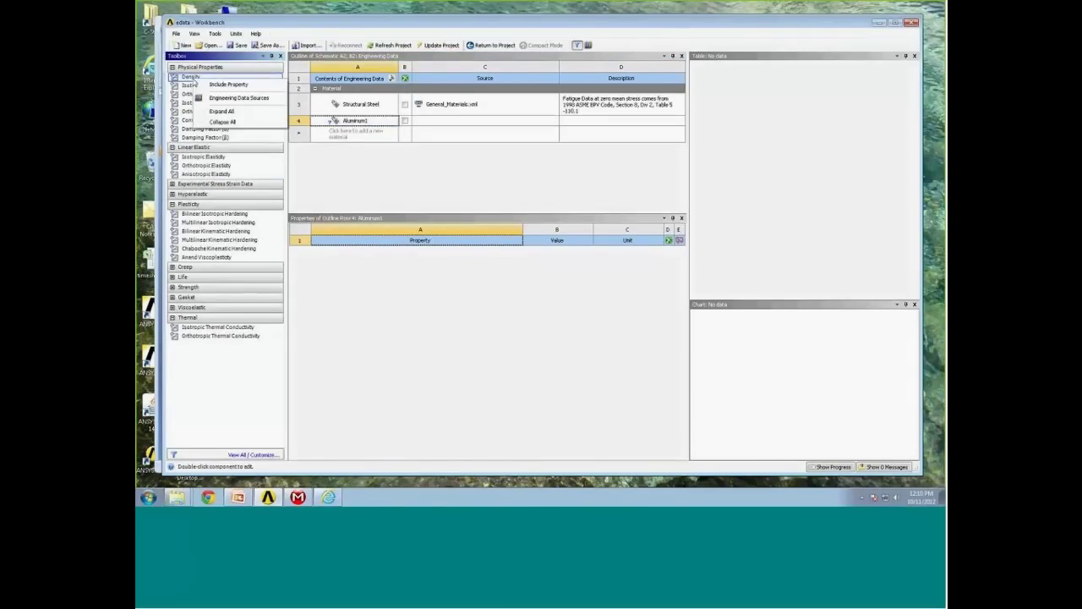
pyautogui.doubleClick(192, 78)
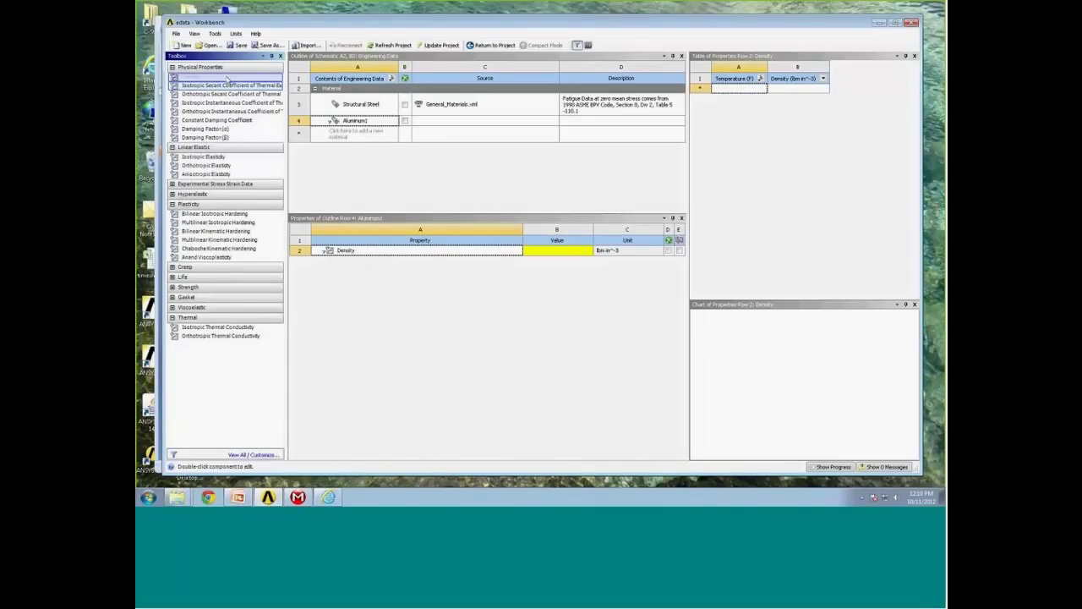
pyautogui.click(224, 87)
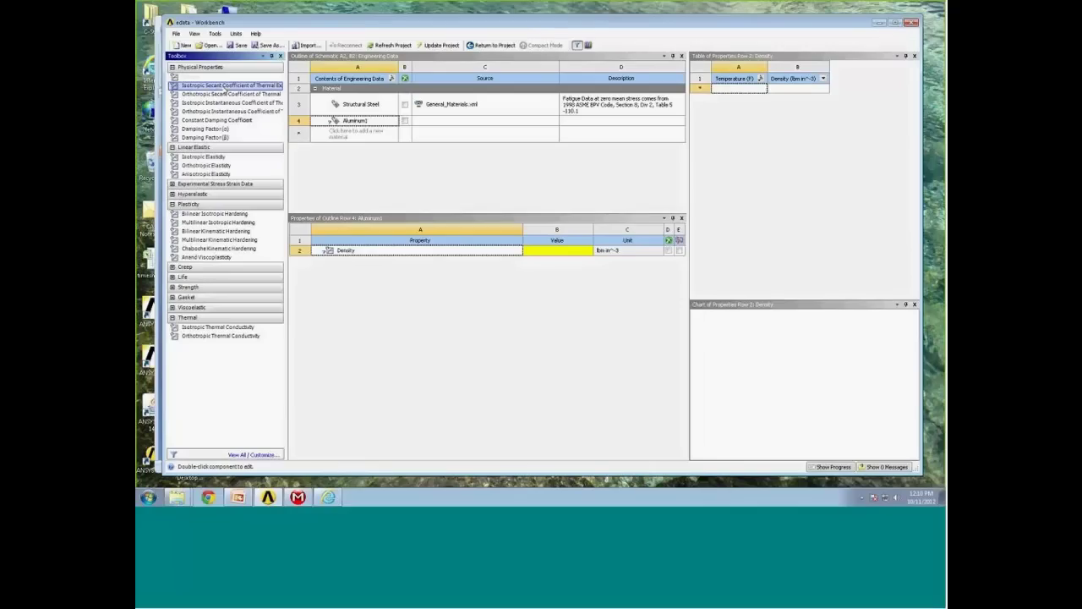
pyautogui.rightClick(203, 91)
pyautogui.click(221, 88)
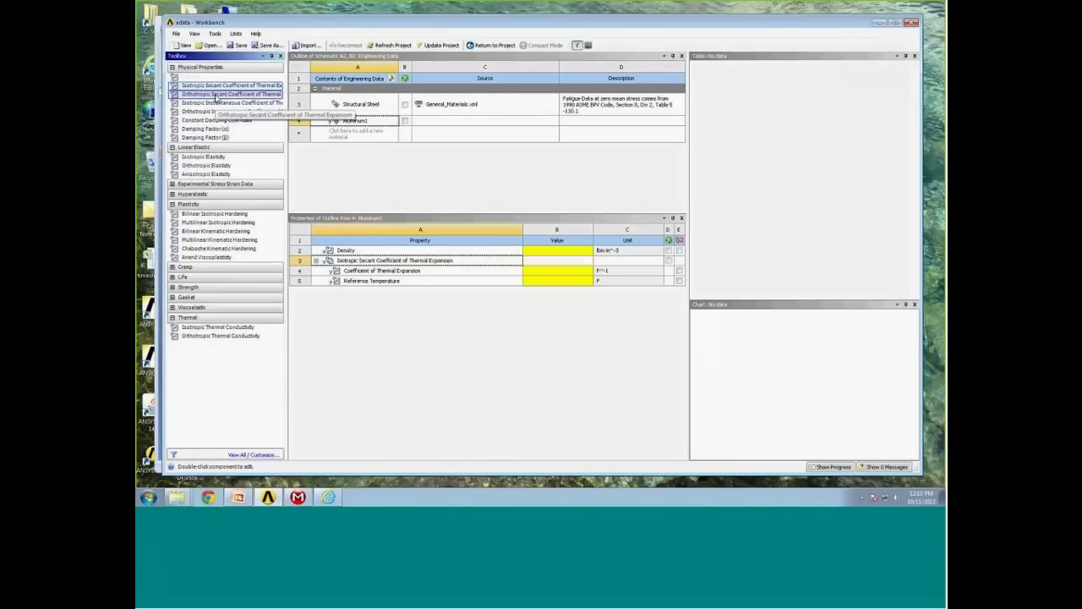
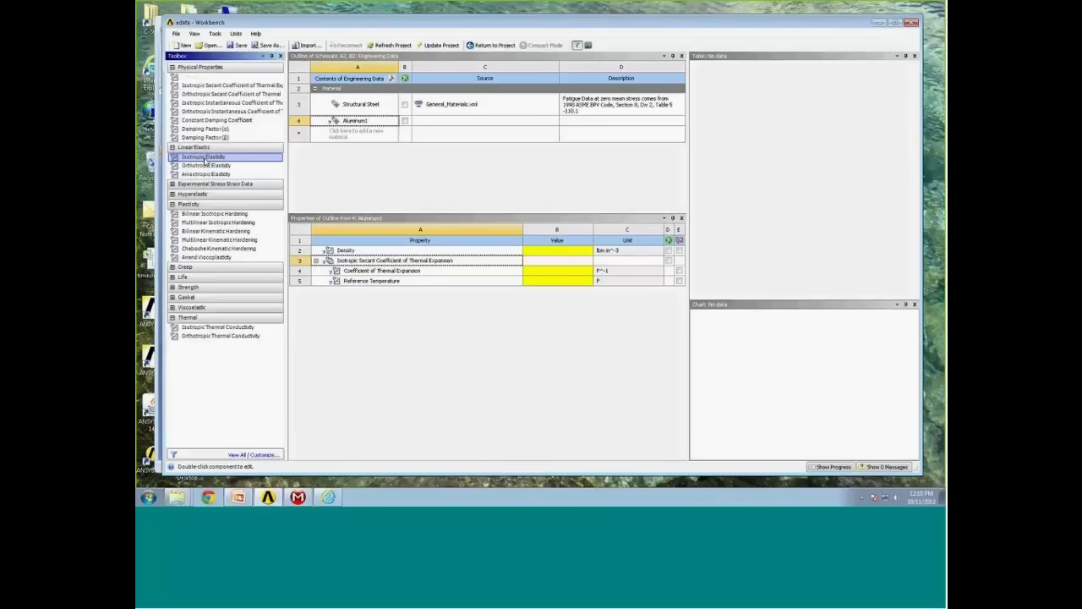
# Include the Isotropic Elasticity and Isotropic Thermal Conductivity properties in Aluminum1.
pyautogui.rightClick(203, 160)
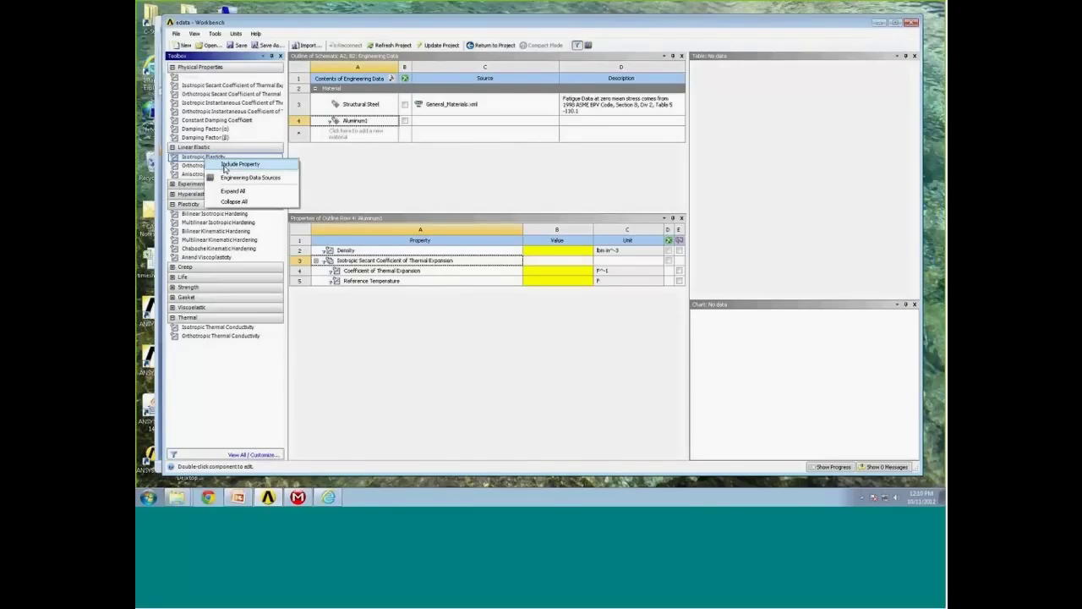
pyautogui.click(225, 168)
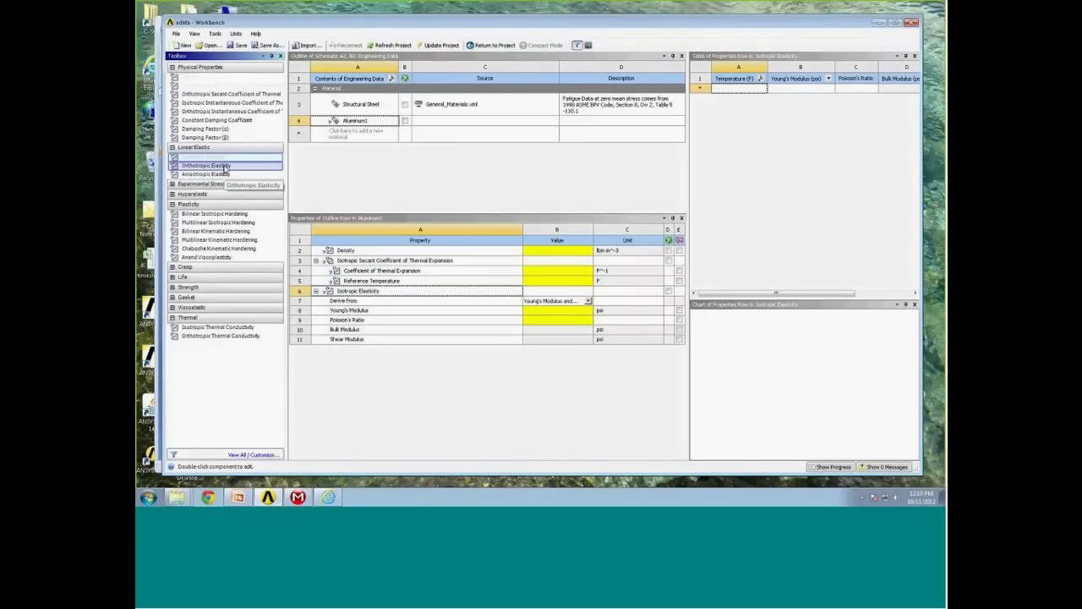
pyautogui.click(222, 329)
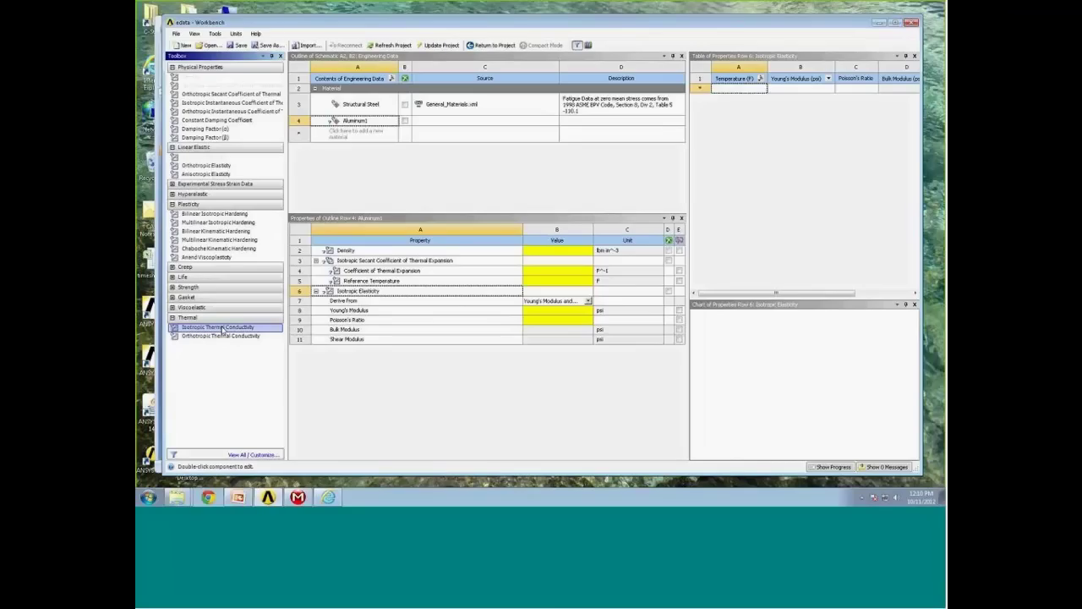
pyautogui.rightClick(223, 329)
pyautogui.click(255, 332)
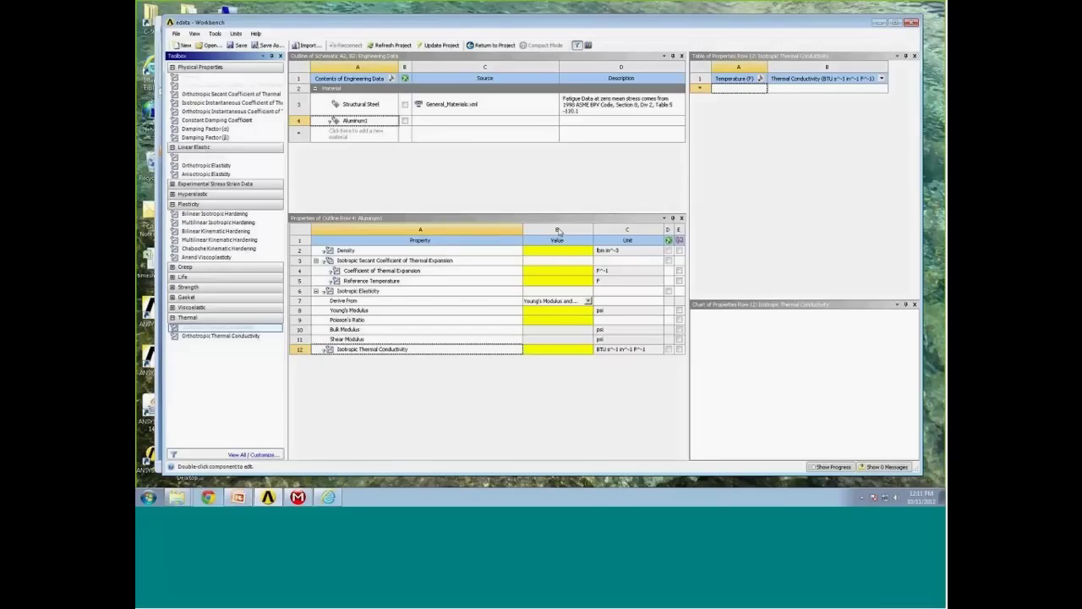
# Set the density of Aluminum1 to 0.1 lbm in^-3.
pyautogui.click(556, 253)
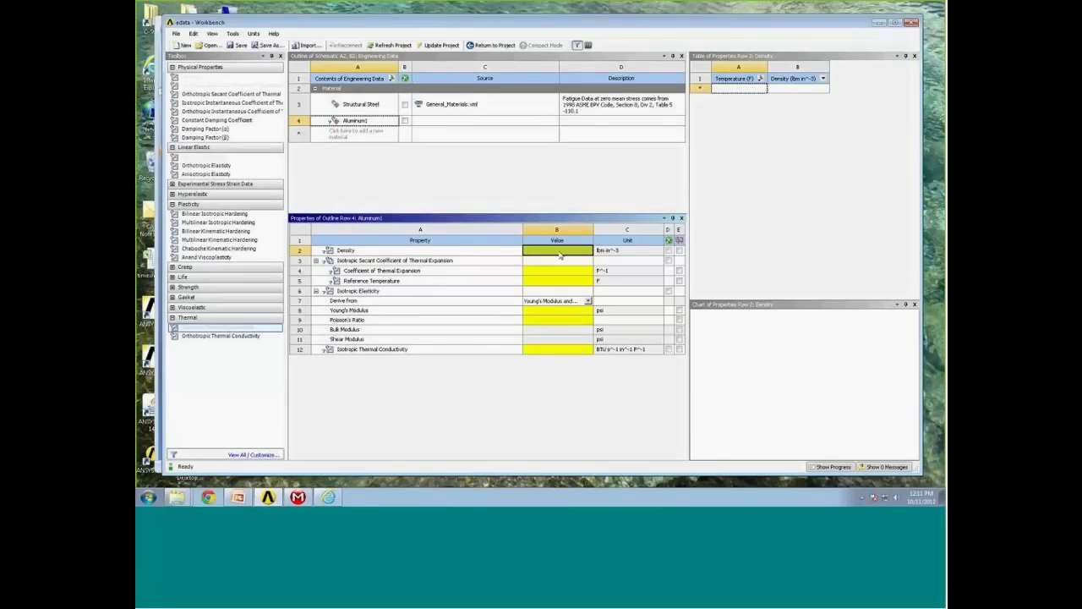
pyautogui.write('.1')
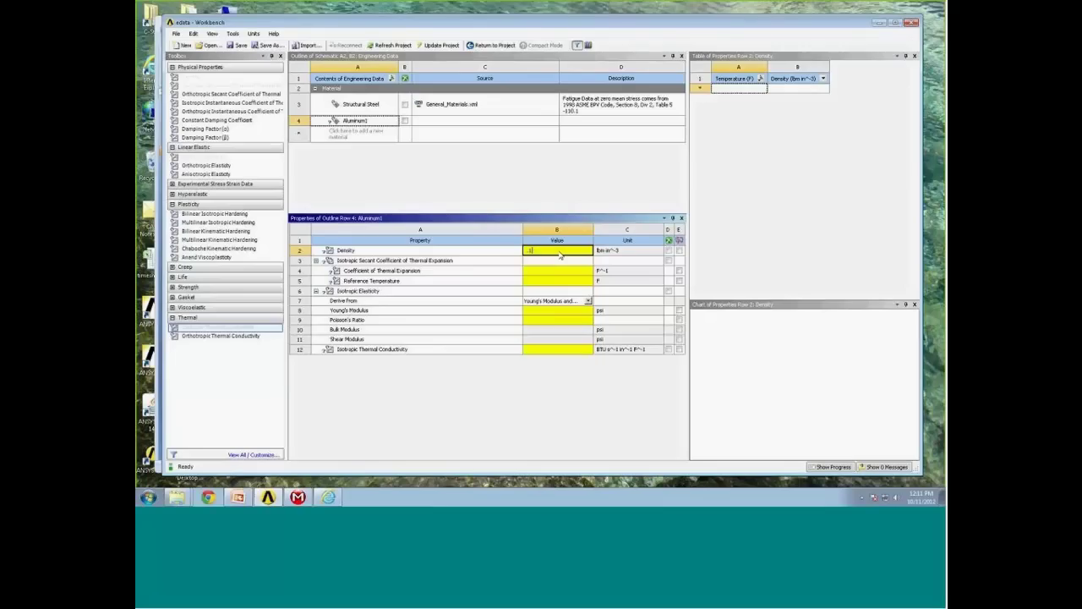
pyautogui.press('Return')
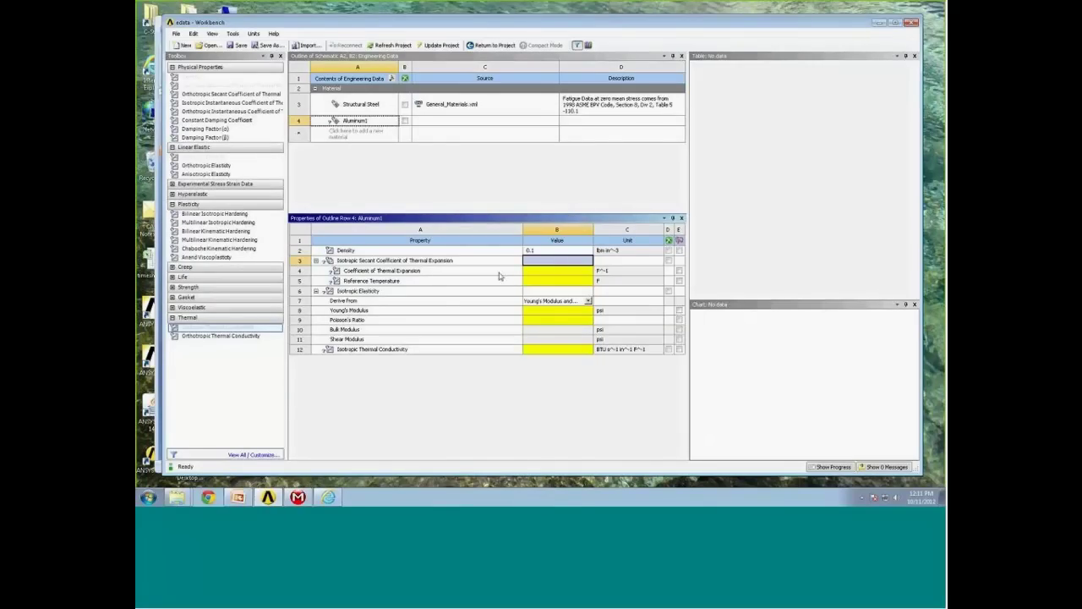
# Set the Aluminum1 coefficient of thermal expansion to 1.28E-05 F^-1 and its reference temperature to 70 F.
pyautogui.click(551, 274)
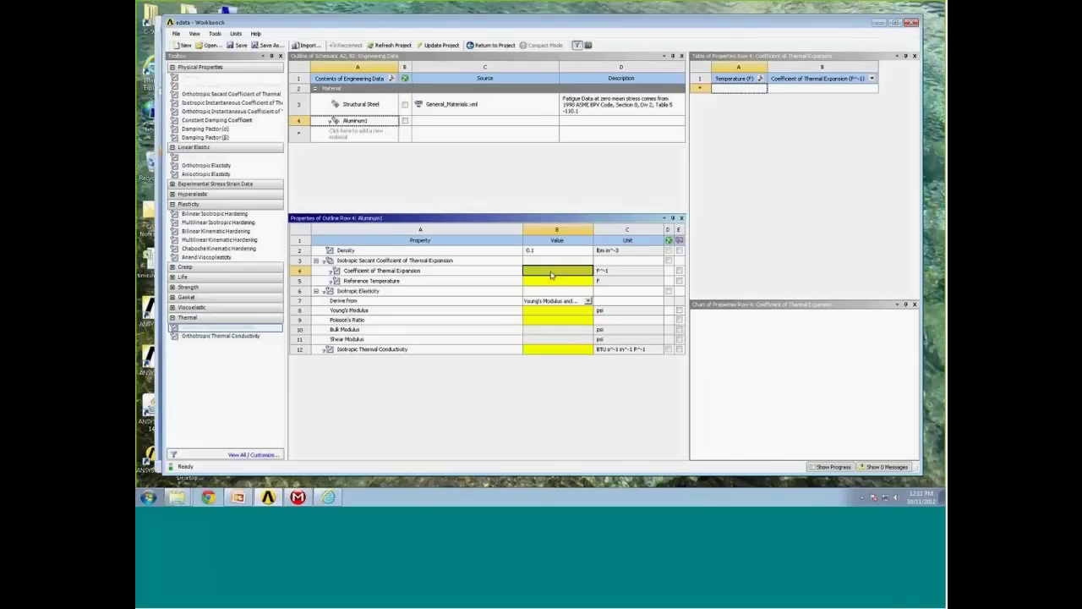
pyautogui.click(552, 274)
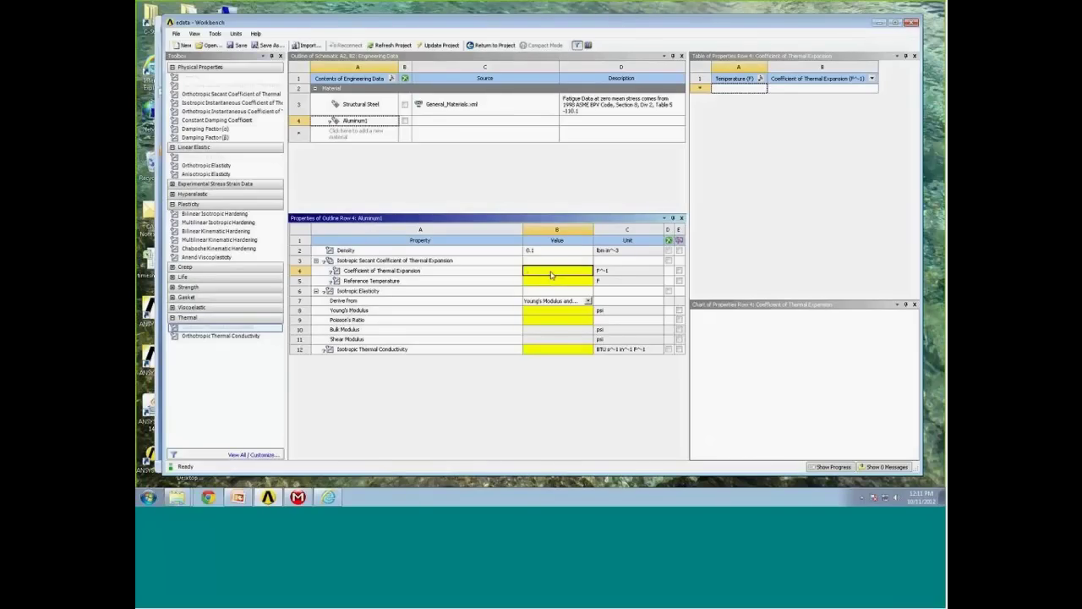
pyautogui.write('1.28E-5')
pyautogui.press('Return')
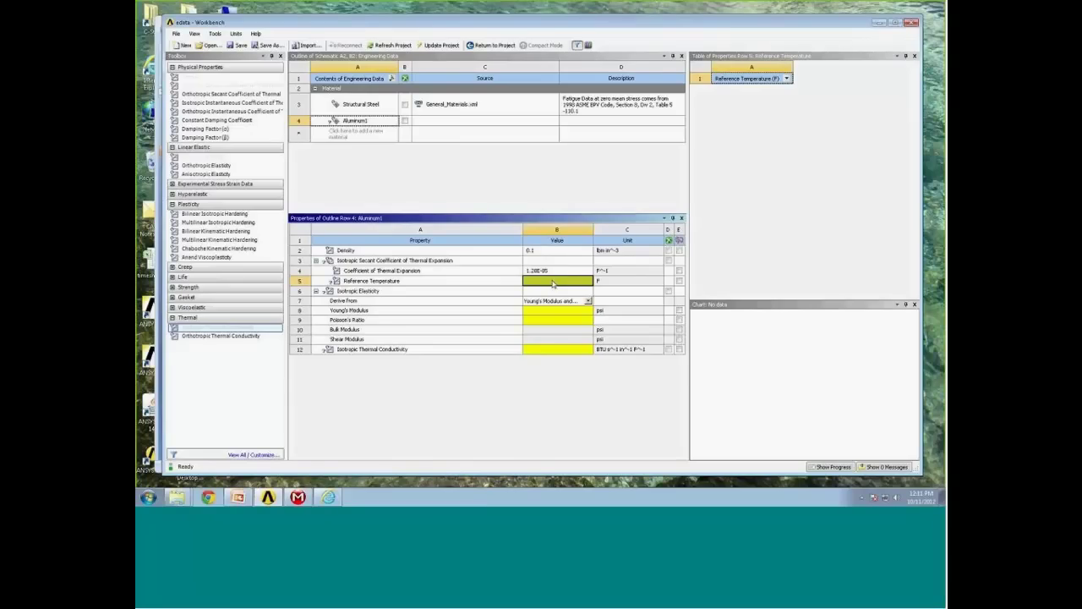
pyautogui.write('68')
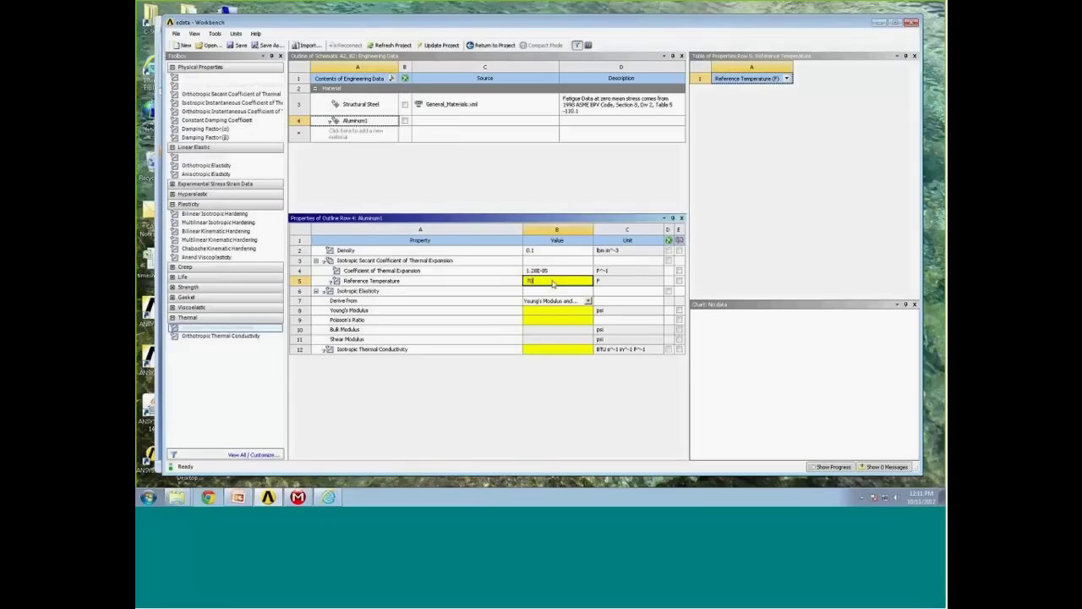
pyautogui.write('0')
pyautogui.press('Return')
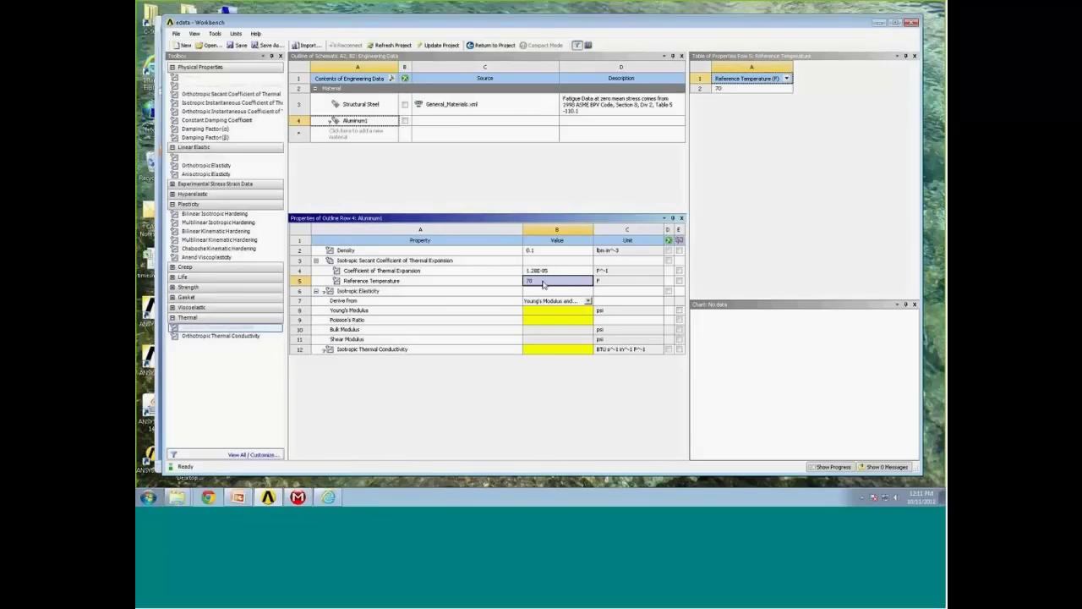
# Enter the temperatures 70, 400 and 750 F in the Isotropic Elasticity table of Aluminum1.
pyautogui.doubleClick(530, 287)
pyautogui.click(441, 291)
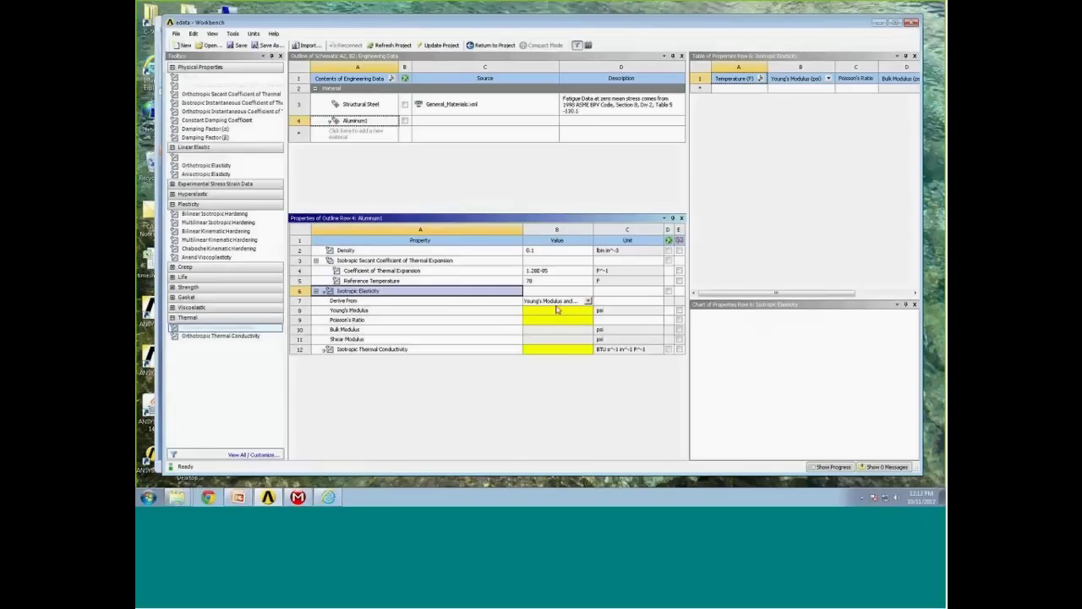
pyautogui.click(731, 89)
pyautogui.write('70')
pyautogui.press('Return')
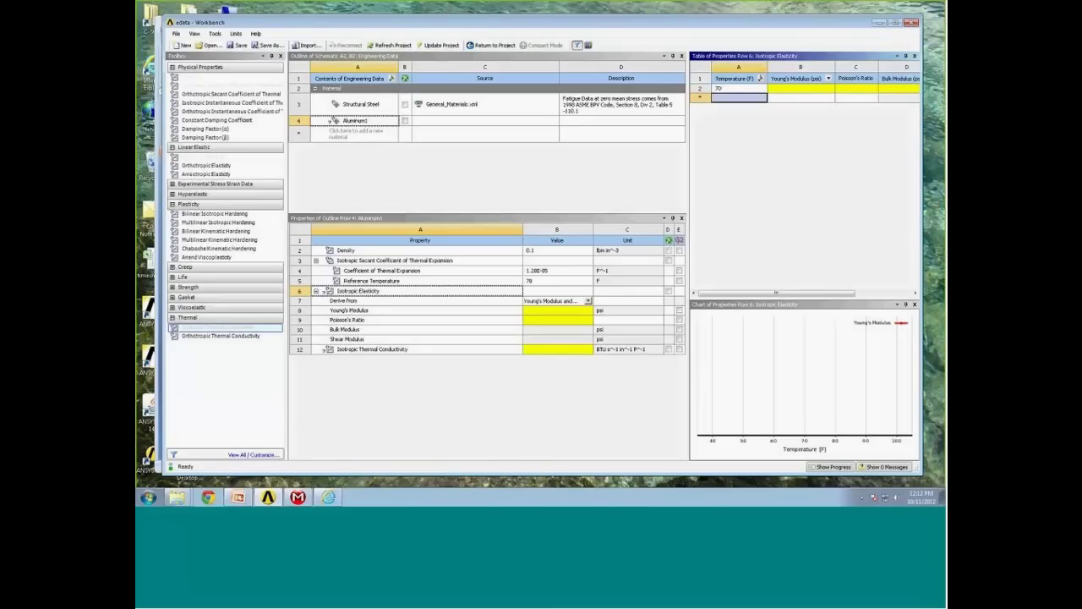
pyautogui.write('400')
pyautogui.press('Return')
pyautogui.write('750')
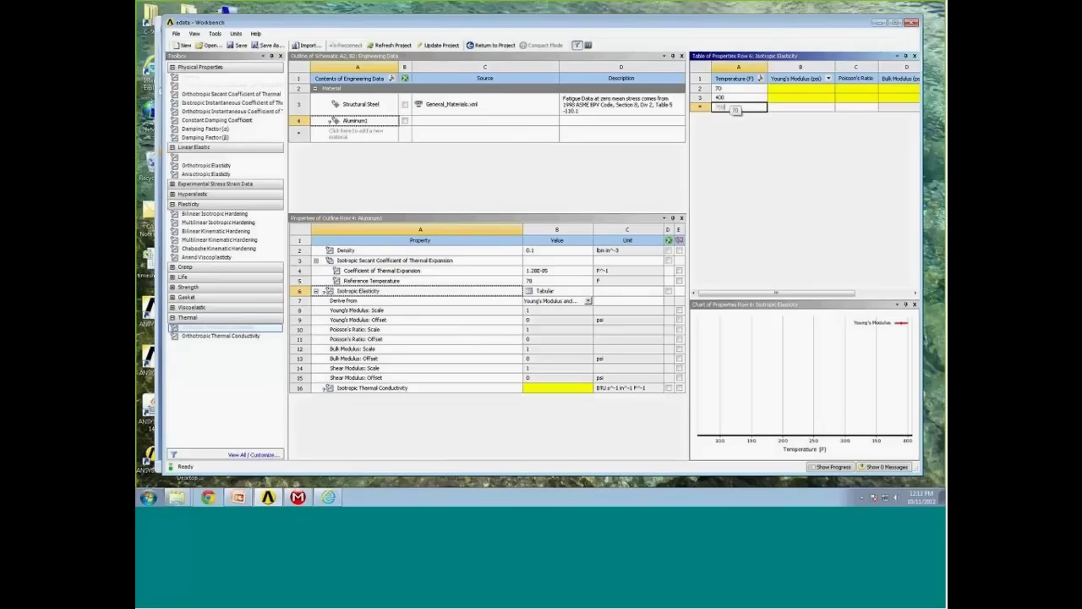
pyautogui.press('Return')
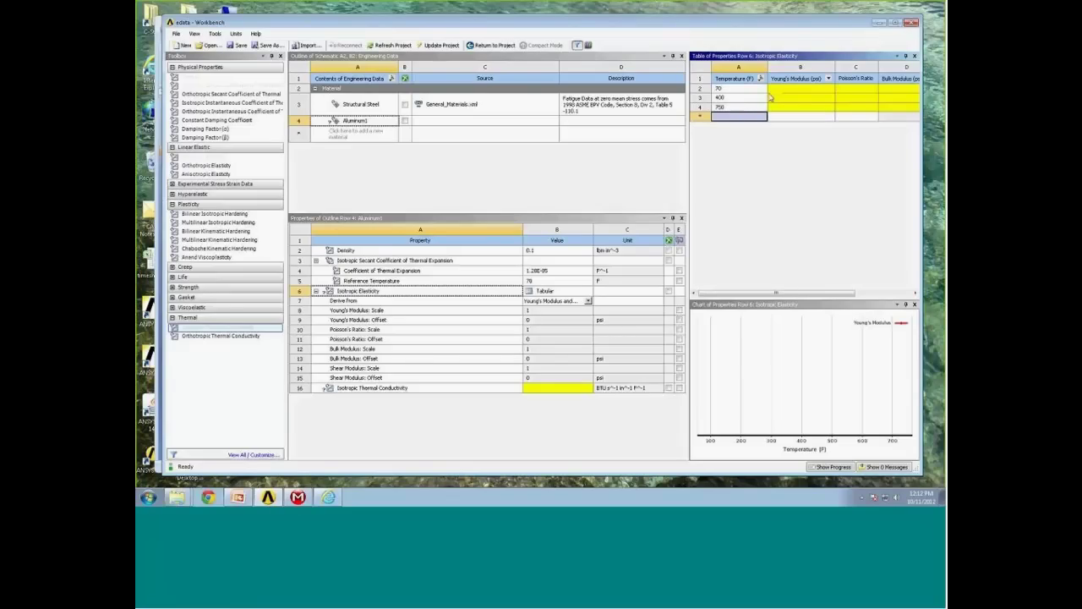
# Enter Young's modulus values of 10e6, 9e6 and 6e6 psi for the 70, 400 and 750 F rows.
pyautogui.click(798, 89)
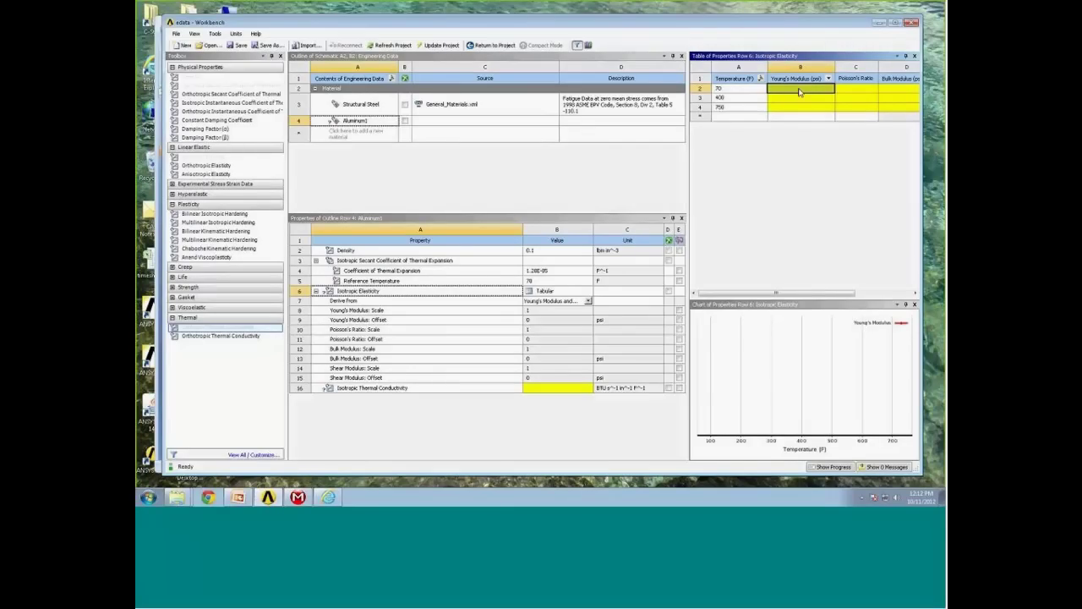
pyautogui.write('10e6')
pyautogui.press('Return')
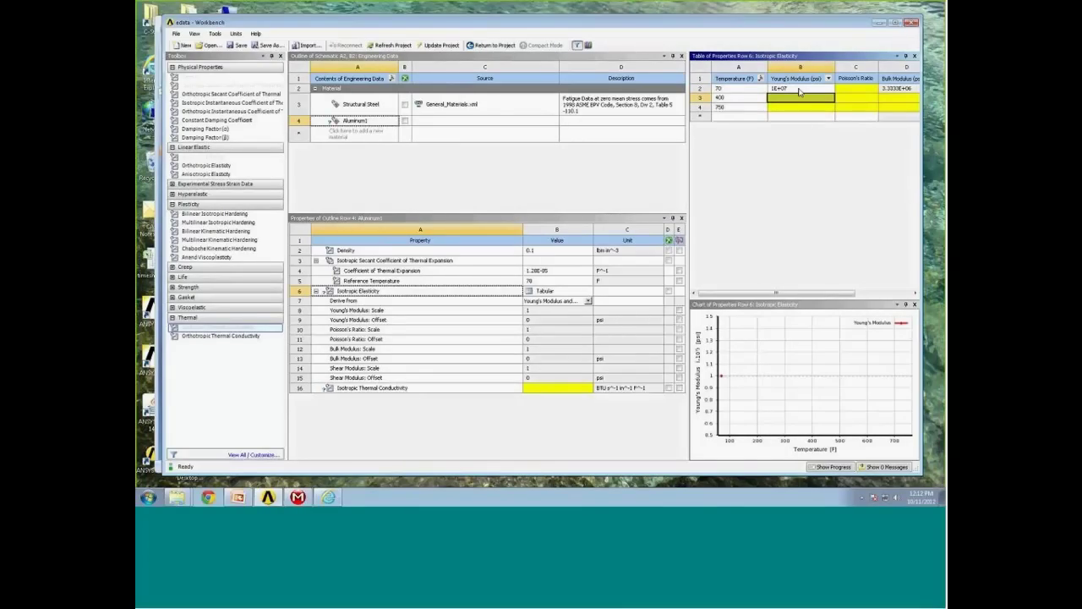
pyautogui.write('9e6')
pyautogui.press('Return')
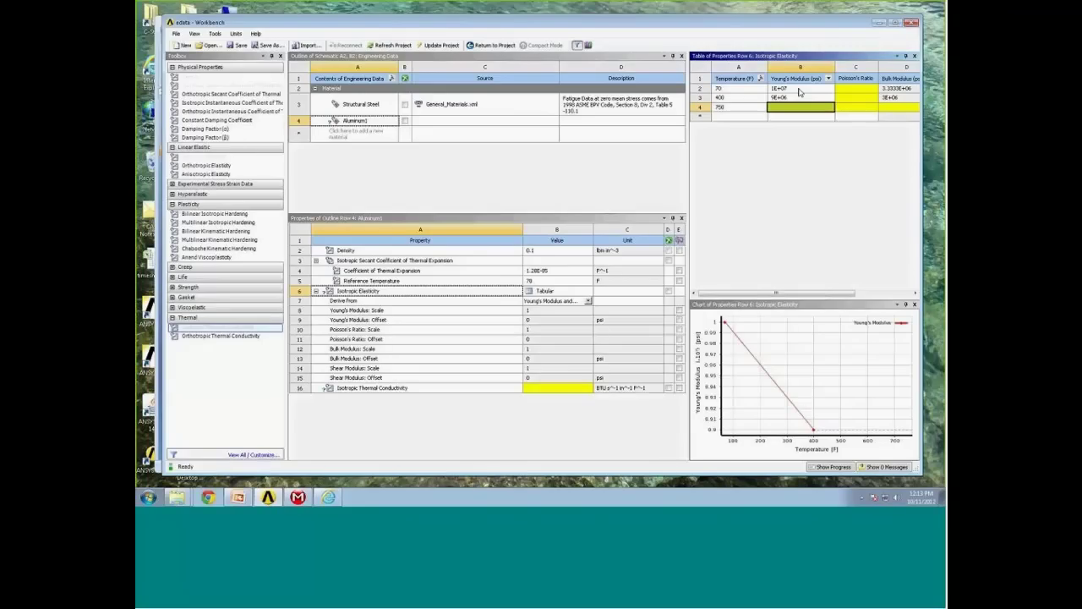
pyautogui.write('6E+06')
pyautogui.press('Return')
# Enter a Poisson's ratio of 0.33 for all three temperature rows of Aluminum1's Isotropic Elasticity and display the Young's modulus curve.
pyautogui.click(847, 89)
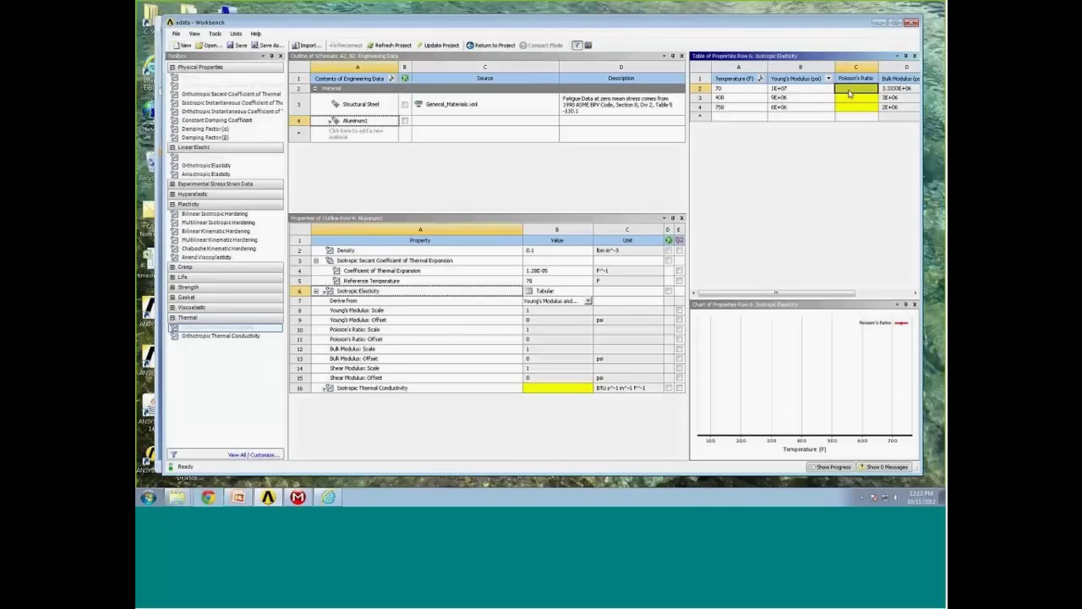
pyautogui.doubleClick(849, 94)
pyautogui.write('0.33')
pyautogui.press('Return')
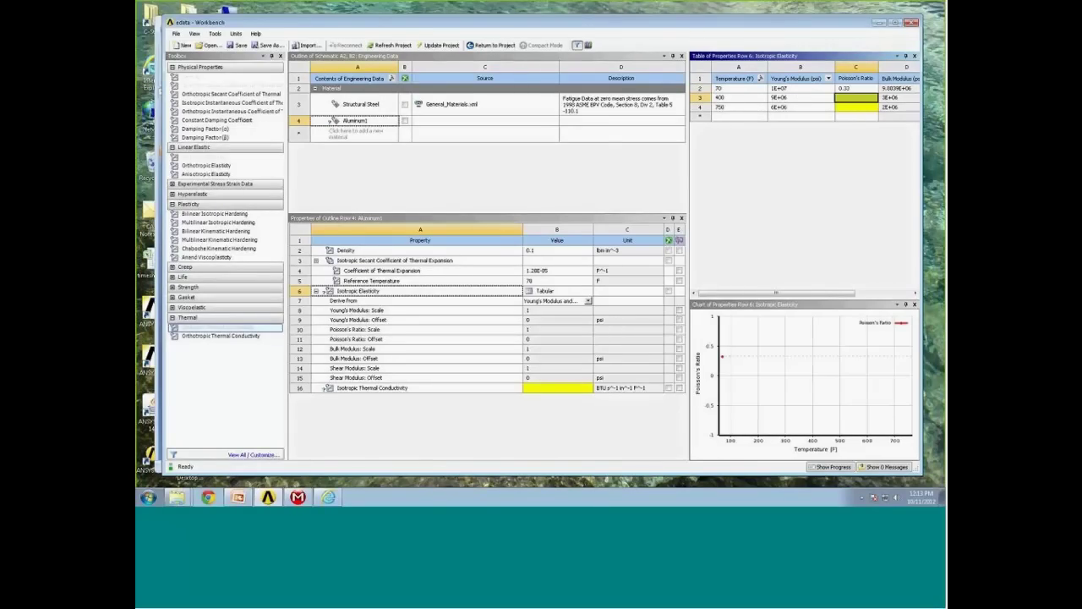
pyautogui.write('0.33')
pyautogui.press('Return')
pyautogui.write('0.33')
pyautogui.press('Return')
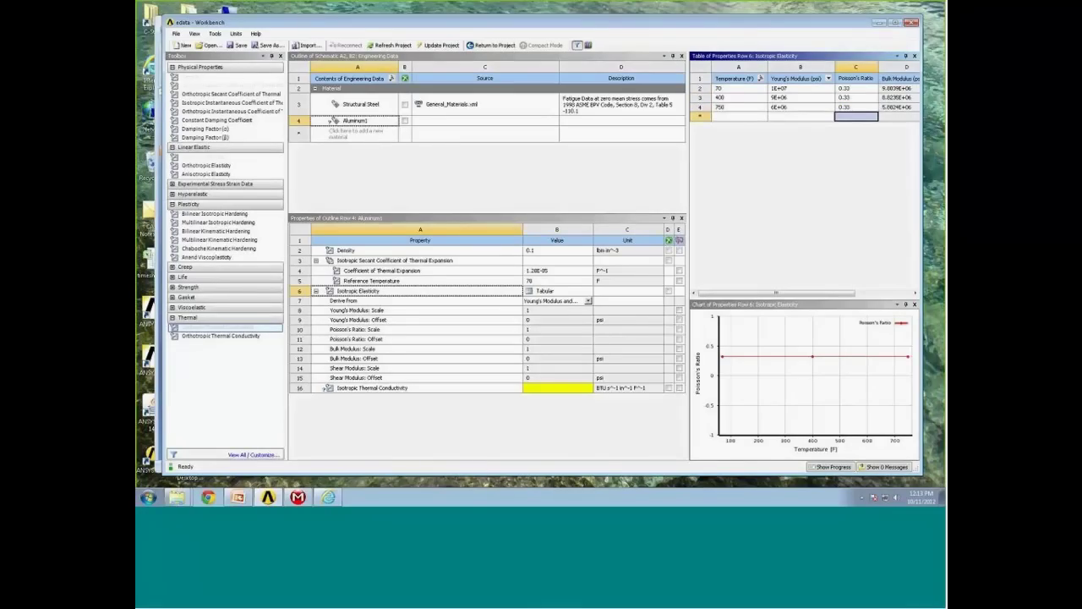
pyautogui.click(788, 82)
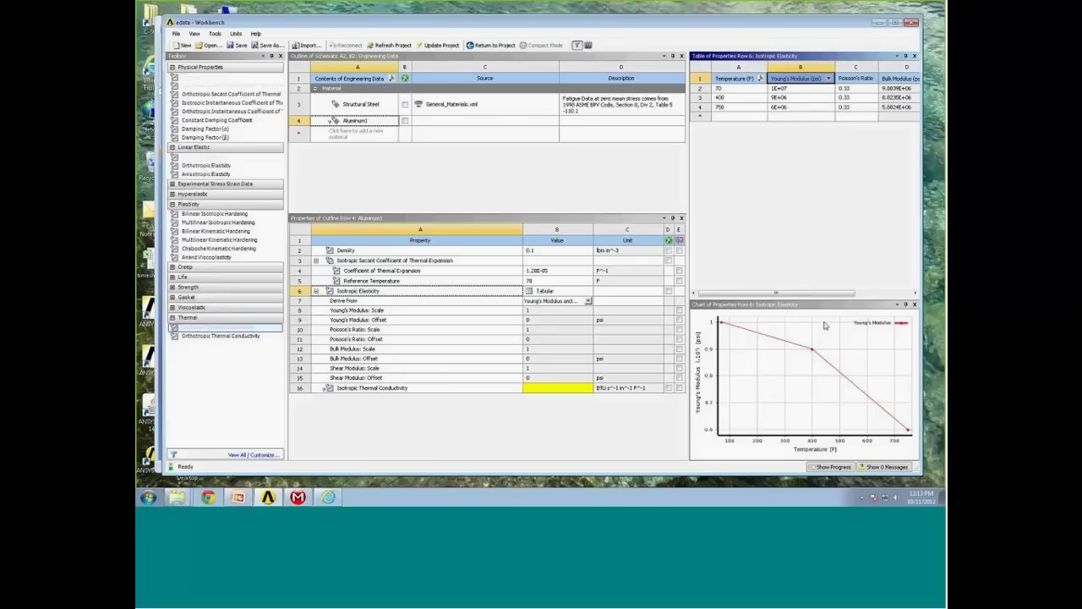
# Enter the temperatures 70, 300 and 800 F in the Isotropic Thermal Conductivity table of Aluminum1.
pyautogui.click(549, 389)
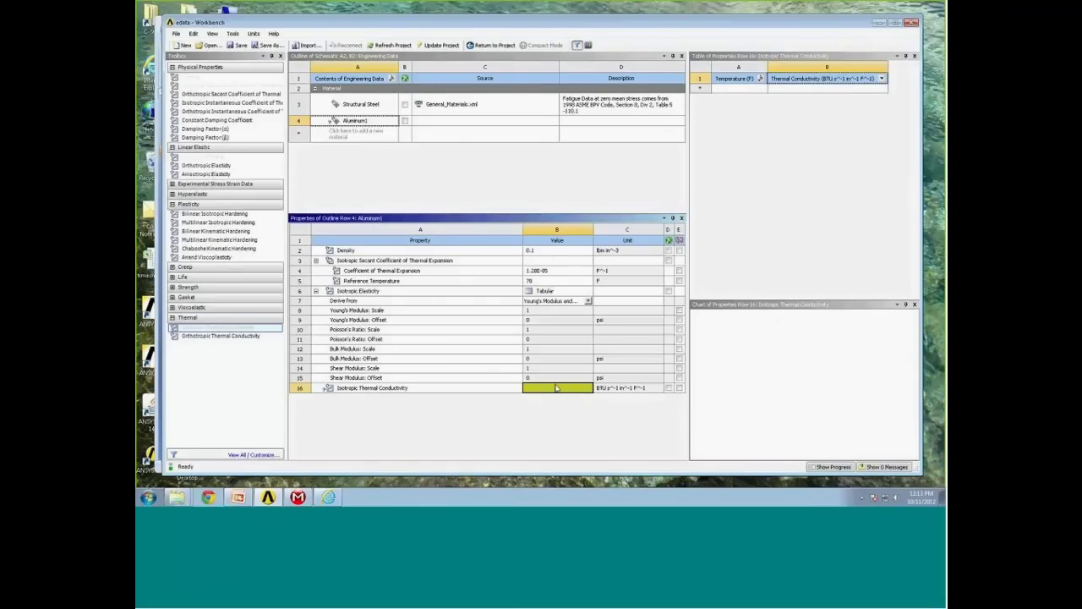
pyautogui.click(496, 391)
pyautogui.click(751, 87)
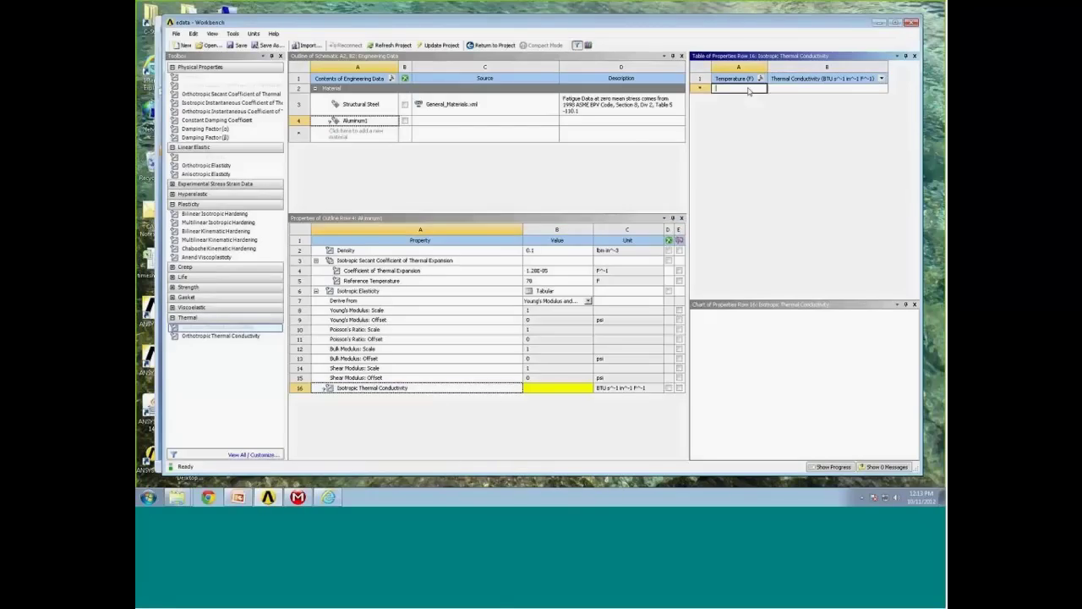
pyautogui.write('70')
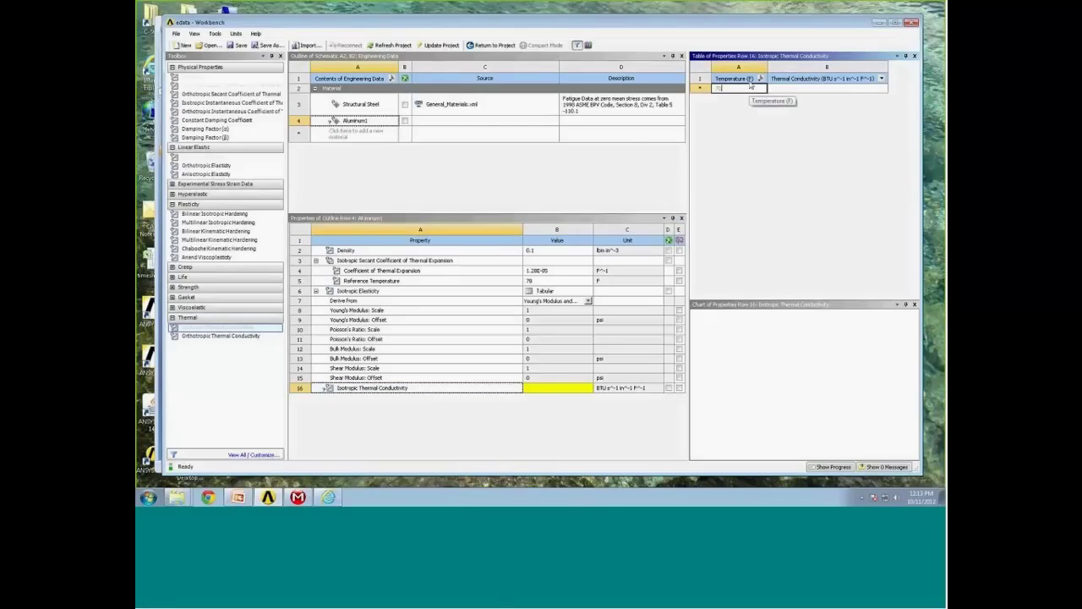
pyautogui.press('Return')
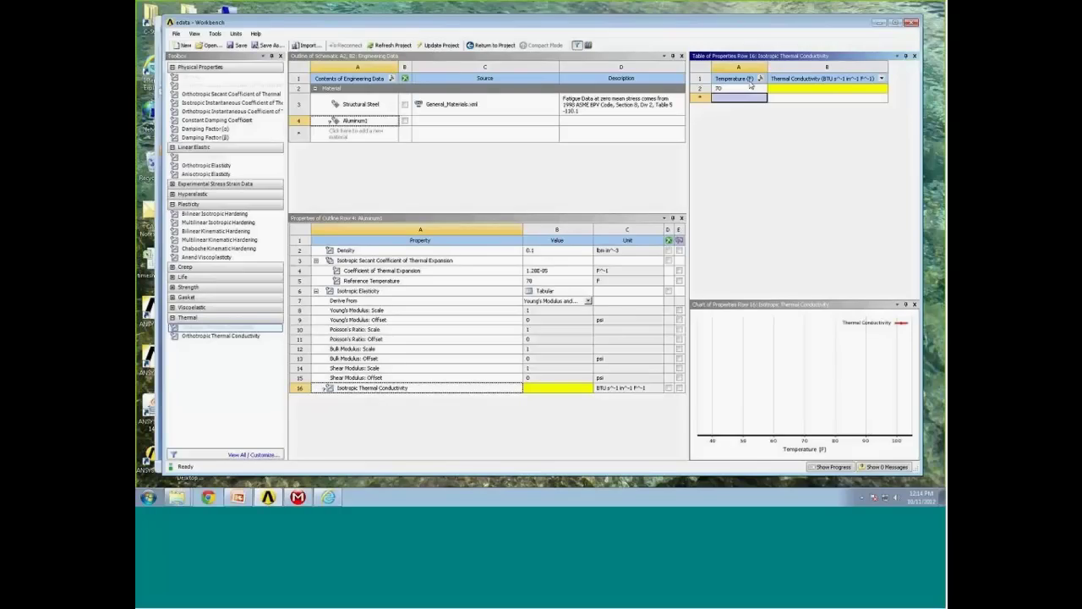
pyautogui.write('300')
pyautogui.press('Return')
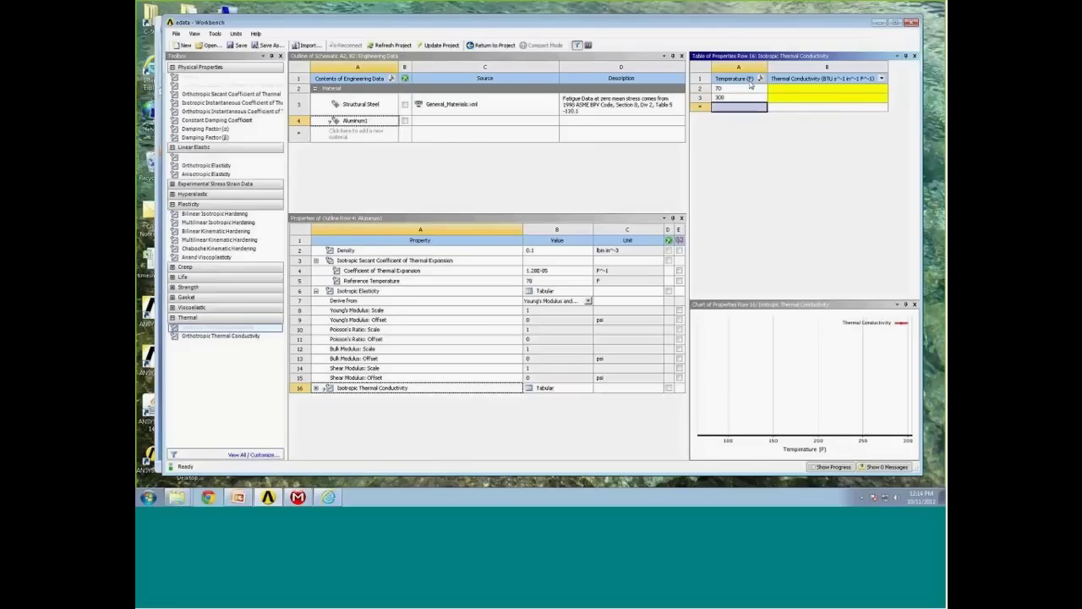
pyautogui.write('800')
pyautogui.press('Return')
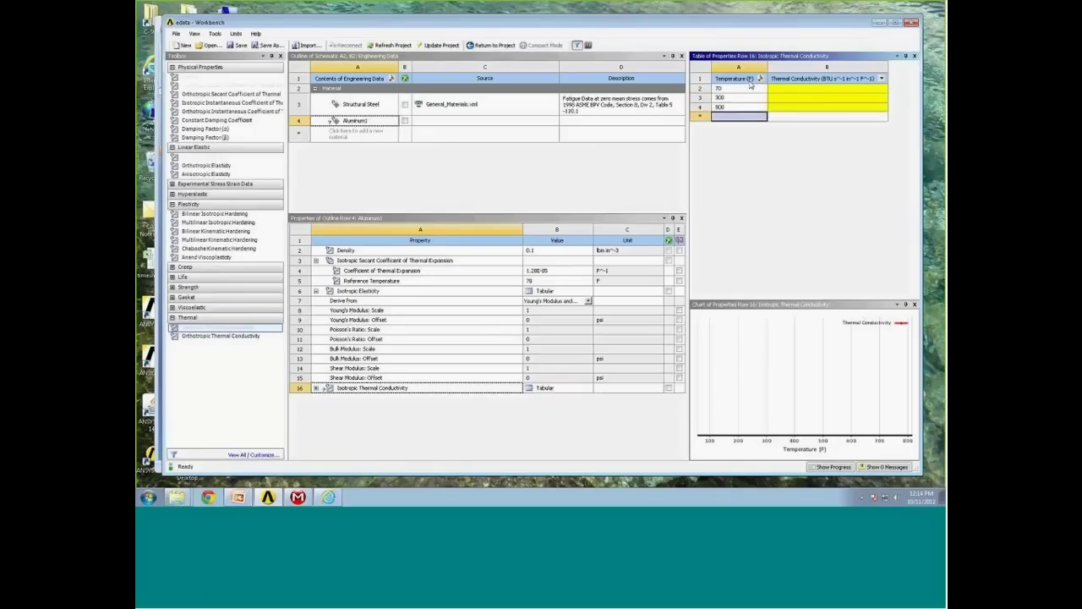
# Enter thermal conductivity values of 0.0021, 0.0026 and 0.0029 BTU s^-1 in^-1 F^-1 for the 70, 300 and 800 F rows.
pyautogui.click(794, 89)
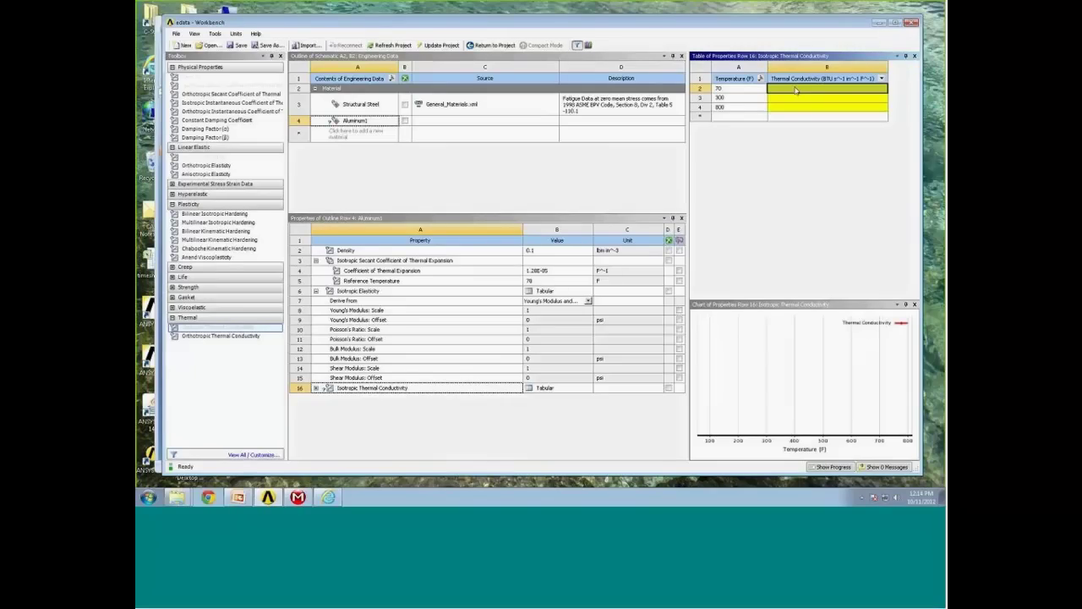
pyautogui.write('0.0021')
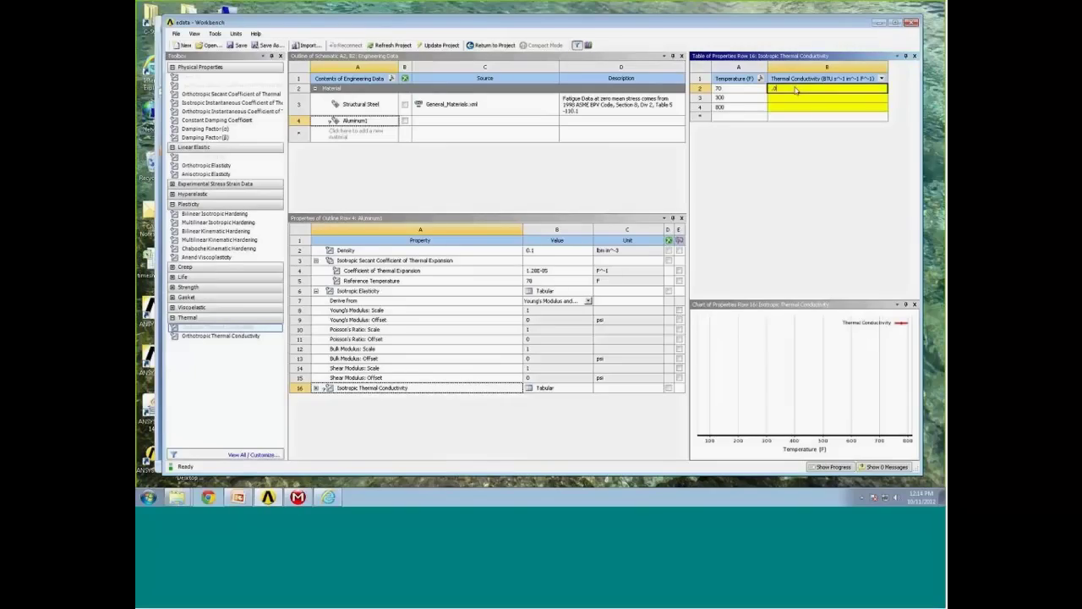
pyautogui.press('Return')
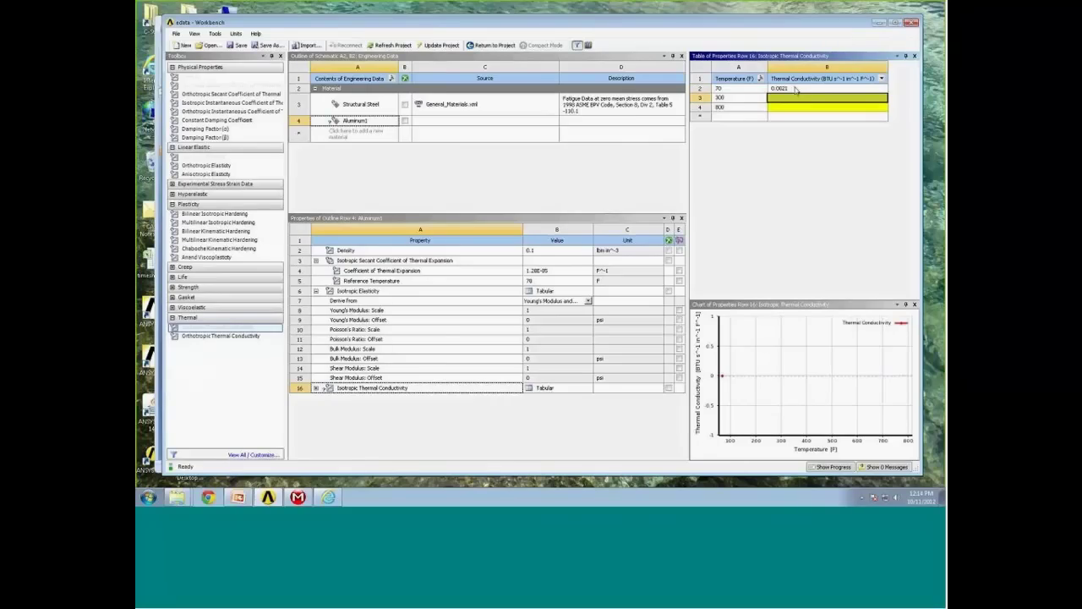
pyautogui.press('F2')
pyautogui.write('0.0026')
pyautogui.press('Return')
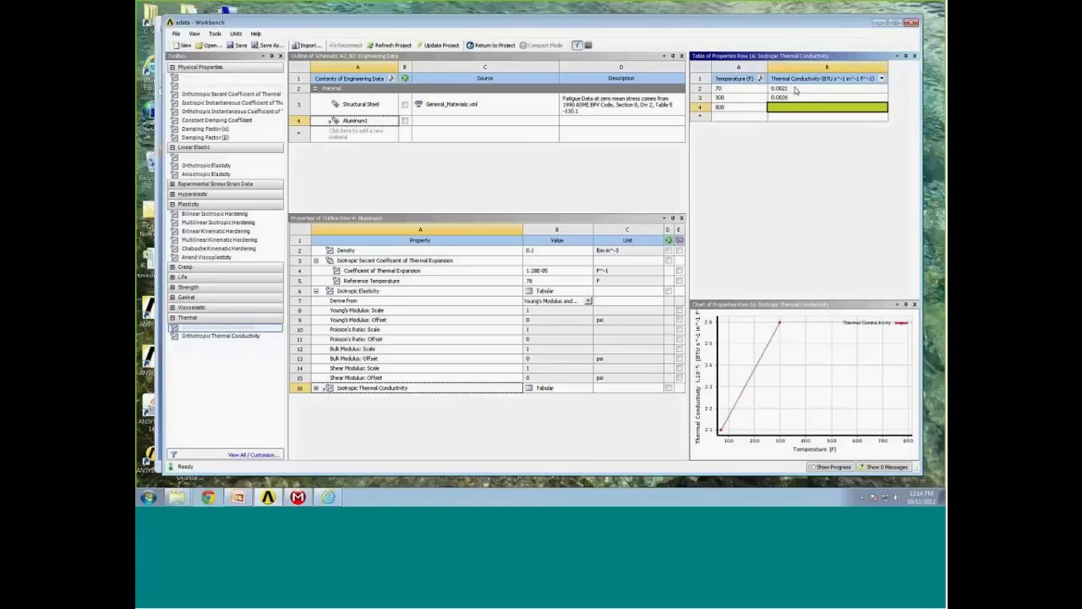
pyautogui.press('F2')
pyautogui.write('0.0')
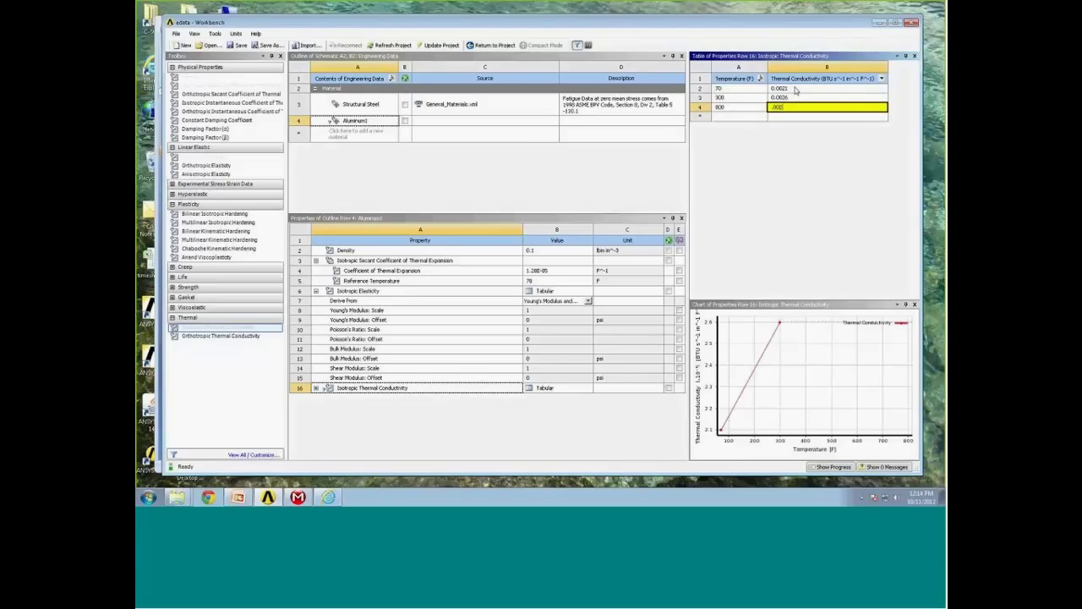
pyautogui.write('029')
pyautogui.press('Return')
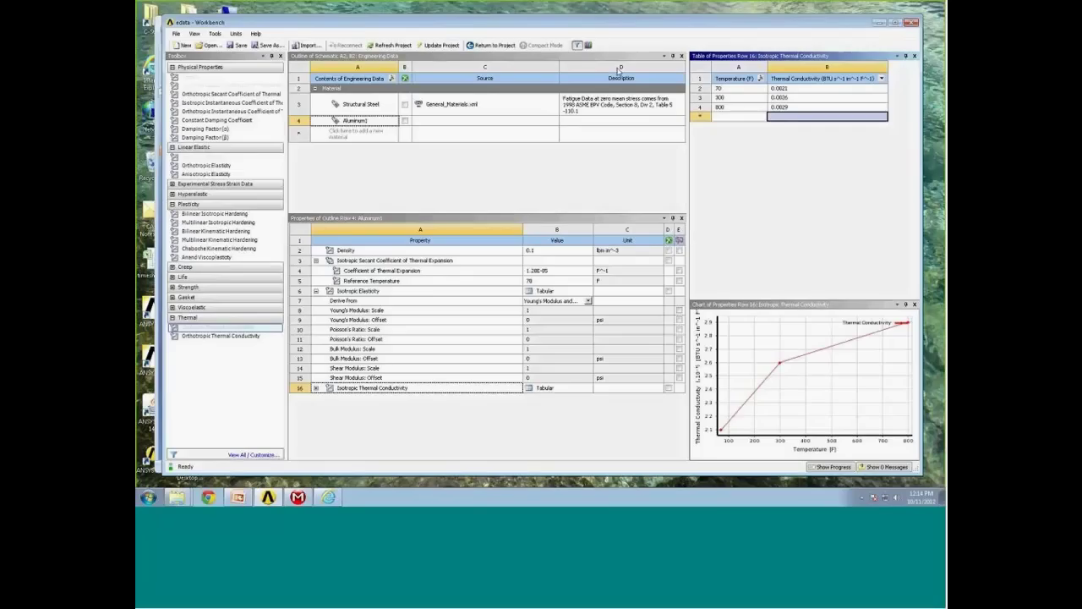
# Give Aluminum1 the description "Fan material aluminum" and reselect the material.
pyautogui.click(596, 124)
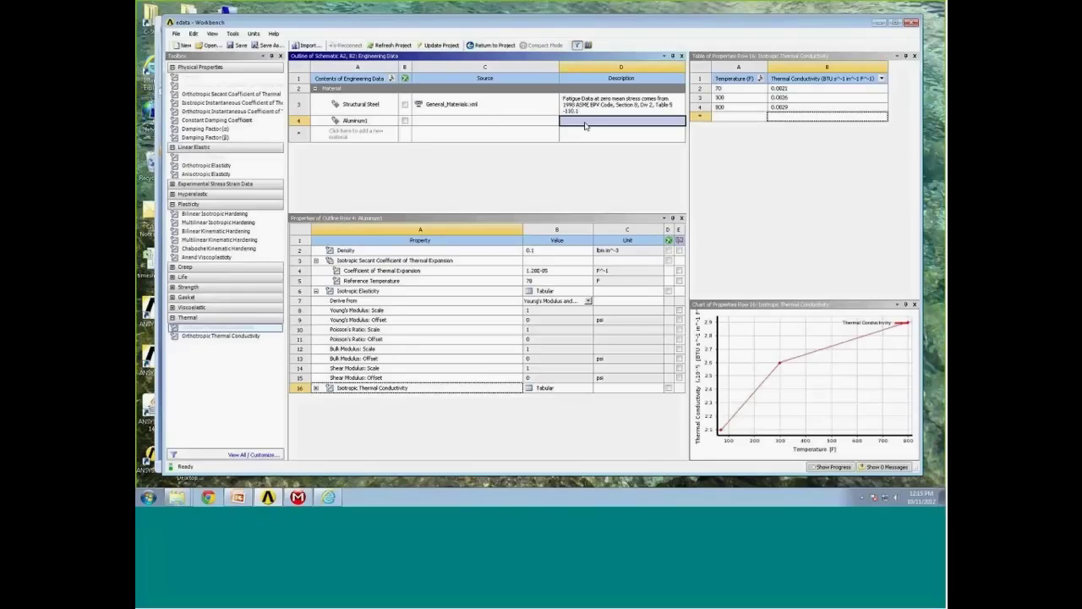
pyautogui.write('Fan ')
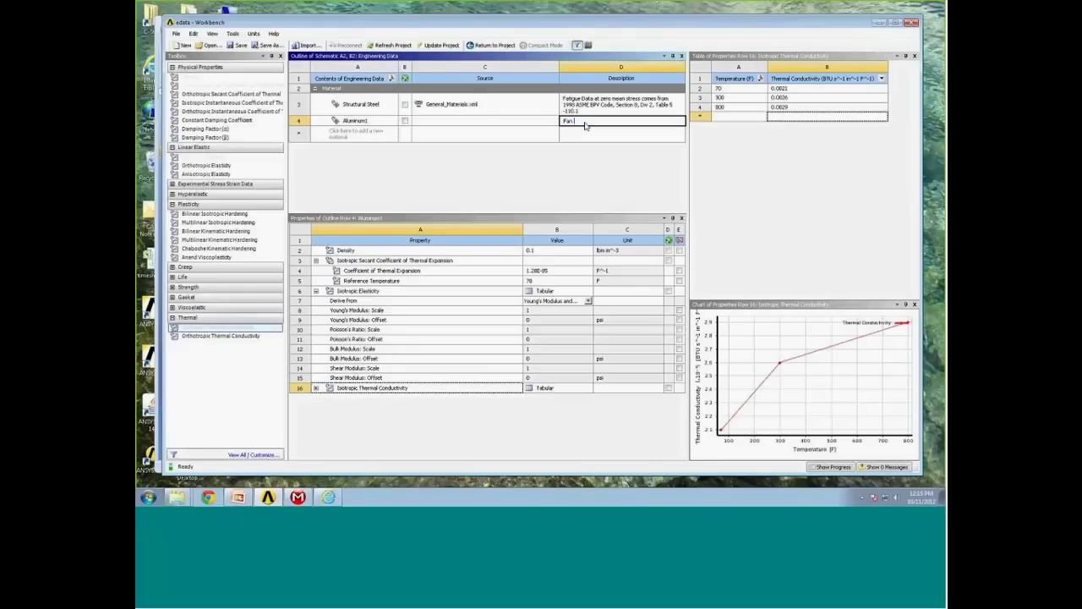
pyautogui.write('material aluminum')
pyautogui.press('Return')
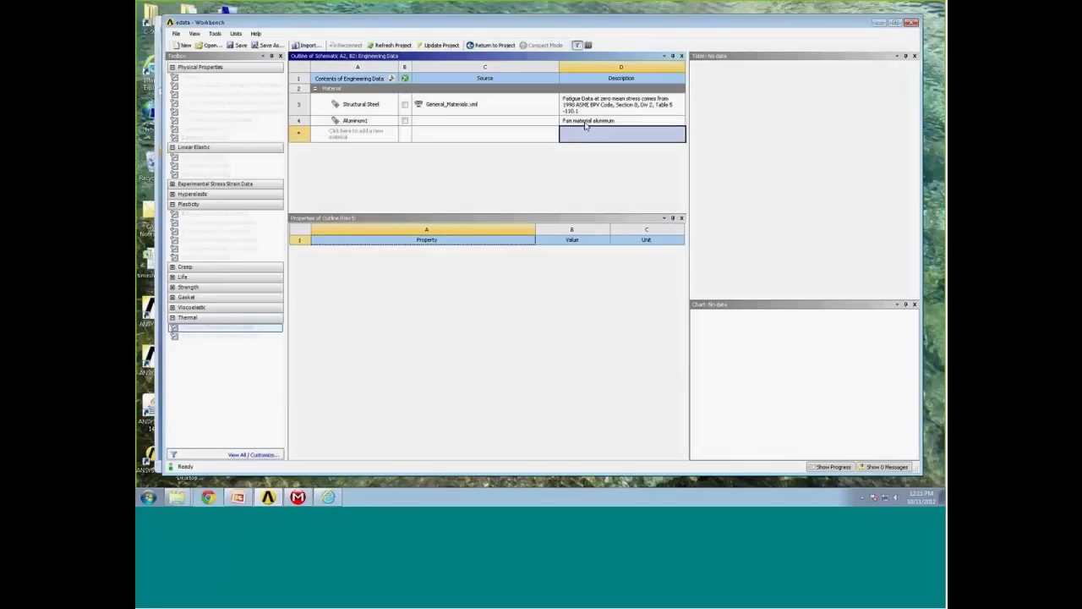
pyautogui.click(373, 123)
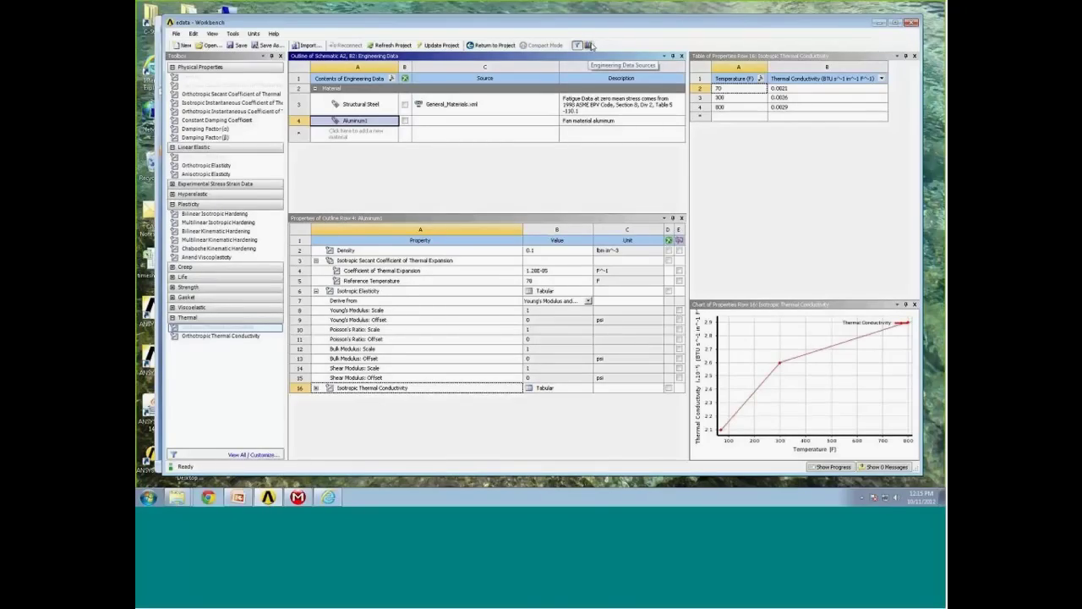
# Add Structural Steel NL from the General Non-linear Materials library to the project and return to the project's material list.
pyautogui.click(590, 46)
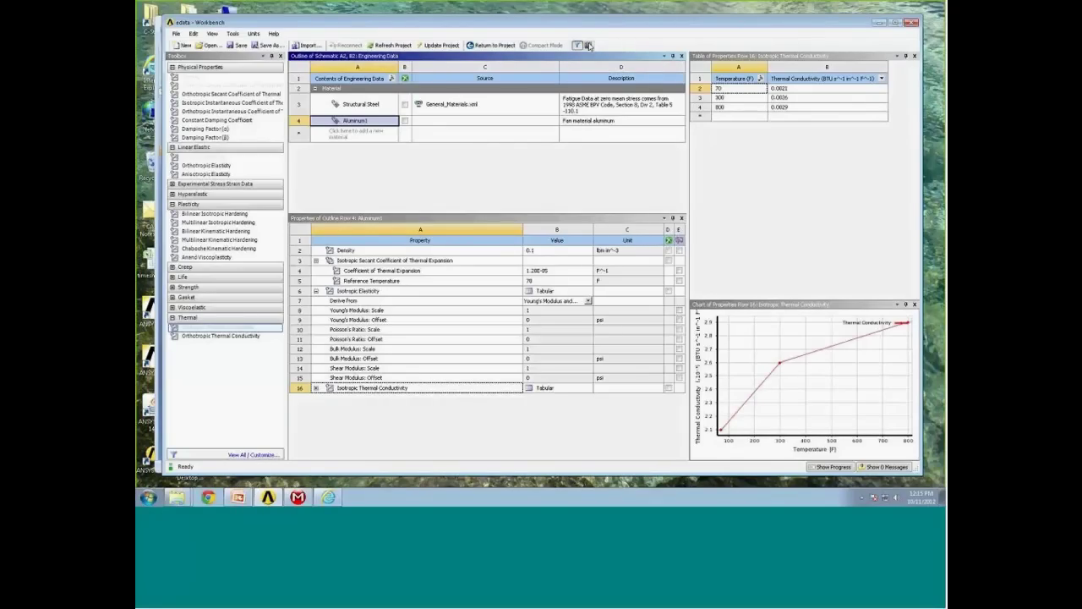
pyautogui.click(589, 45)
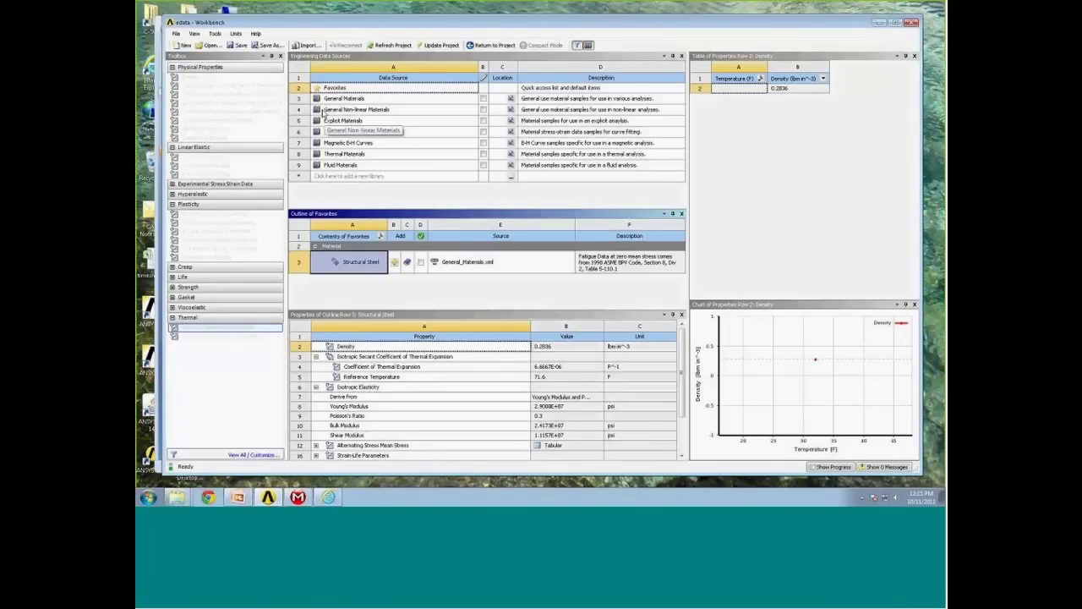
pyautogui.click(323, 112)
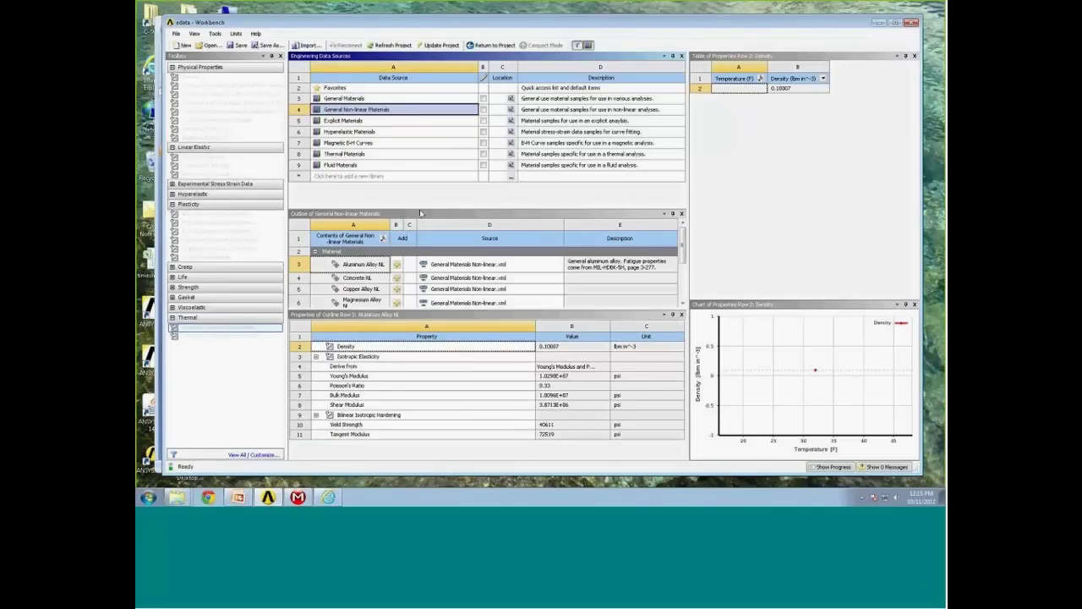
pyautogui.moveTo(423, 210); pyautogui.dragTo(420, 186)
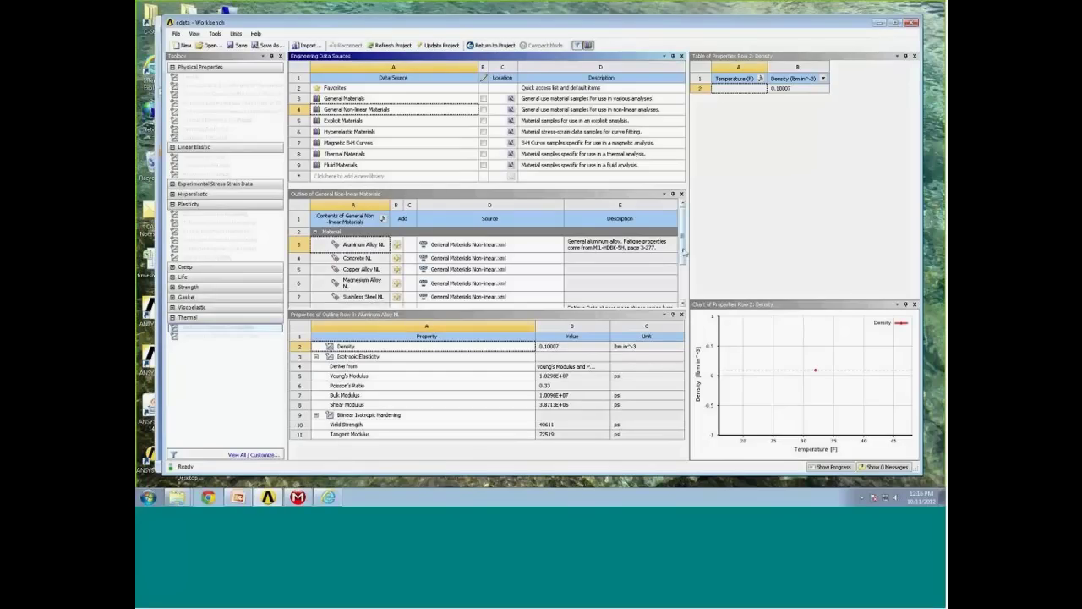
pyautogui.moveTo(683, 252); pyautogui.dragTo(683, 265)
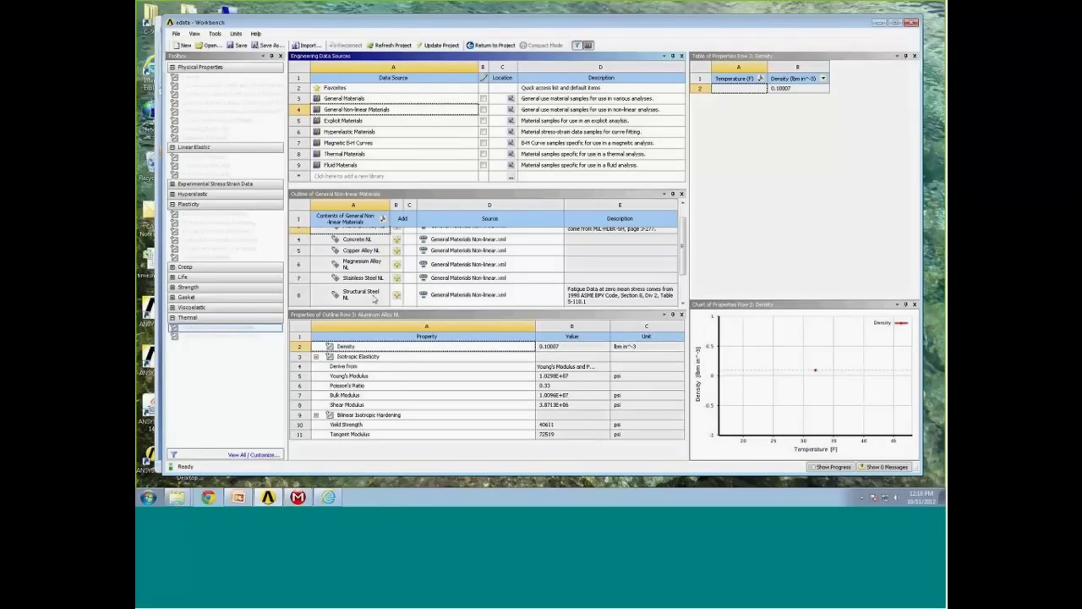
pyautogui.click(397, 298)
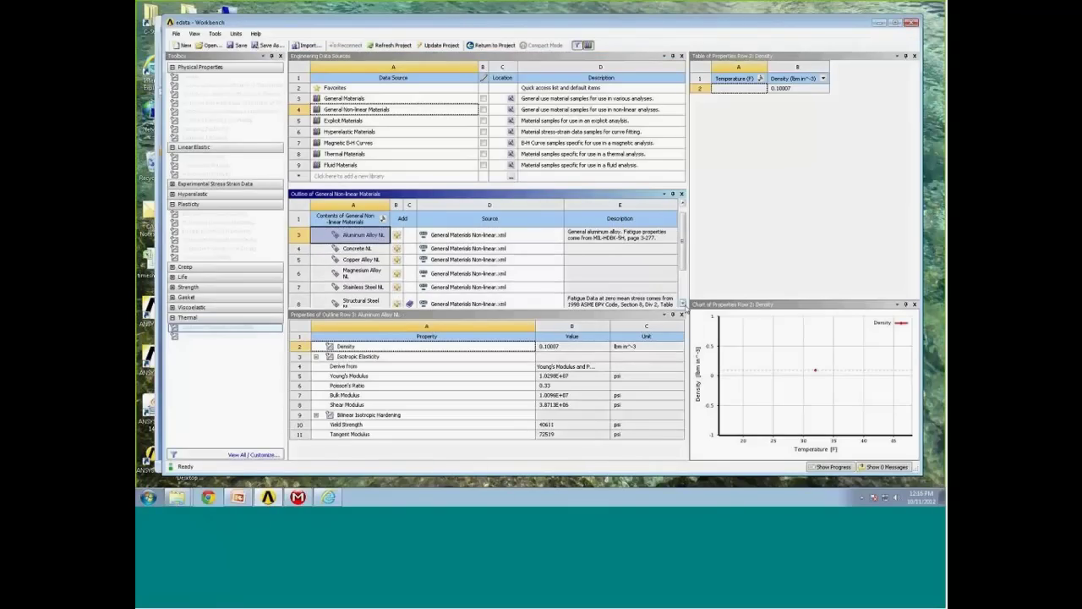
pyautogui.click(682, 303)
pyautogui.click(682, 303)
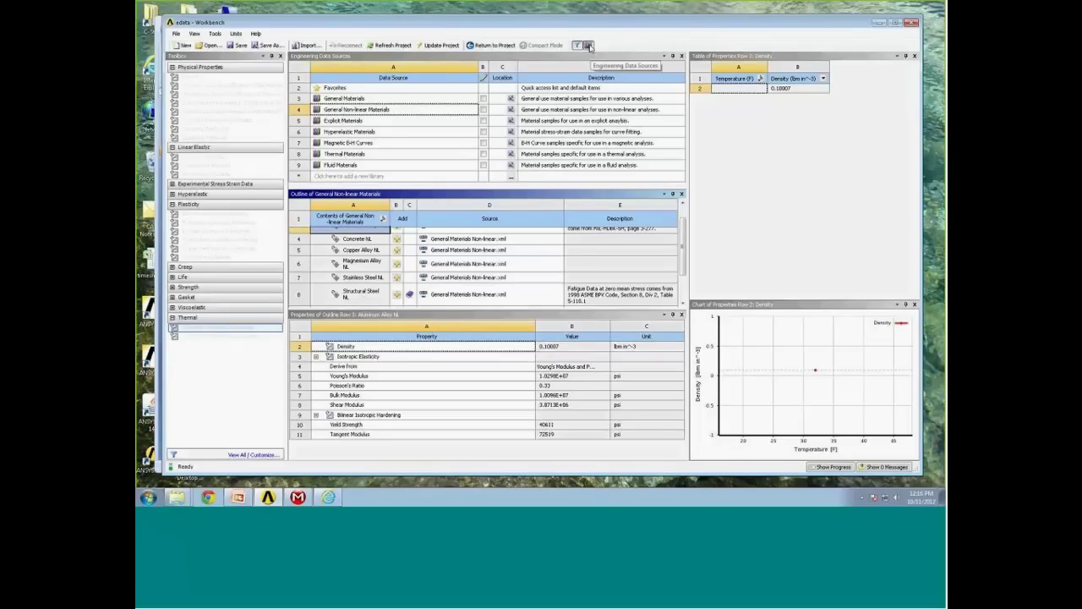
pyautogui.click(589, 46)
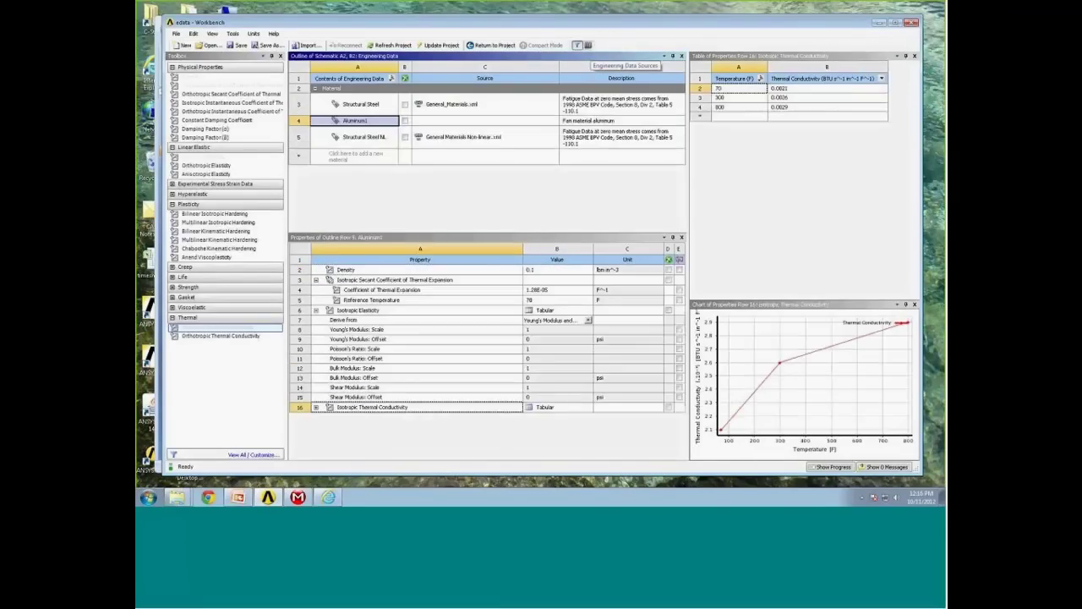
# Rename the Structural Steel NL material as Steel1.
pyautogui.click(386, 140)
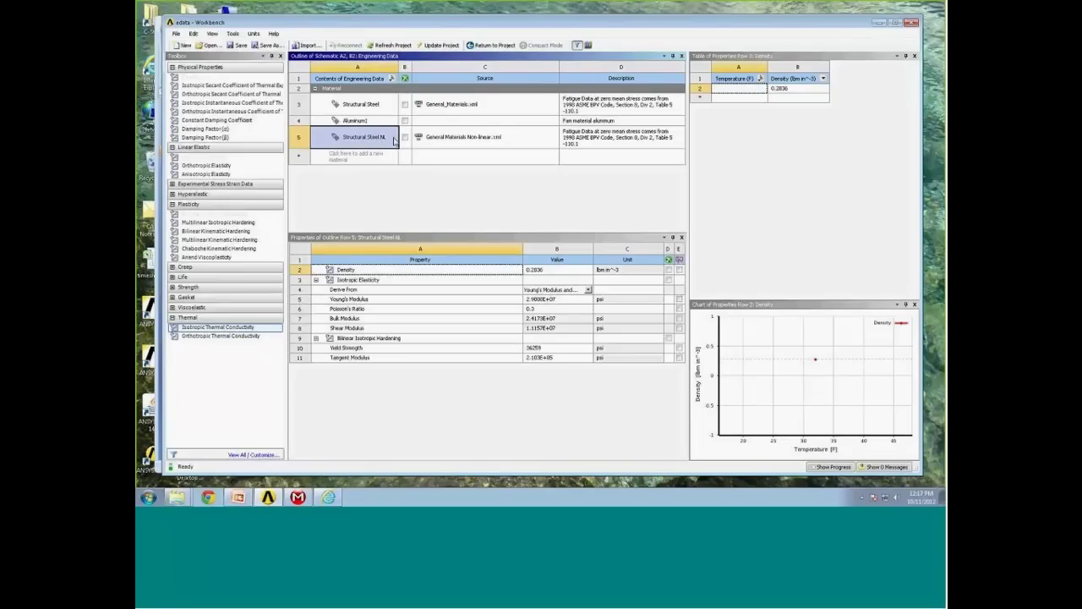
pyautogui.click(388, 137)
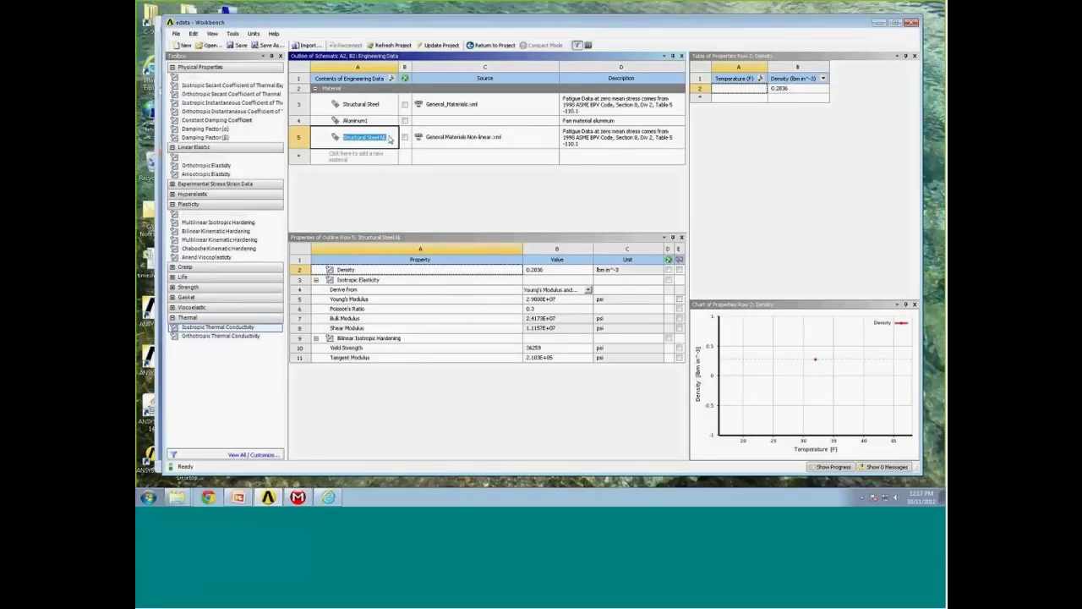
pyautogui.write('Steel1')
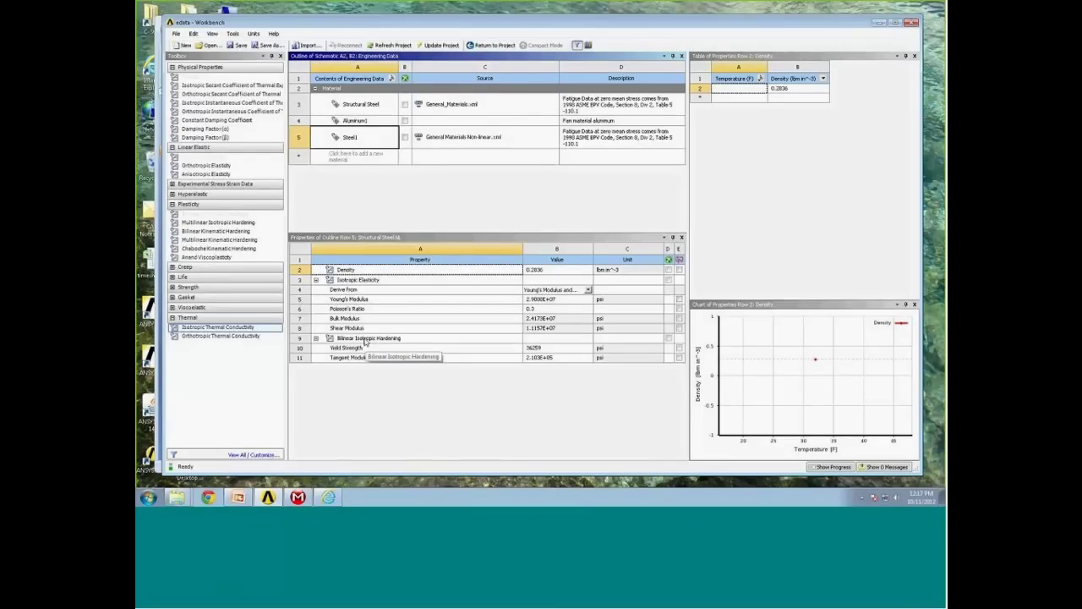
# Enter the temperatures 70 and 800 F in the Bilinear Isotropic Hardening table of Steel1.
pyautogui.click(365, 339)
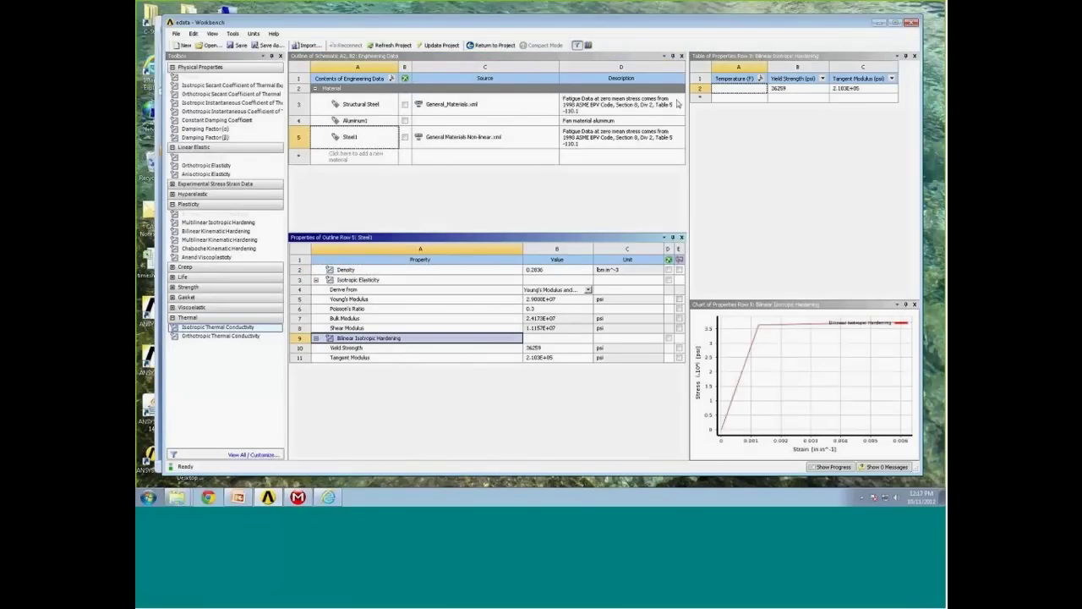
pyautogui.click(746, 93)
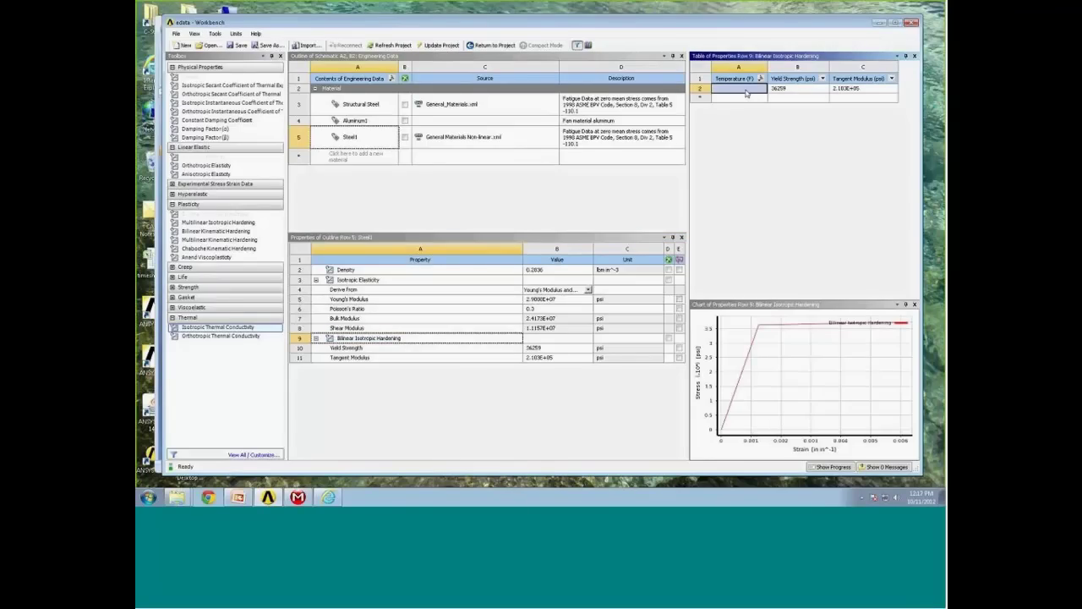
pyautogui.write('70')
pyautogui.press('Return')
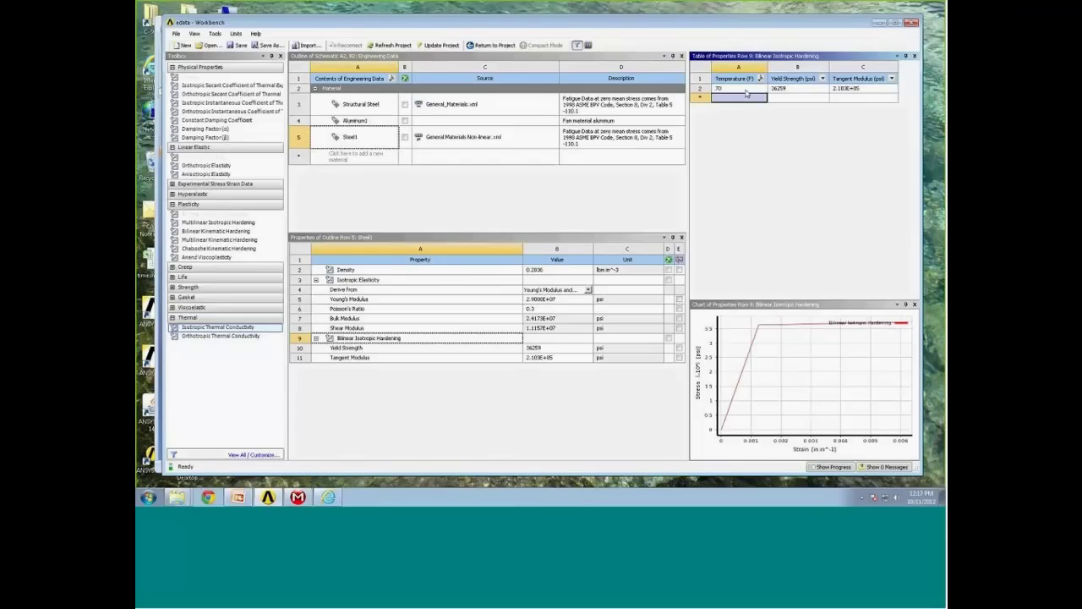
pyautogui.write('800')
pyautogui.press('Return')
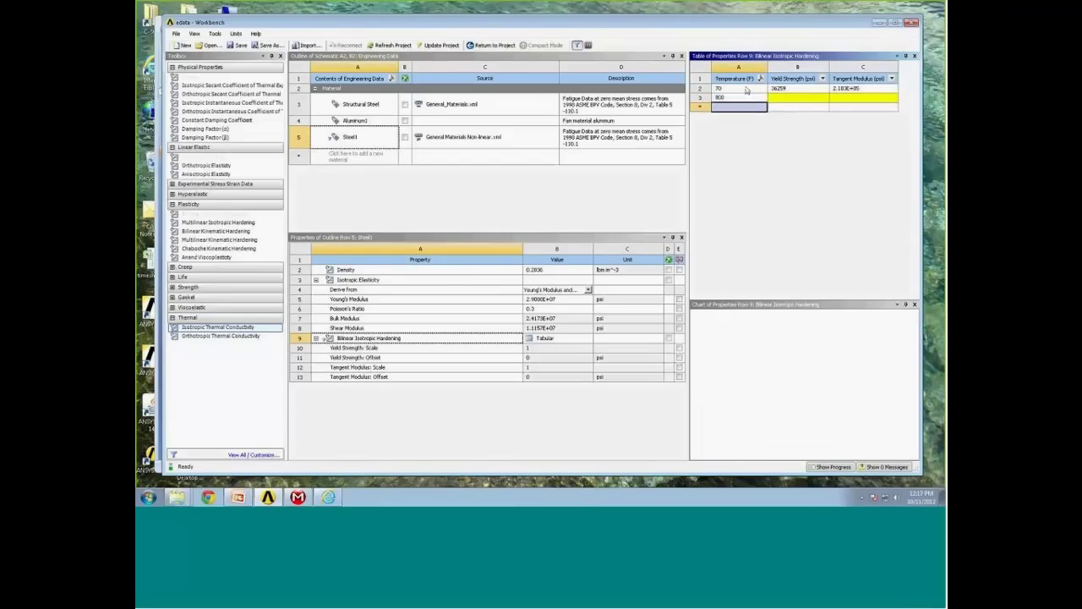
# Complete the 800 F row of Steel1's Bilinear Isotropic Hardening table with yield strength 30000 psi and tangent modulus 2e5 psi.
pyautogui.click(786, 98)
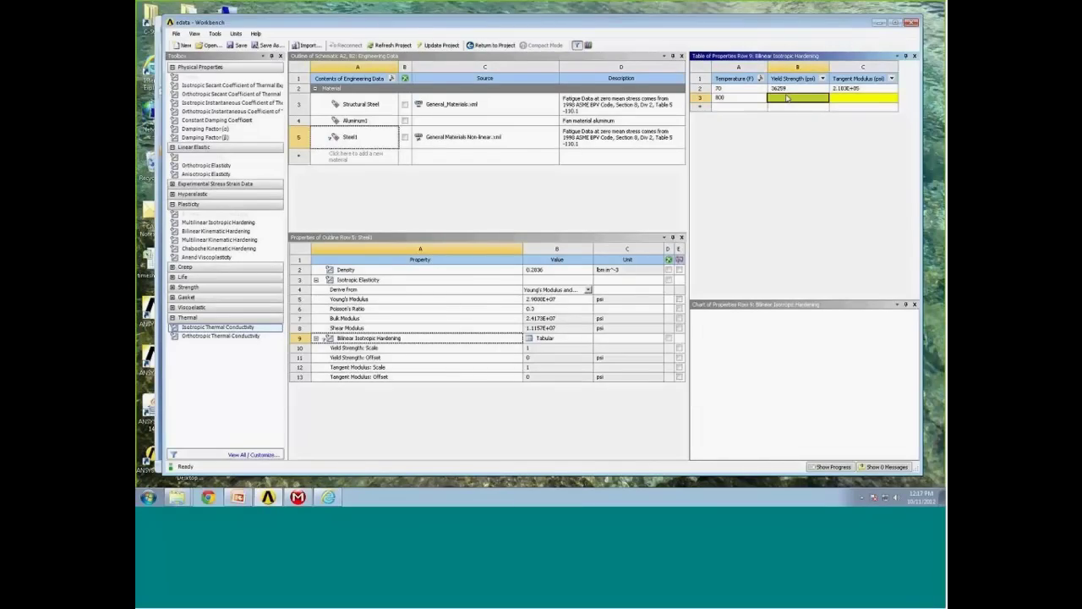
pyautogui.write('38000')
pyautogui.click(841, 102)
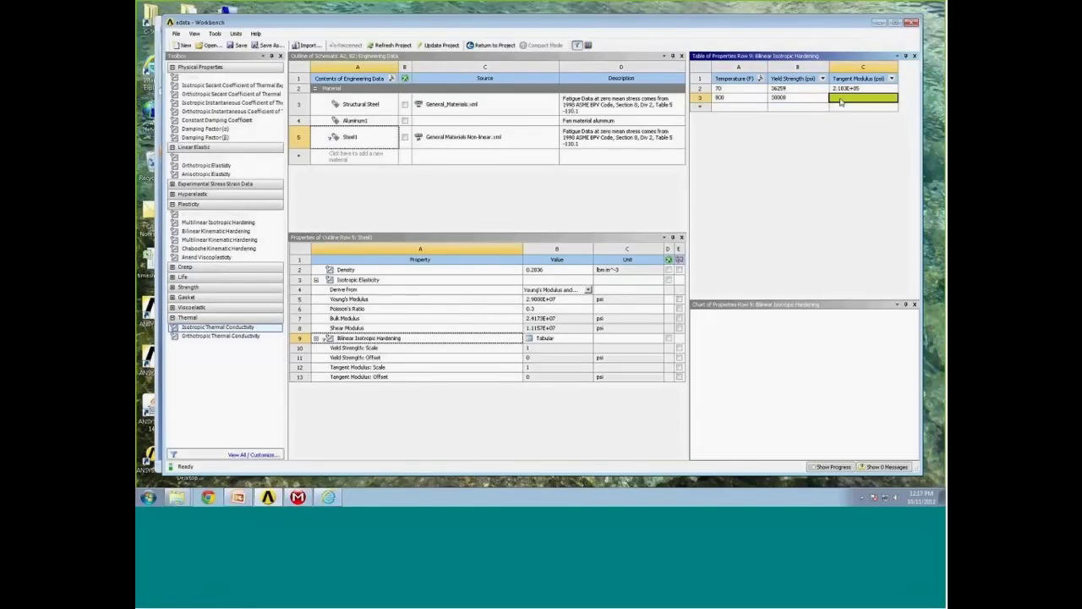
pyautogui.write('2e5')
pyautogui.press('Return')
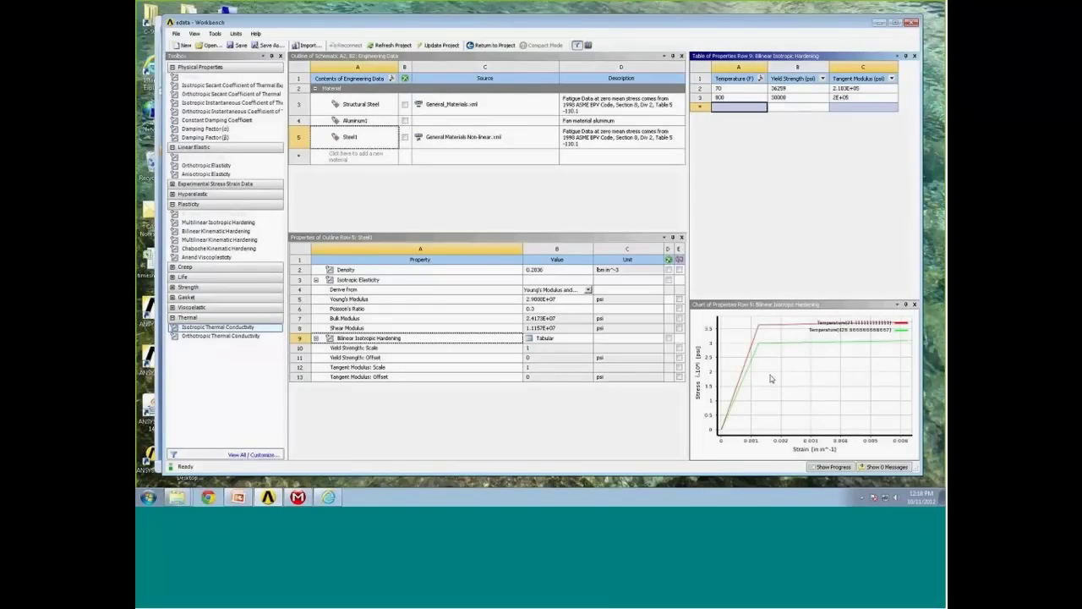
# Include the Isotropic Secant Coefficient of Thermal Expansion and Isotropic Thermal Conductivity properties in Steel1.
pyautogui.moveTo(750, 370)
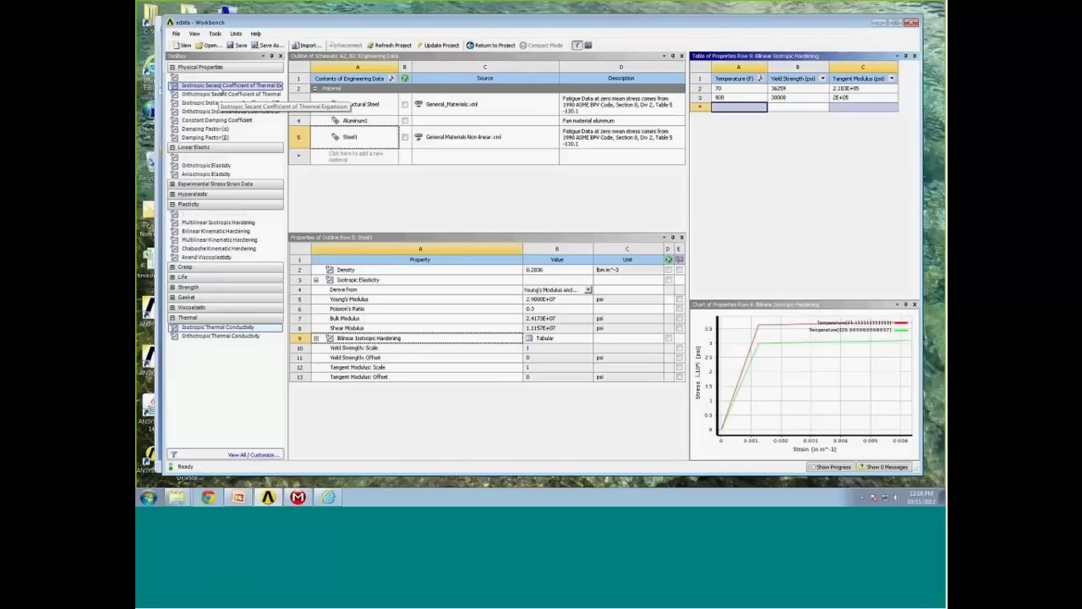
pyautogui.rightClick(221, 87)
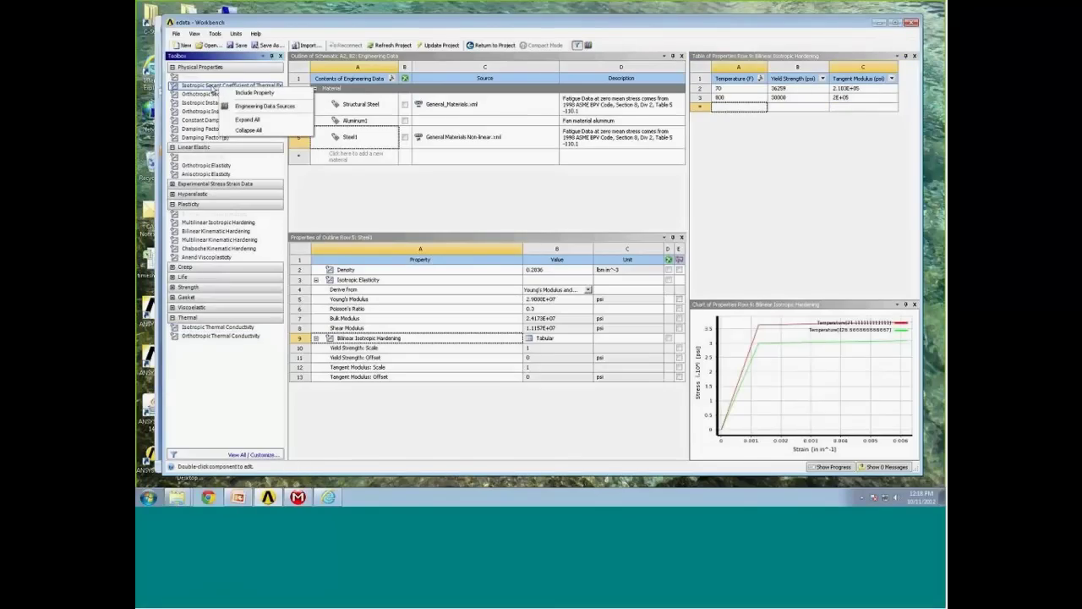
pyautogui.click(243, 93)
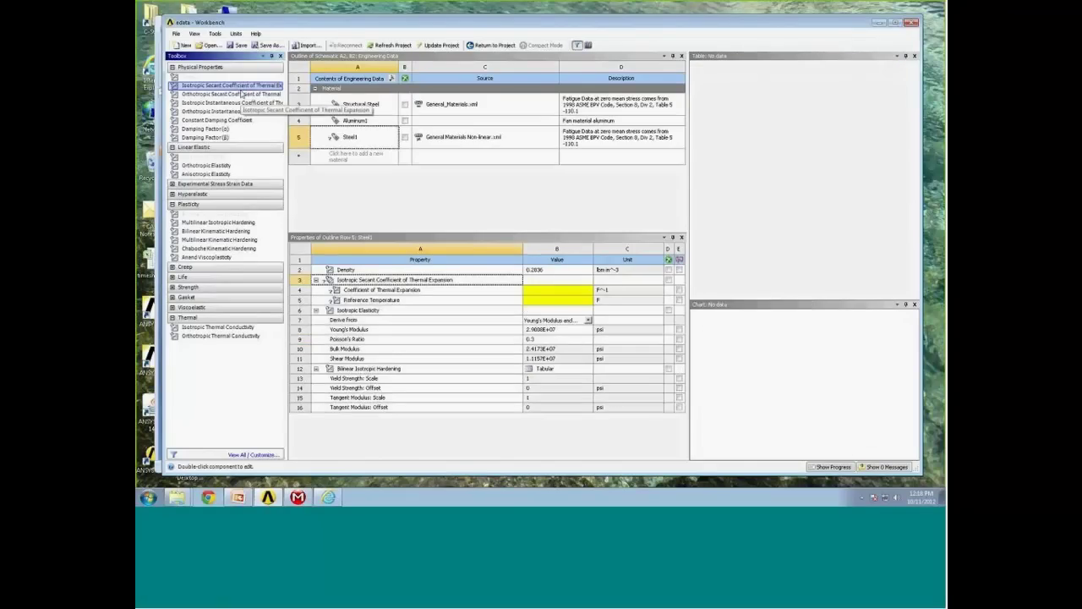
pyautogui.rightClick(207, 332)
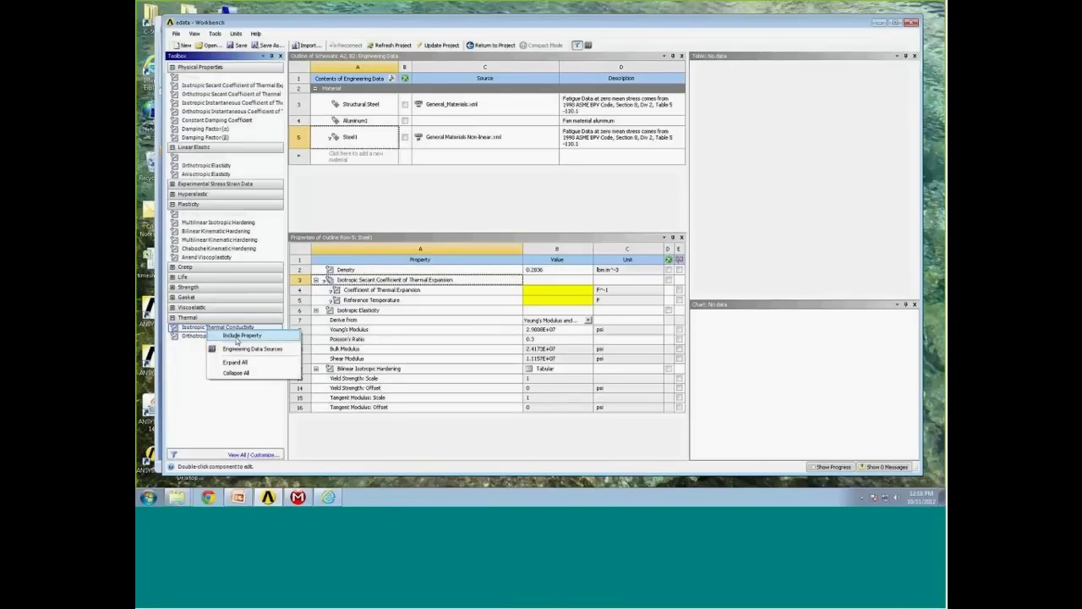
pyautogui.click(239, 336)
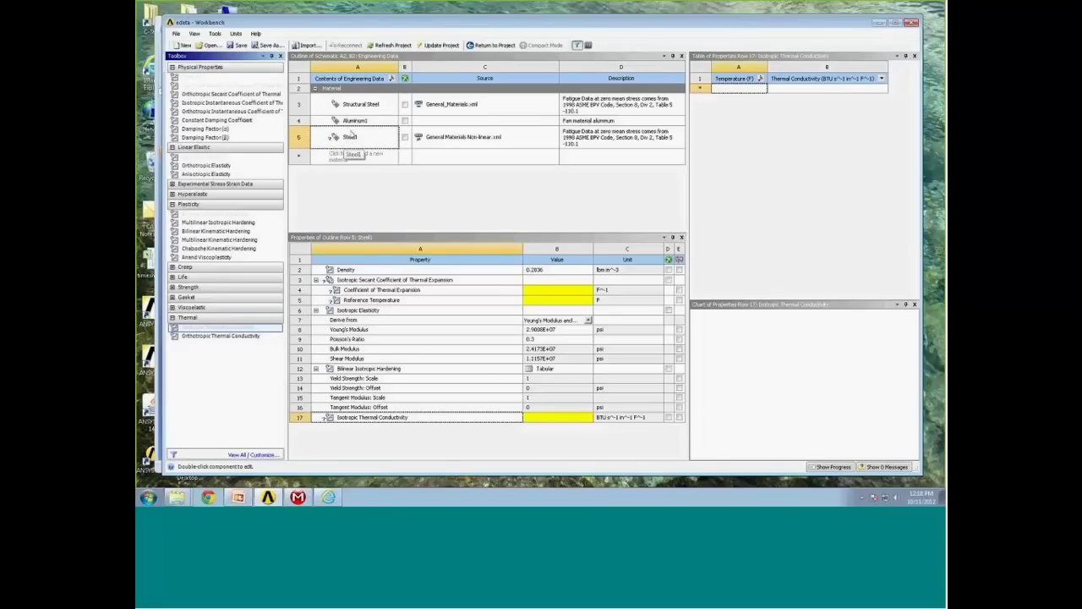
# Set Steel1's coefficient of thermal expansion to 0.001 F^-1.
pyautogui.click(565, 292)
pyautogui.write('.001')
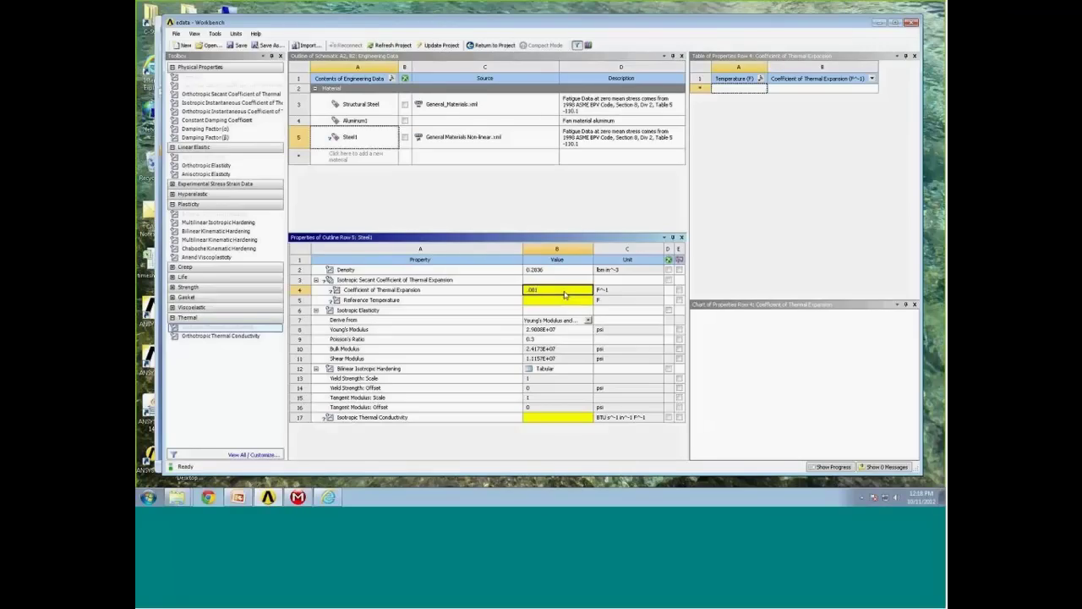
pyautogui.press('Return')
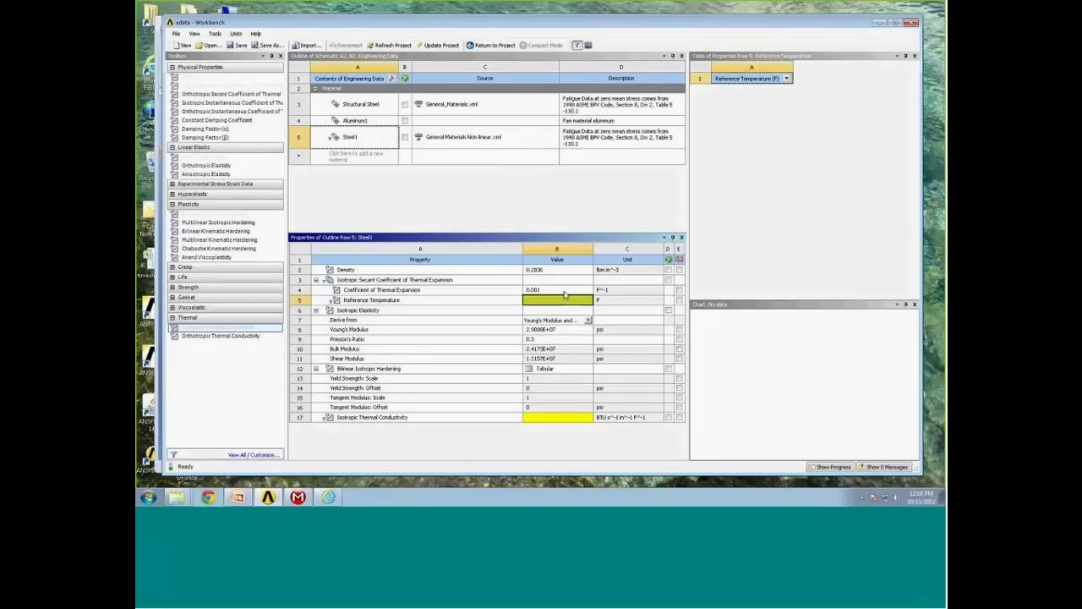
# Set the reference temperature for Steel1's thermal expansion to 70 F.
pyautogui.write('7')
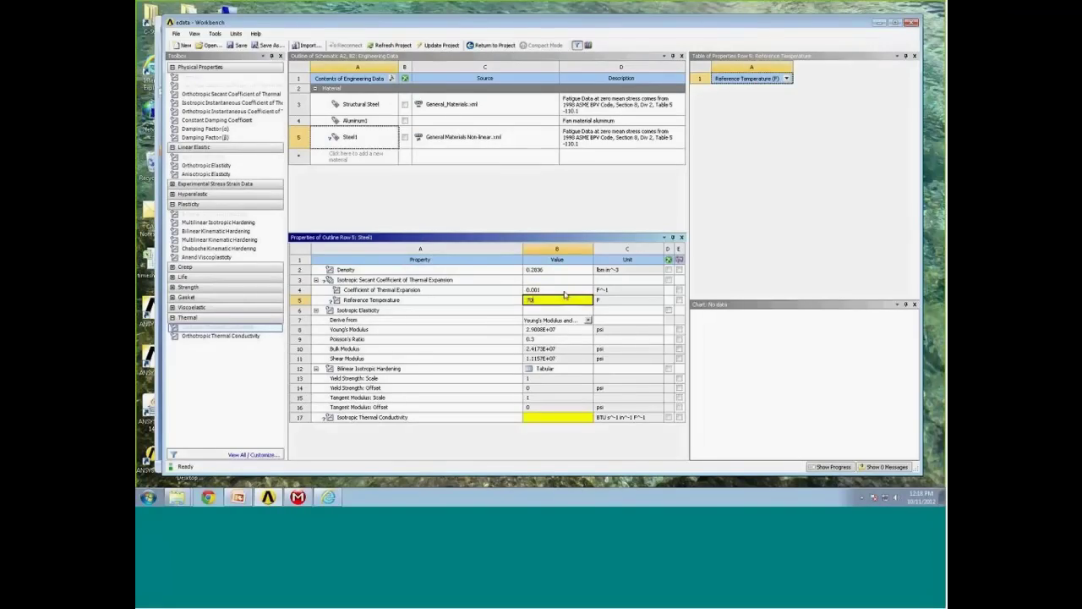
pyautogui.write('0')
pyautogui.press('Return')
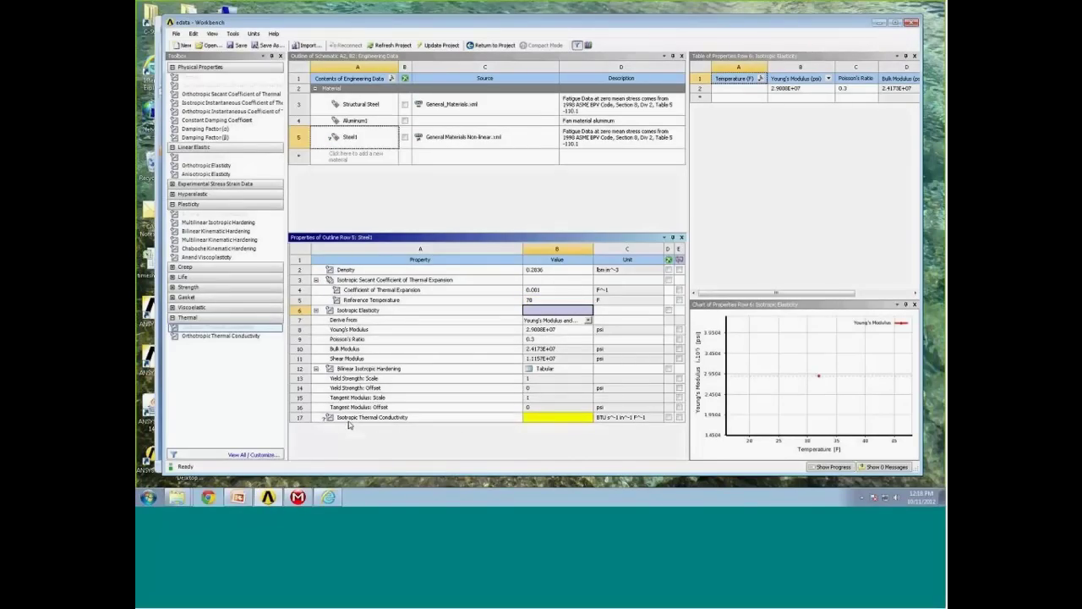
pyautogui.click(558, 418)
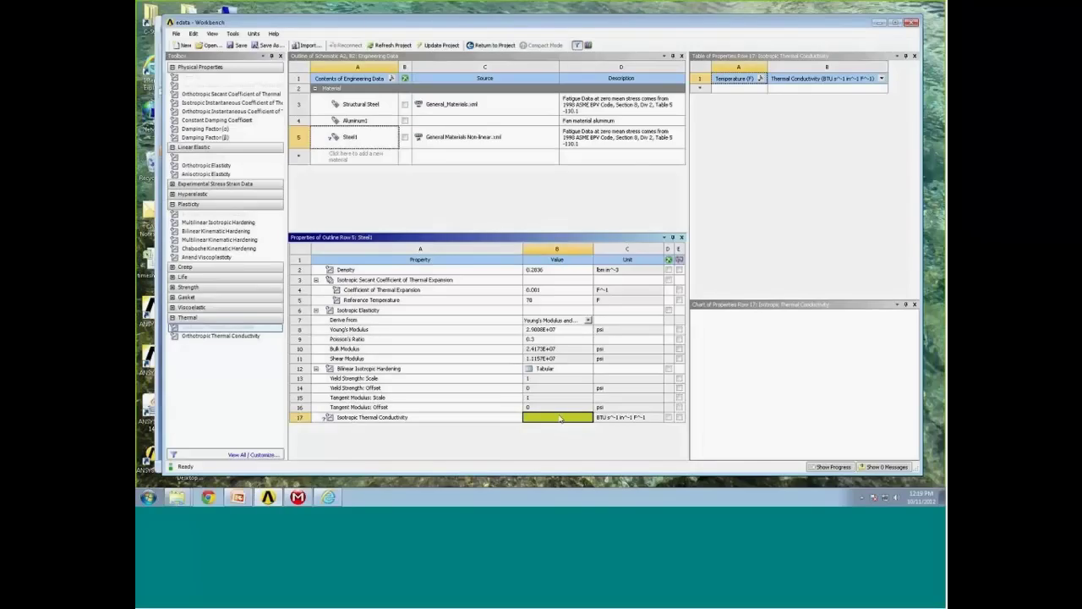
# Set Steel1's coefficient of thermal expansion to 6e-6 F^-1 and its isotropic thermal conductivity to 0.001 BTU s^-1 in^-1 F^-1.
pyautogui.click(546, 291)
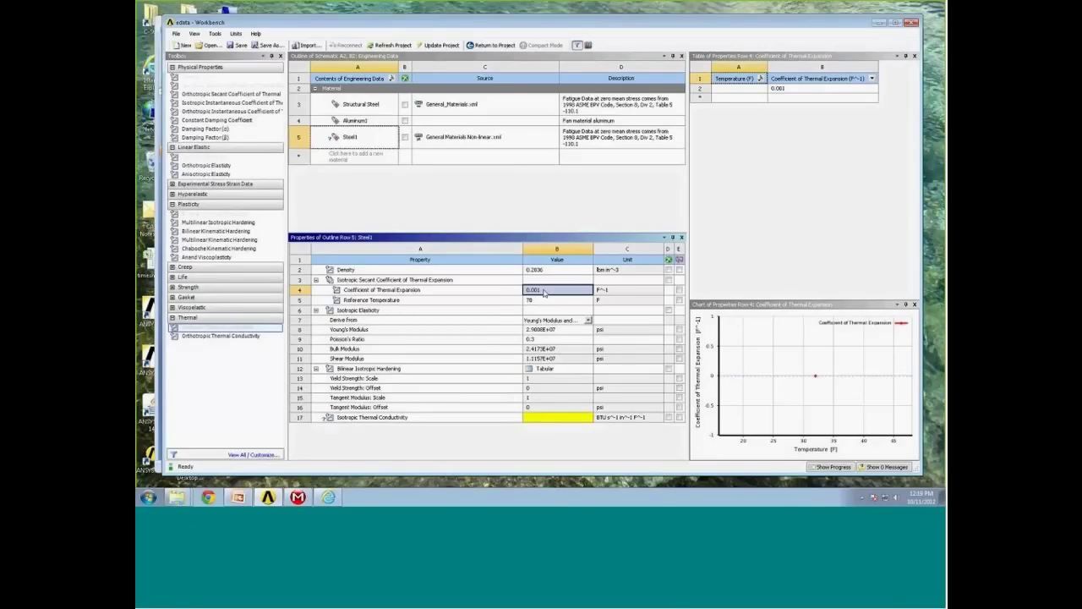
pyautogui.write('6e-6')
pyautogui.press('Return')
pyautogui.click(550, 417)
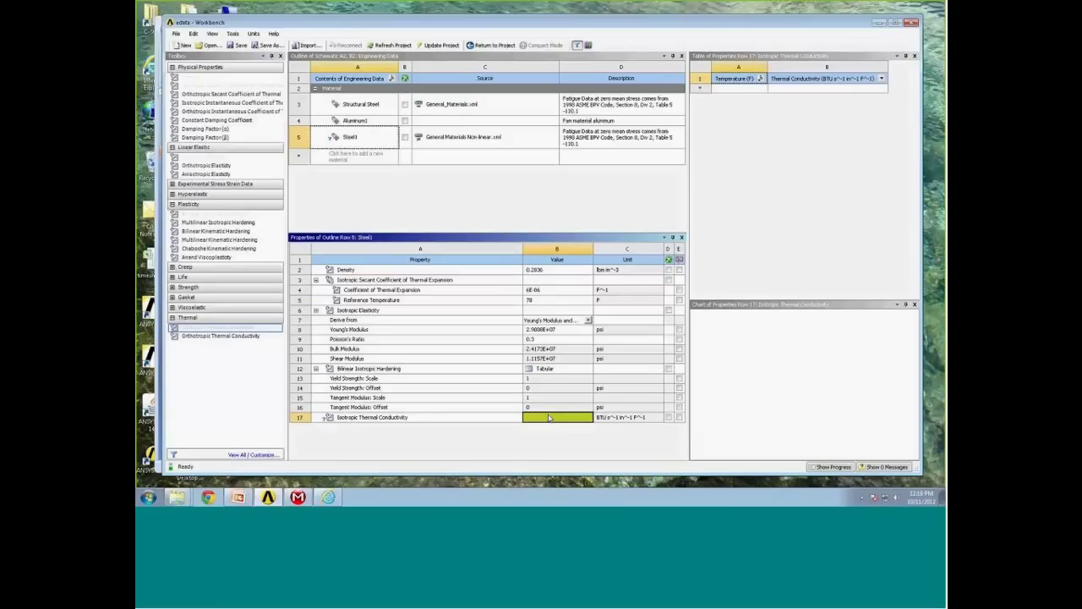
pyautogui.write('0.001')
pyautogui.press('Return')
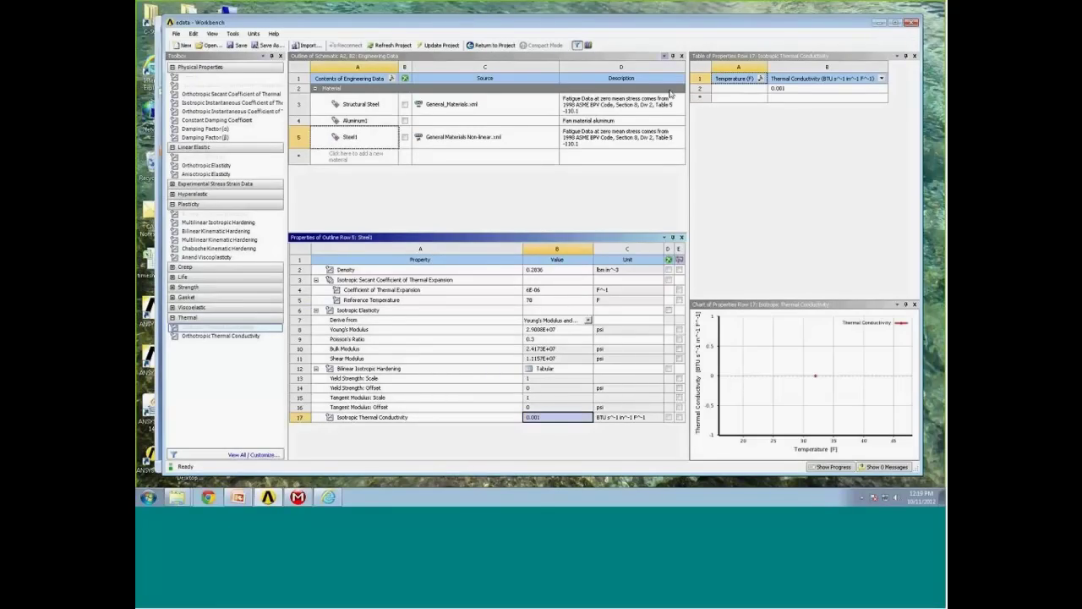
# Export Steel1 and Aluminum1 together as a MatML 3.1 engineering data file named "fan materials" in the Materials folder.
pyautogui.click(362, 140)
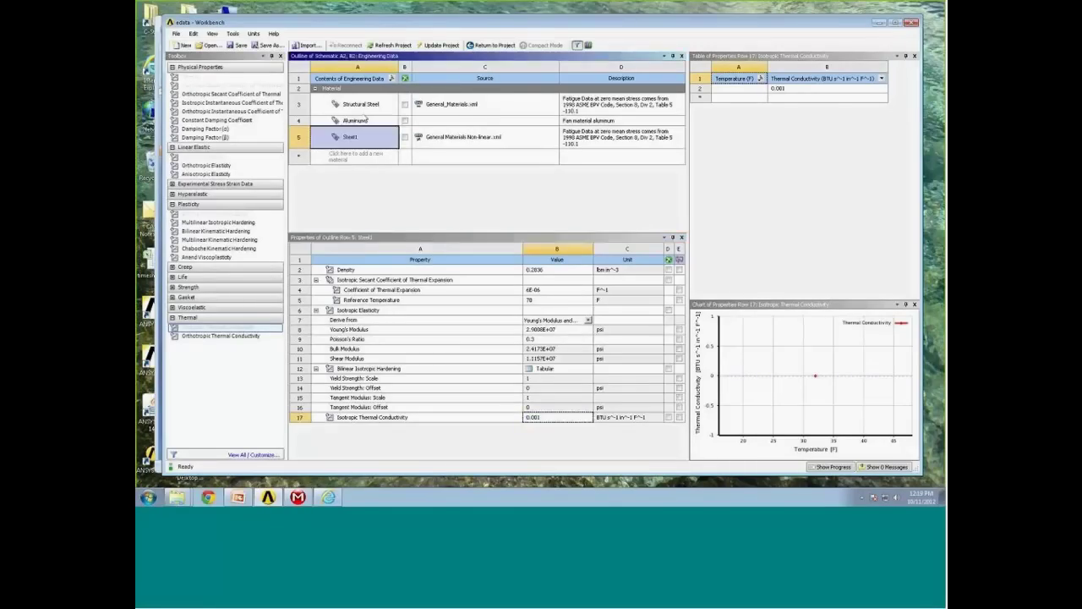
pyautogui.click(370, 122)
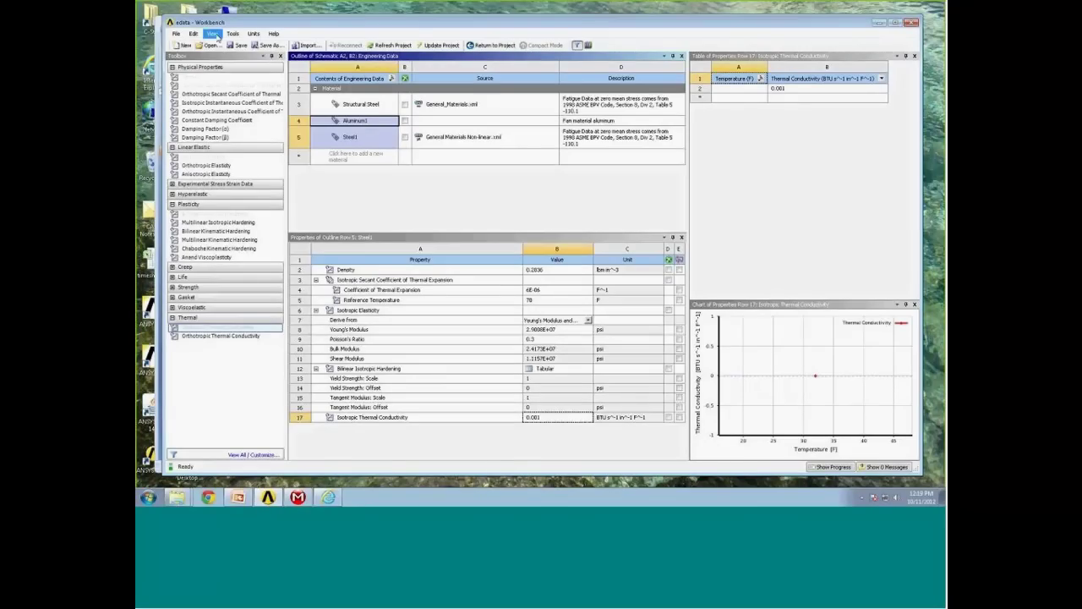
pyautogui.click(177, 35)
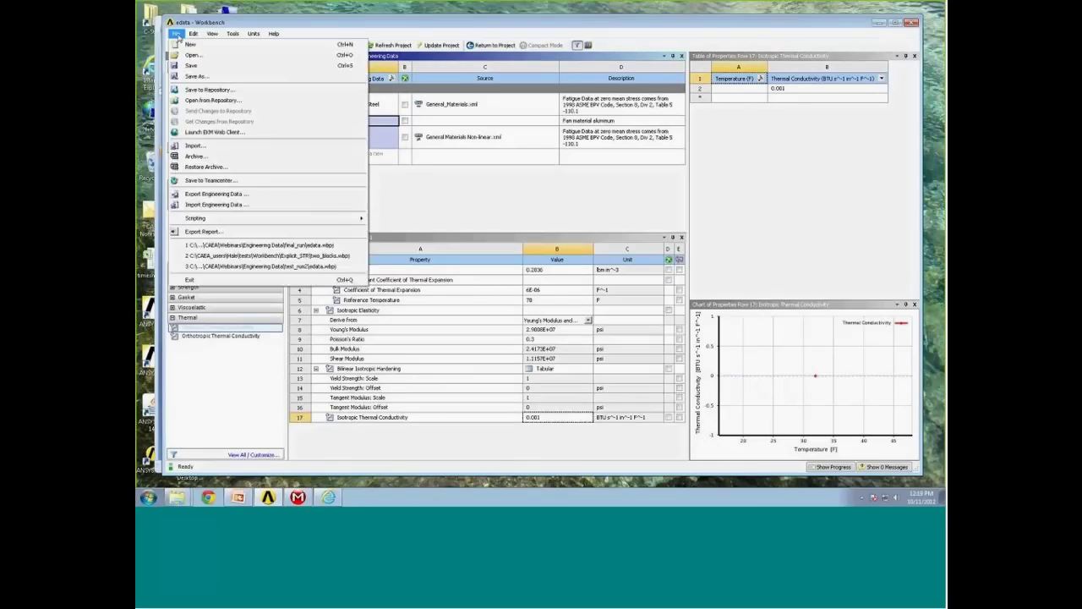
pyautogui.click(209, 196)
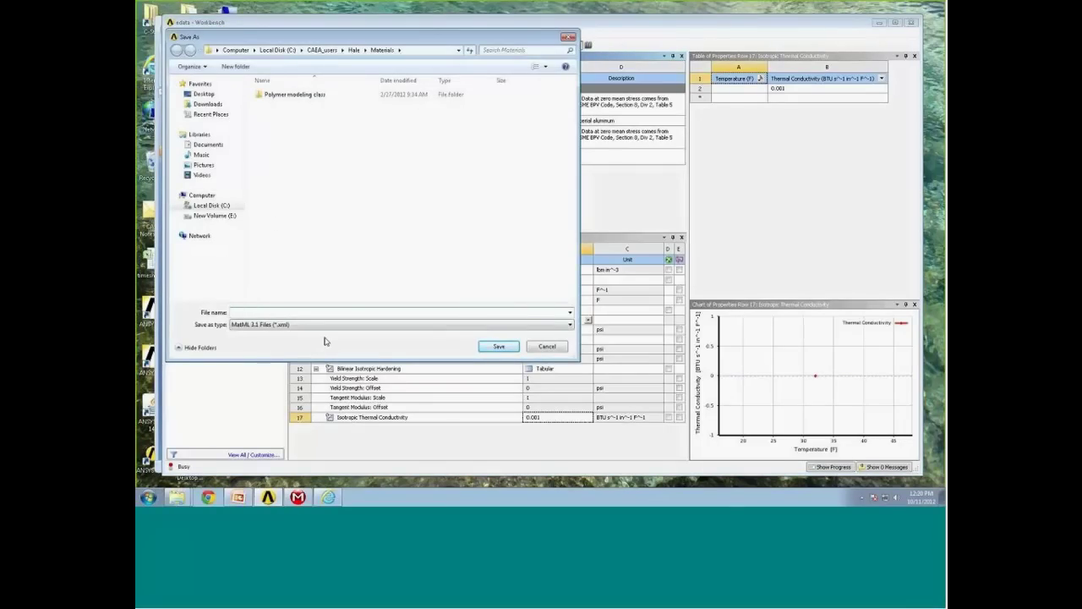
pyautogui.write('fan materials')
pyautogui.click(497, 347)
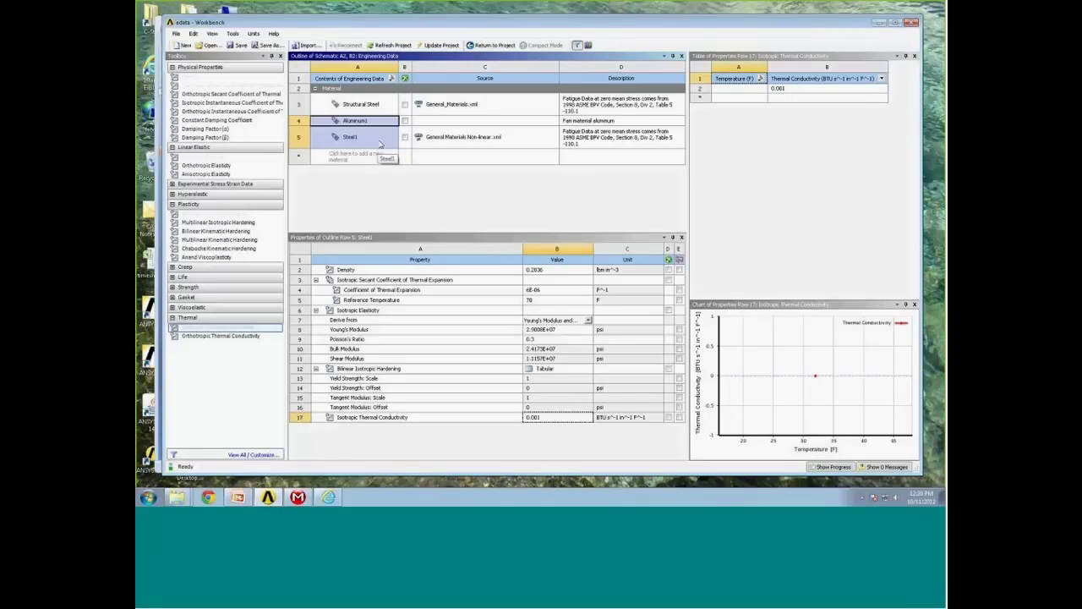
# Delete both Steel1 and Aluminum1 from the project's material list.
pyautogui.click(381, 142)
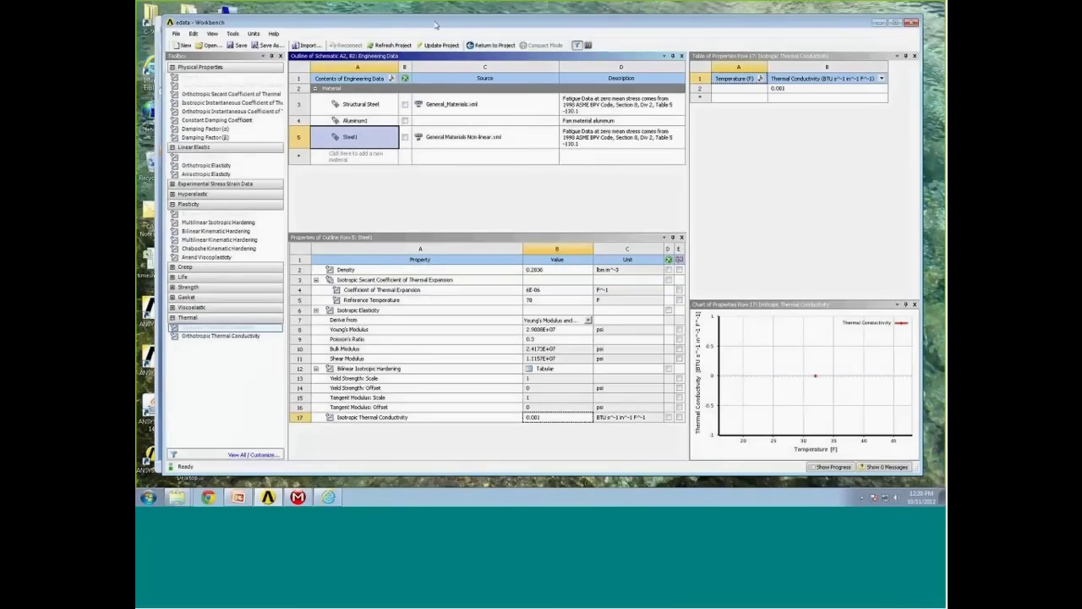
pyautogui.moveTo(438, 24); pyautogui.dragTo(471, 27)
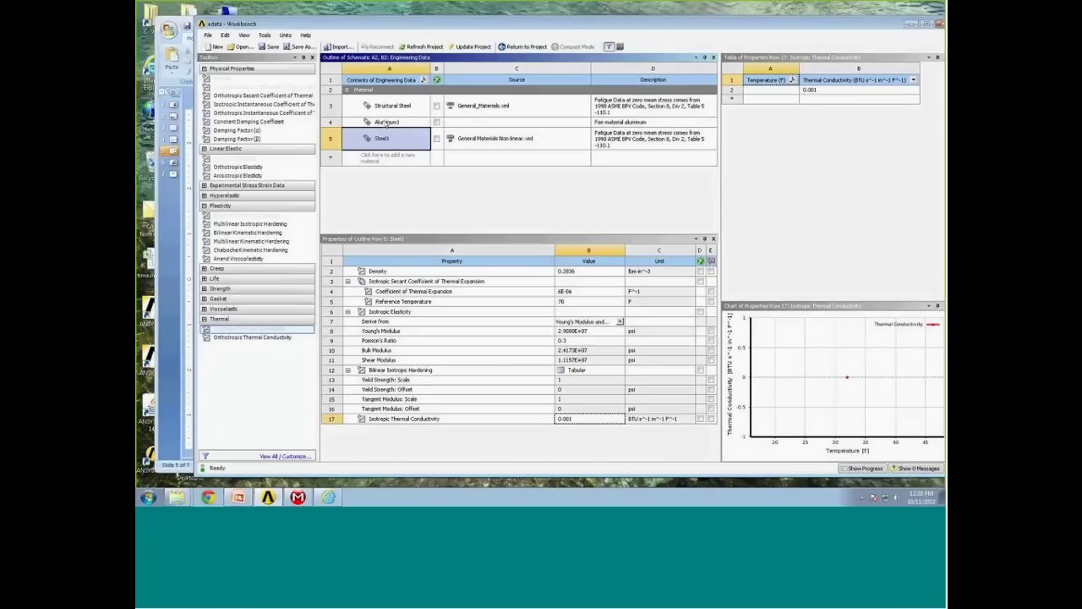
pyautogui.keyDown('ctrl'); pyautogui.click(386, 123); pyautogui.keyUp('ctrl')
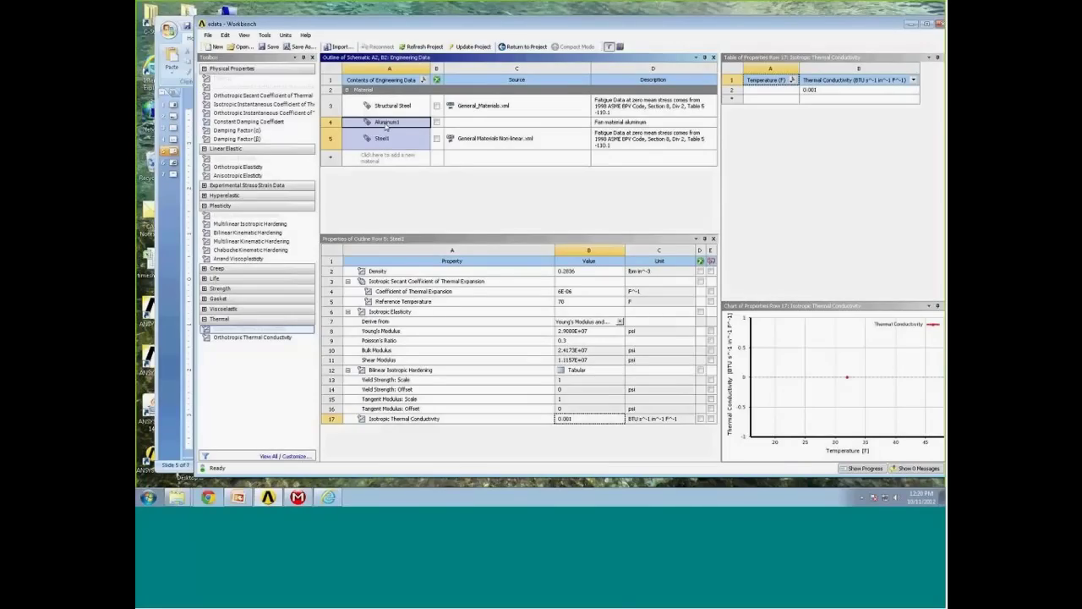
pyautogui.rightClick(385, 124)
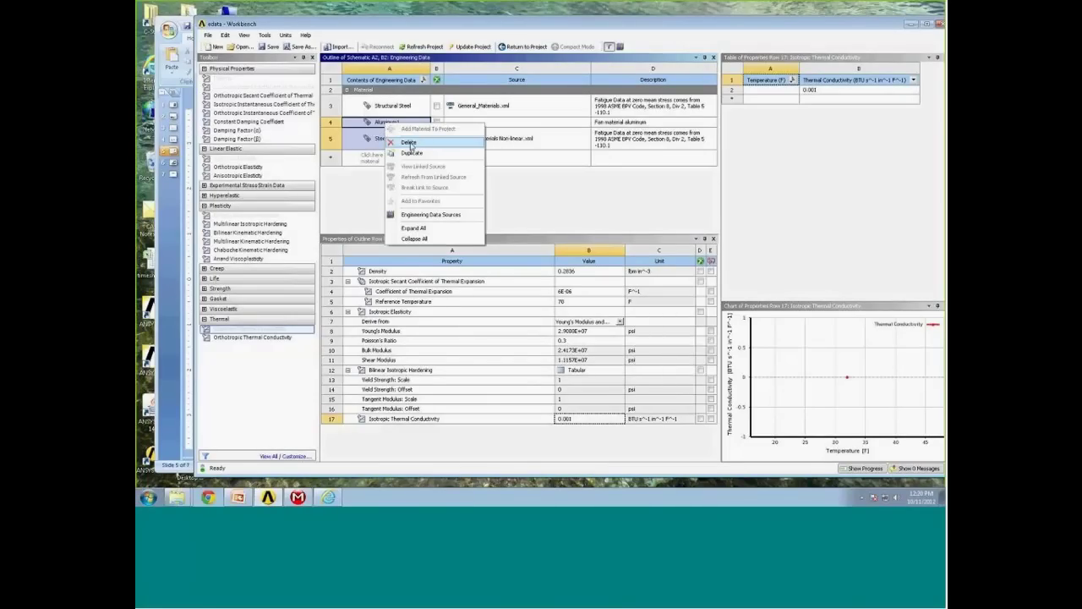
pyautogui.click(410, 142)
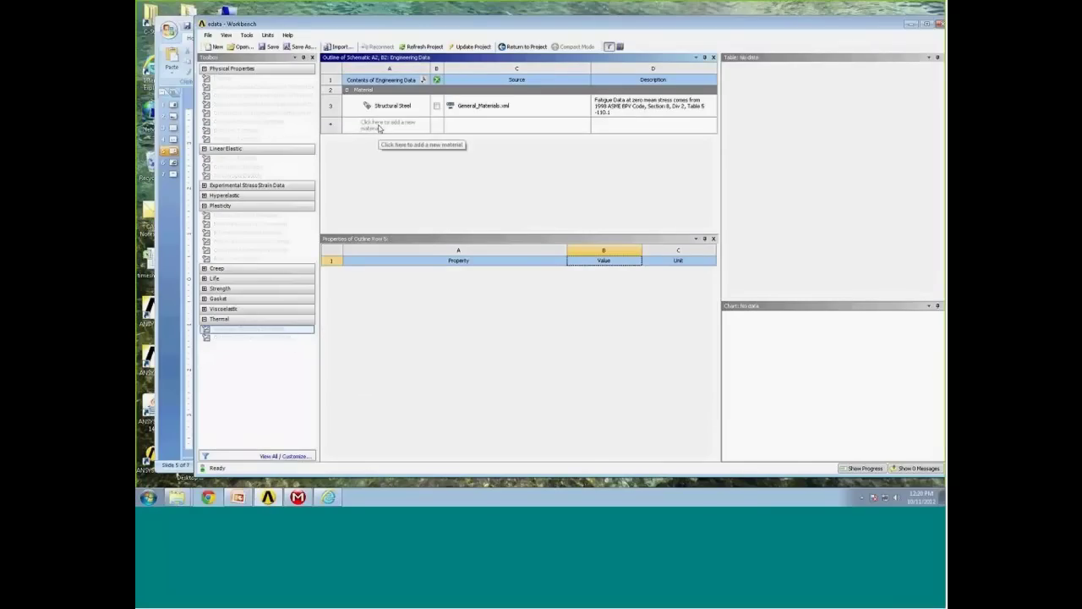
# Import the engineering data file fan materials.xml from the Materials folder into the project.
pyautogui.click(208, 35)
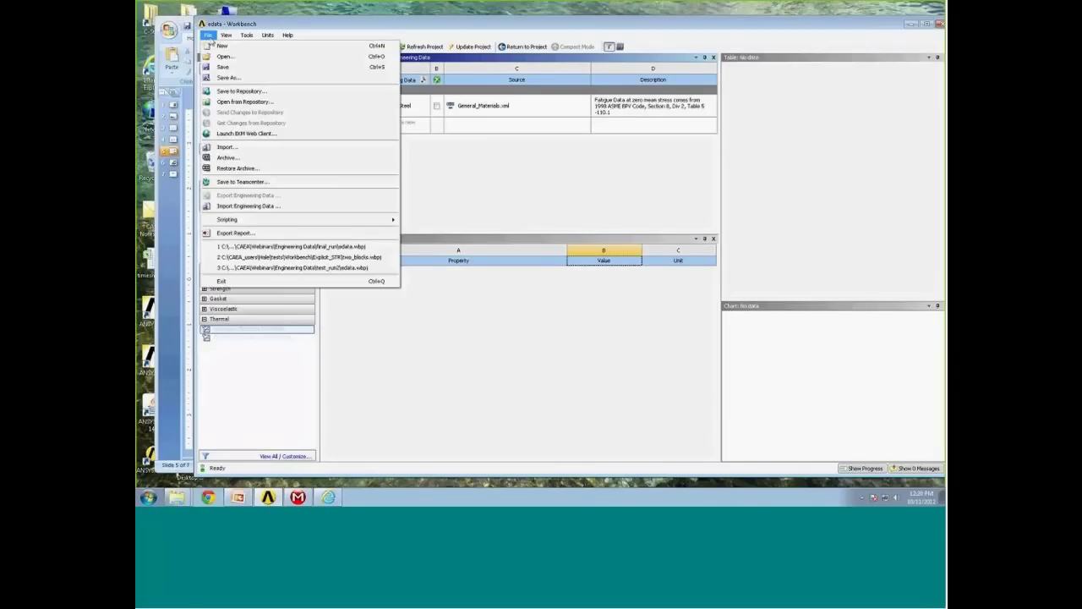
pyautogui.click(273, 212)
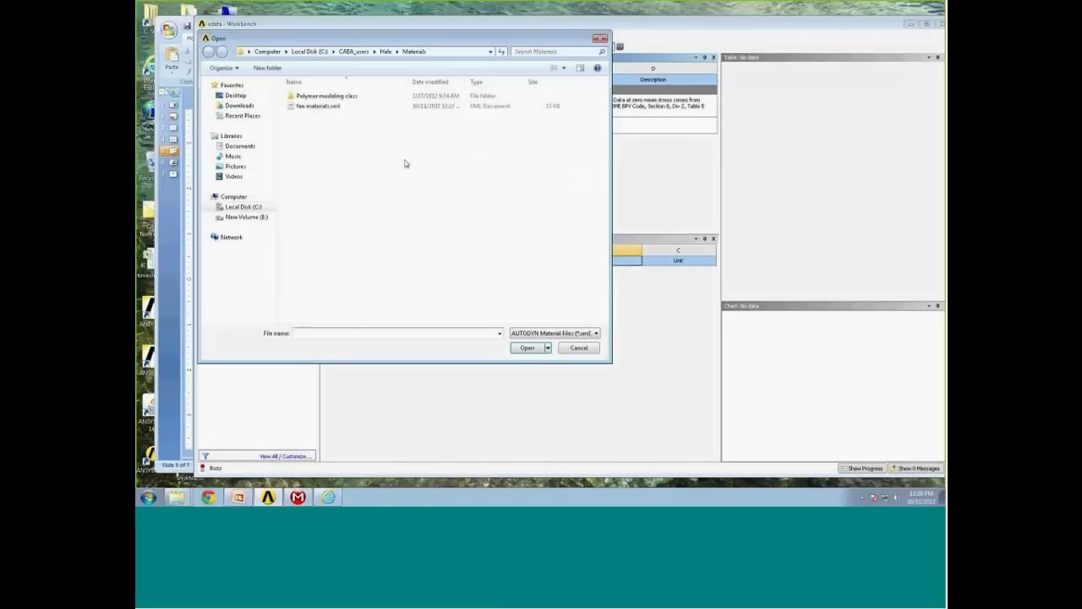
pyautogui.click(300, 111)
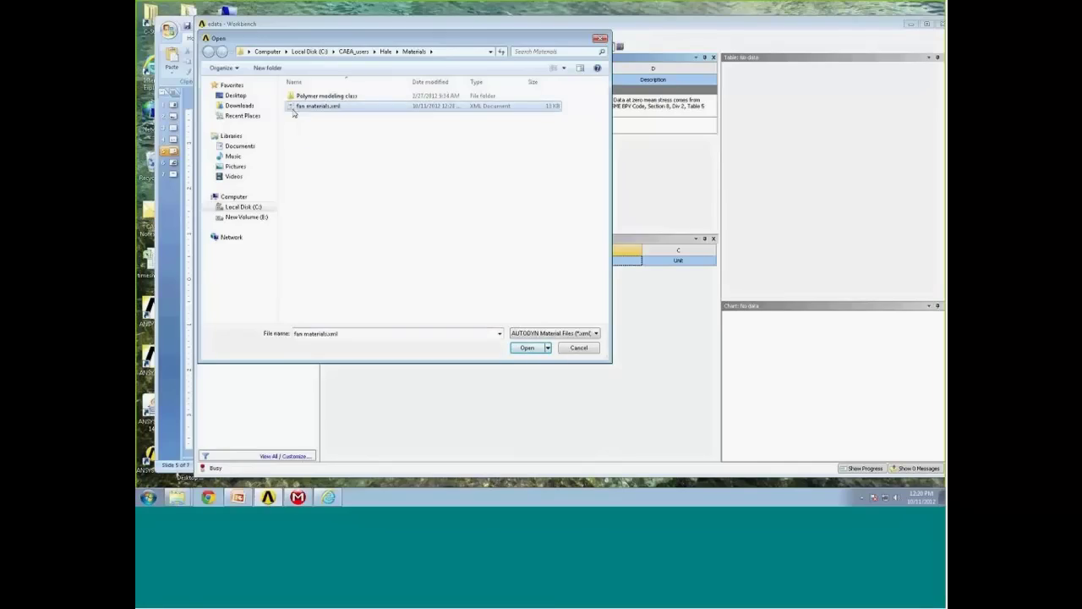
pyautogui.click(529, 348)
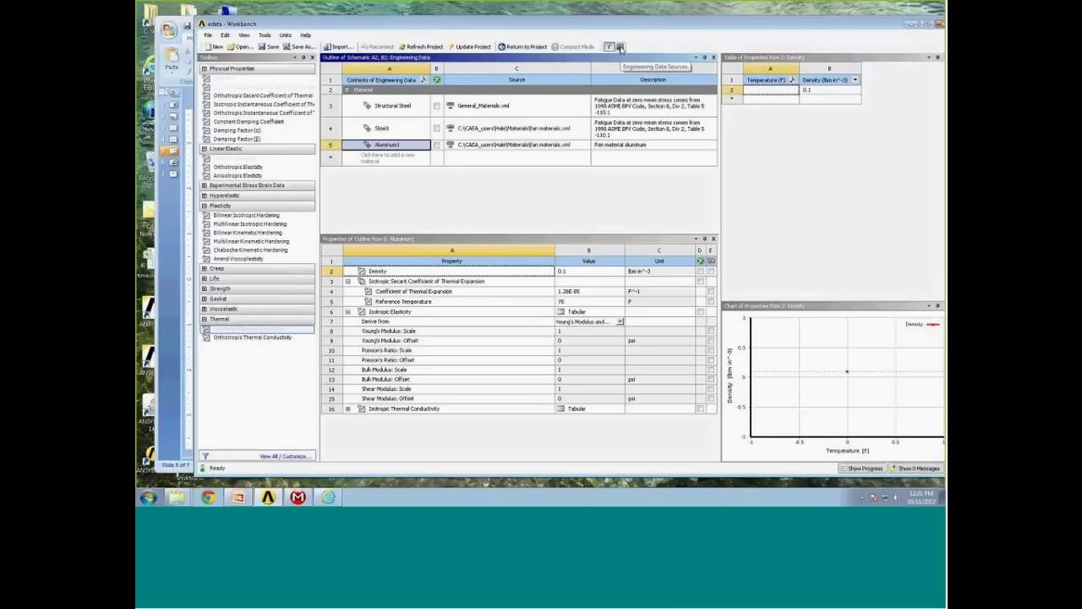
# Show the engineering data sources and remove the fan materials library from the list.
pyautogui.click(620, 48)
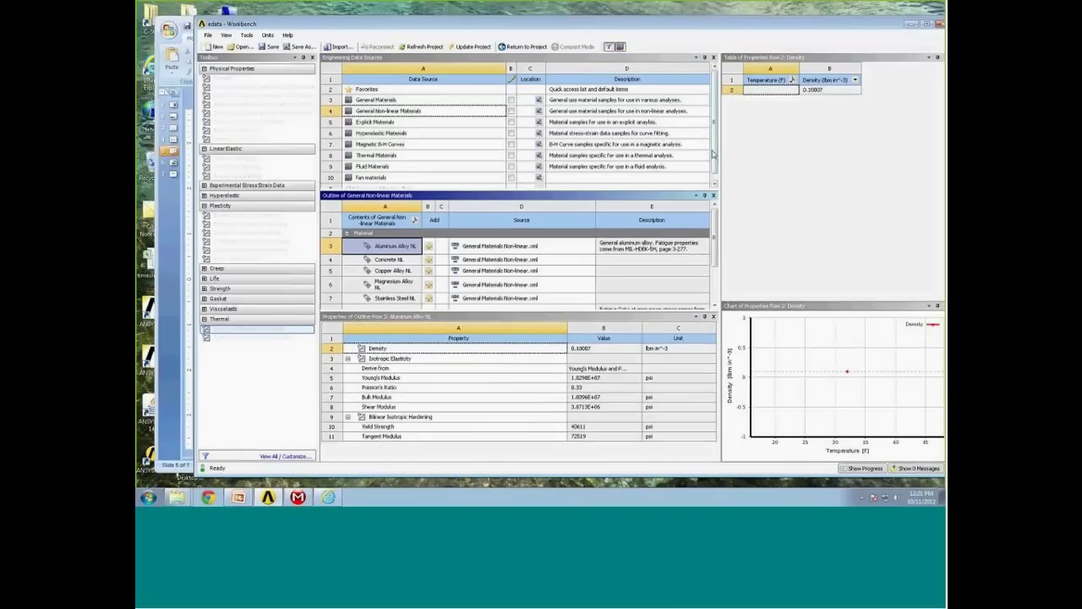
pyautogui.scroll(-1, 713, 155)
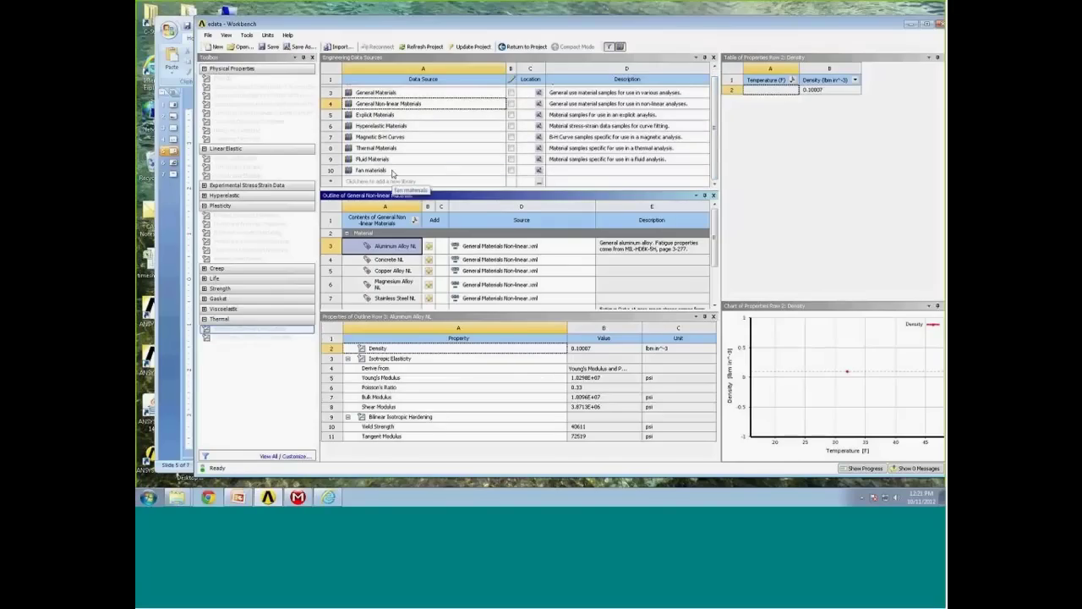
pyautogui.click(423, 180)
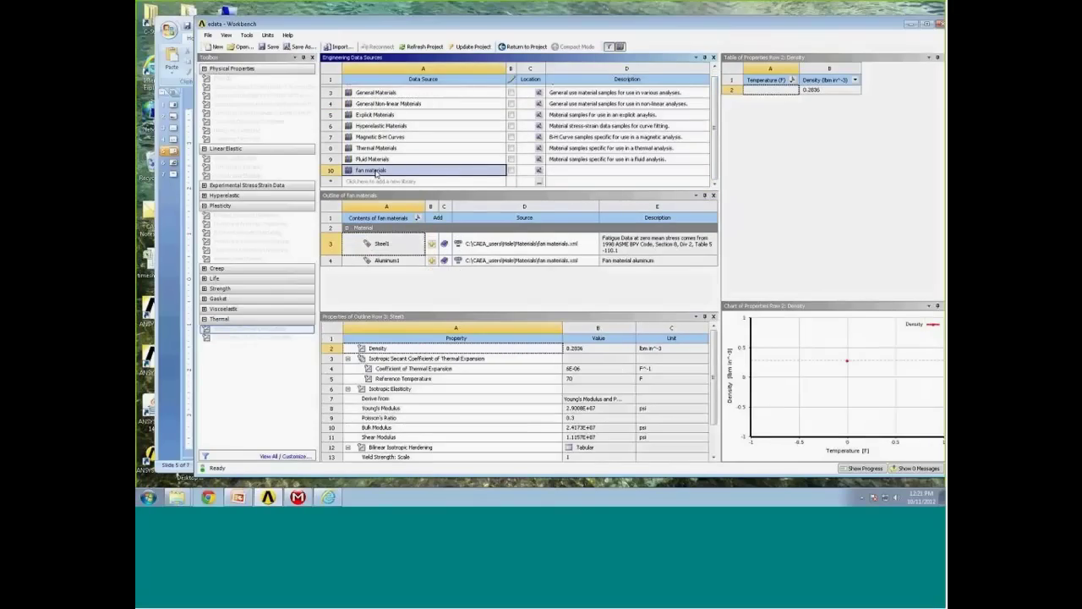
pyautogui.rightClick(376, 173)
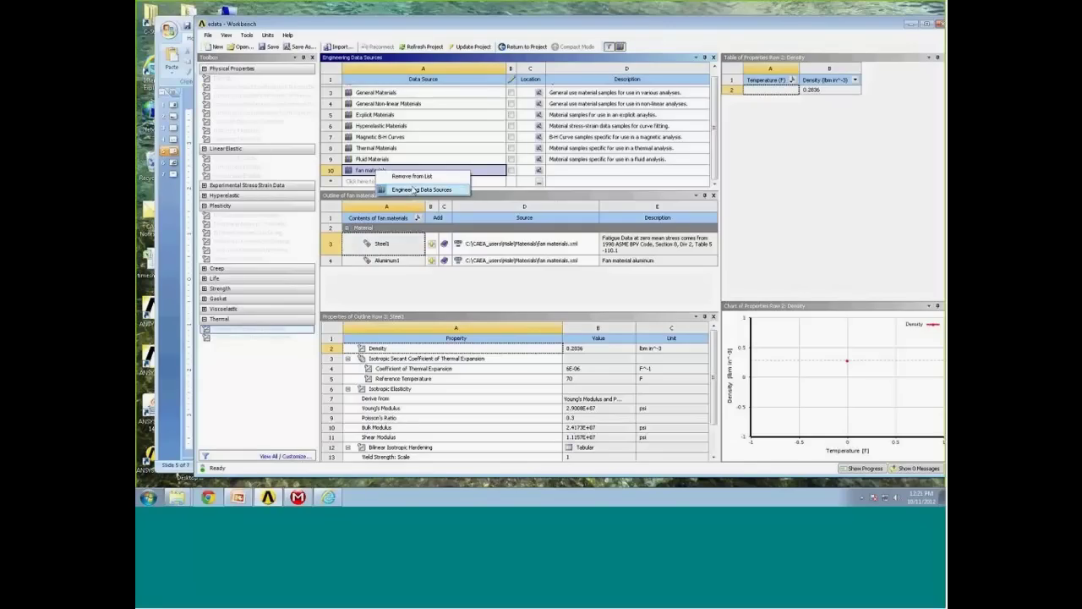
pyautogui.click(387, 174)
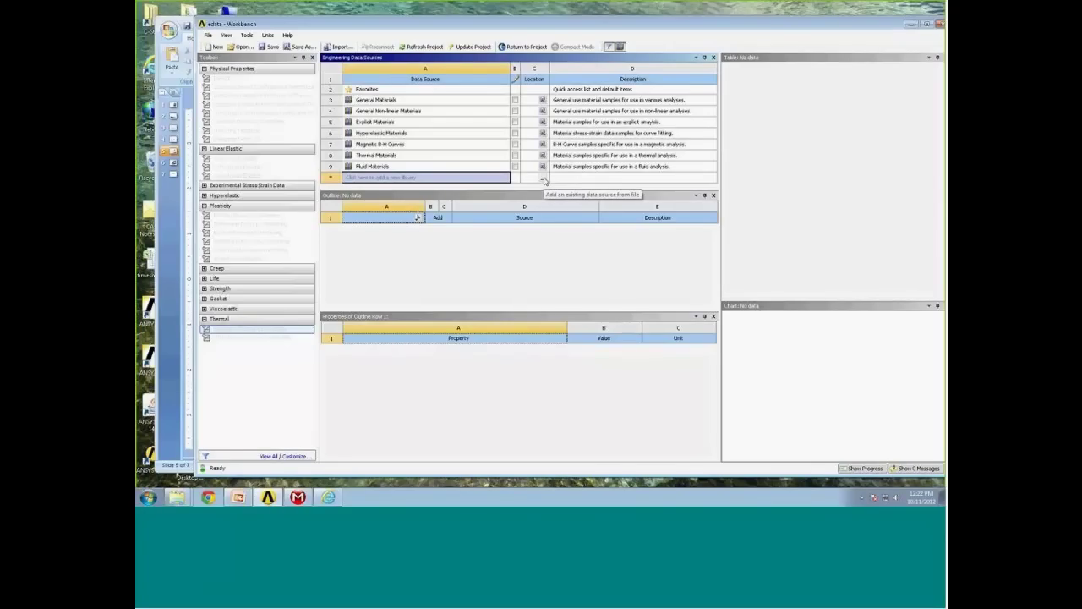
# Add the existing fan materials.xml file from the Materials folder as a library in the engineering data sources.
pyautogui.click(543, 180)
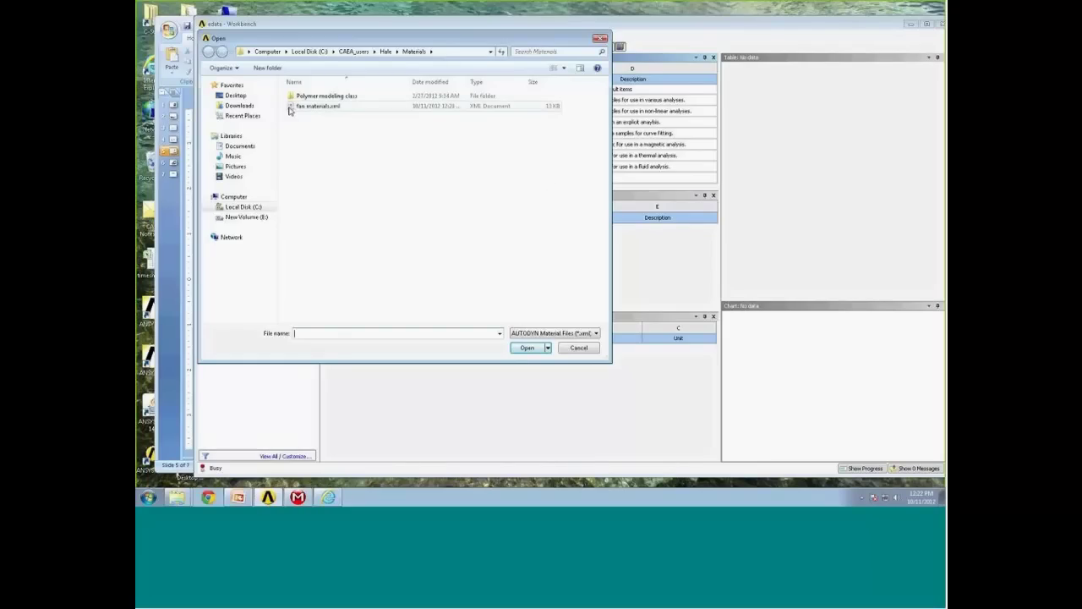
pyautogui.click(291, 107)
pyautogui.click(538, 350)
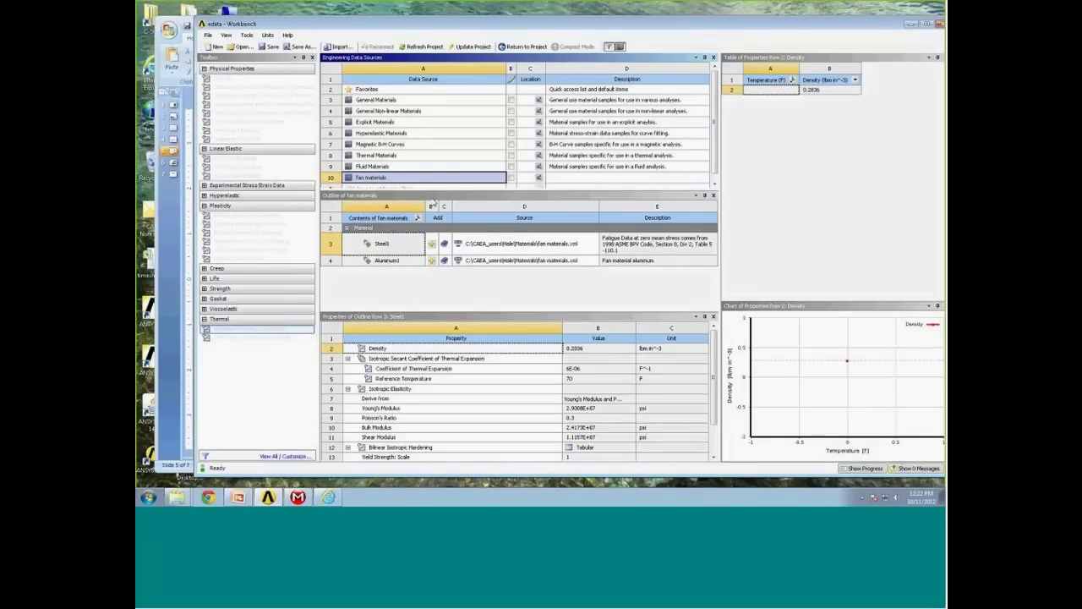
pyautogui.moveTo(436, 189); pyautogui.dragTo(439, 200)
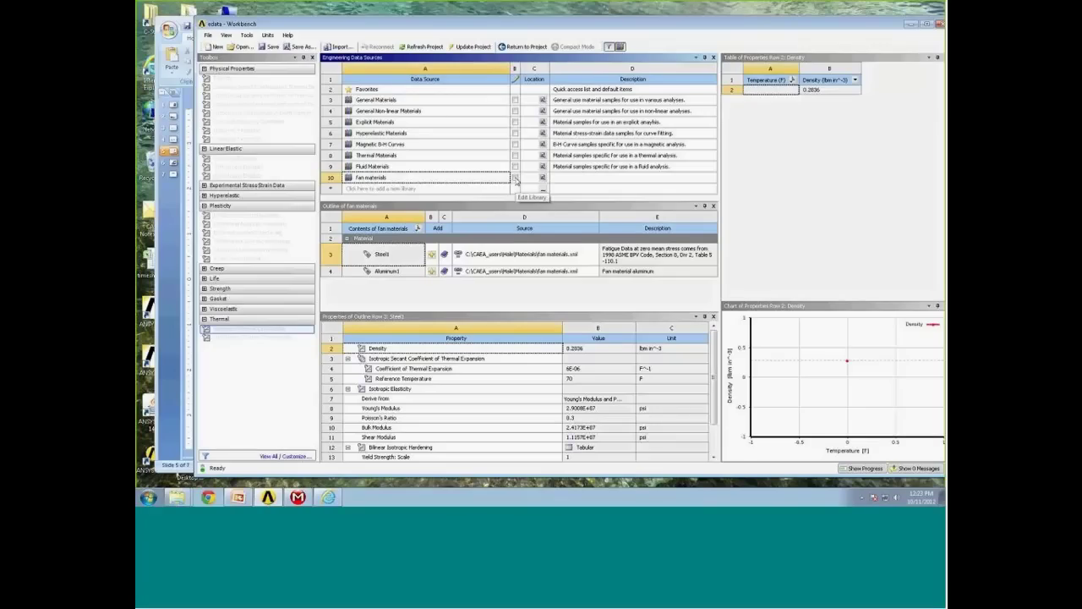
# Make the fan materials library editable and add a new material named Steel2 to it.
pyautogui.click(516, 180)
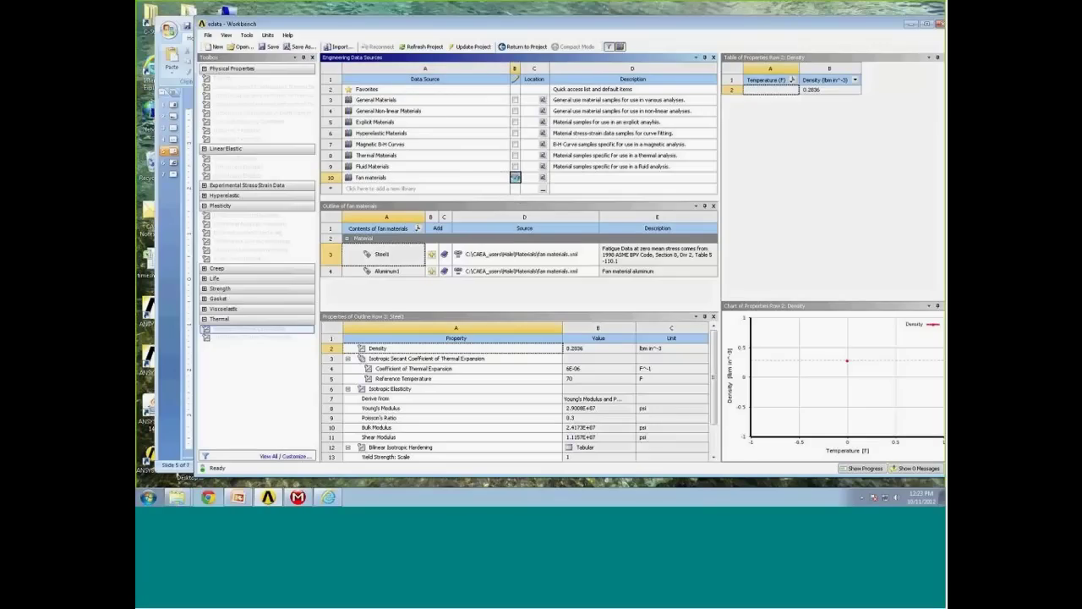
pyautogui.click(382, 287)
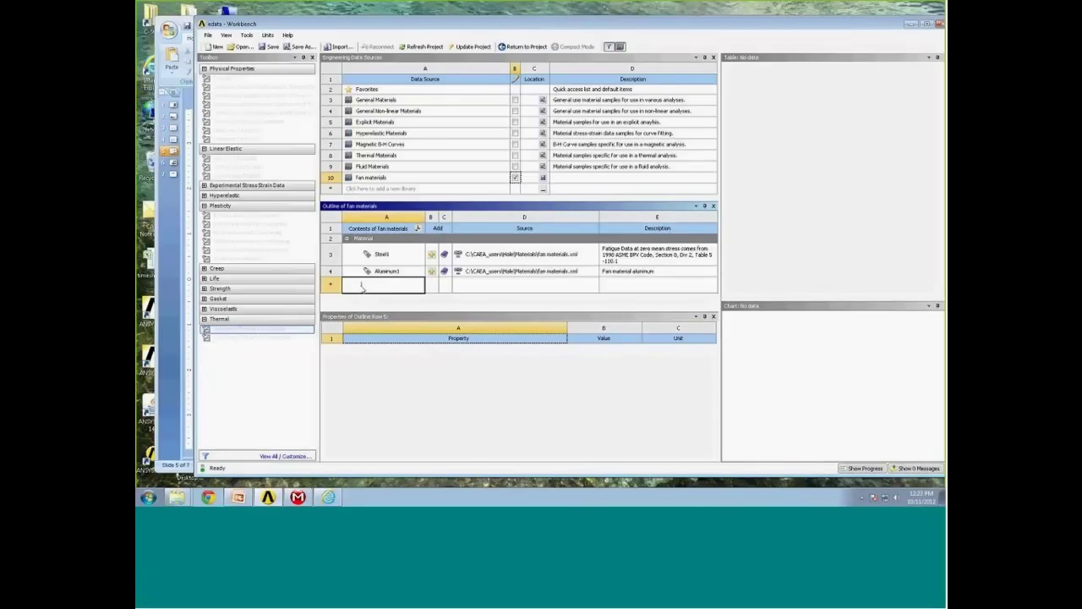
pyautogui.write('Steel2')
pyautogui.press('Return')
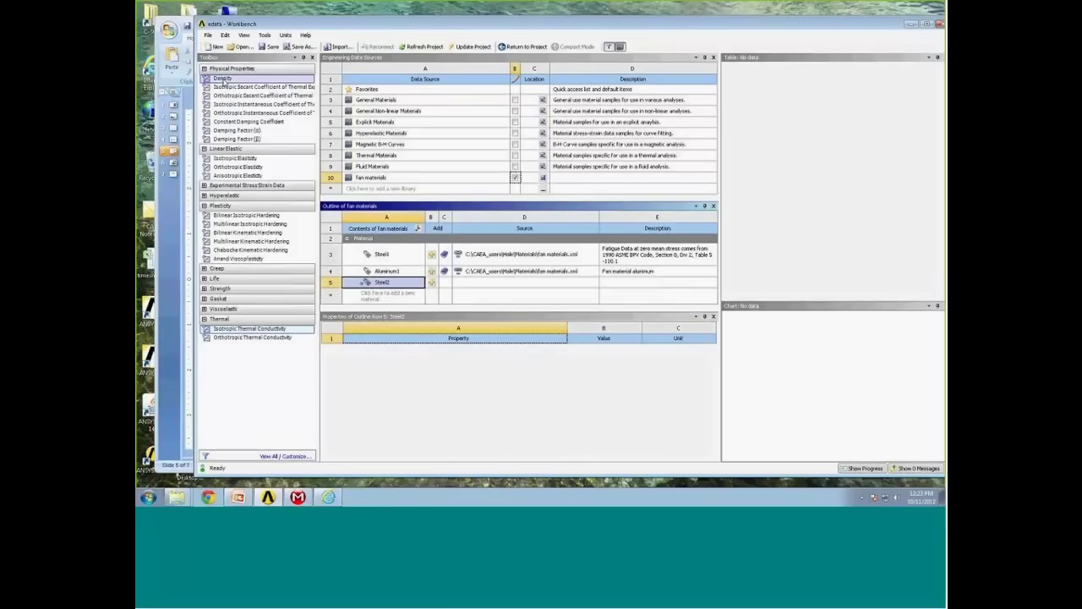
# Include the Density and Isotropic Elasticity properties in the Steel2 material.
pyautogui.rightClick(224, 80)
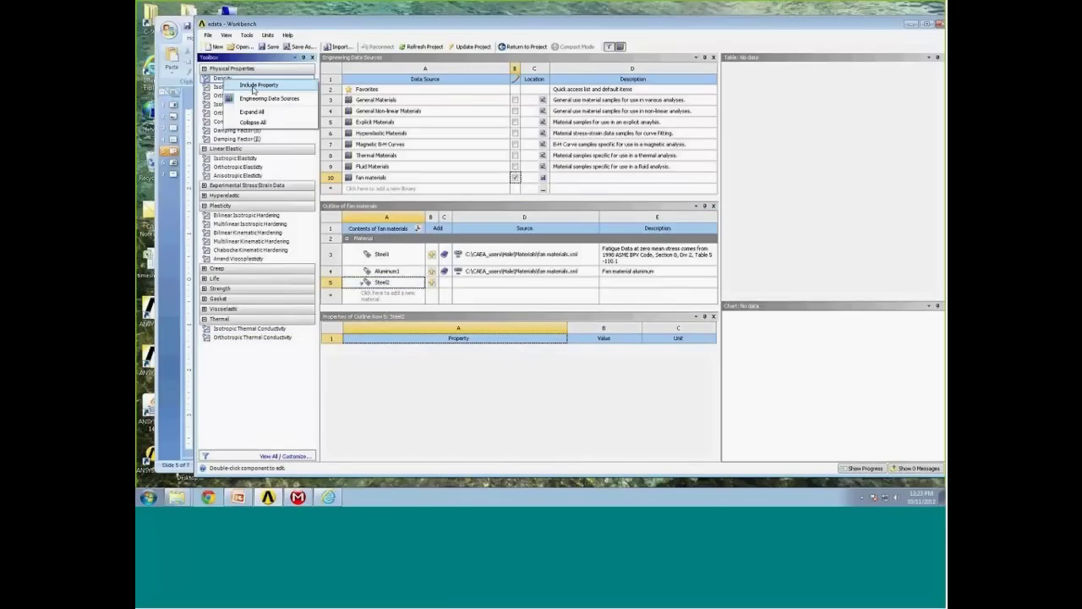
pyautogui.click(253, 87)
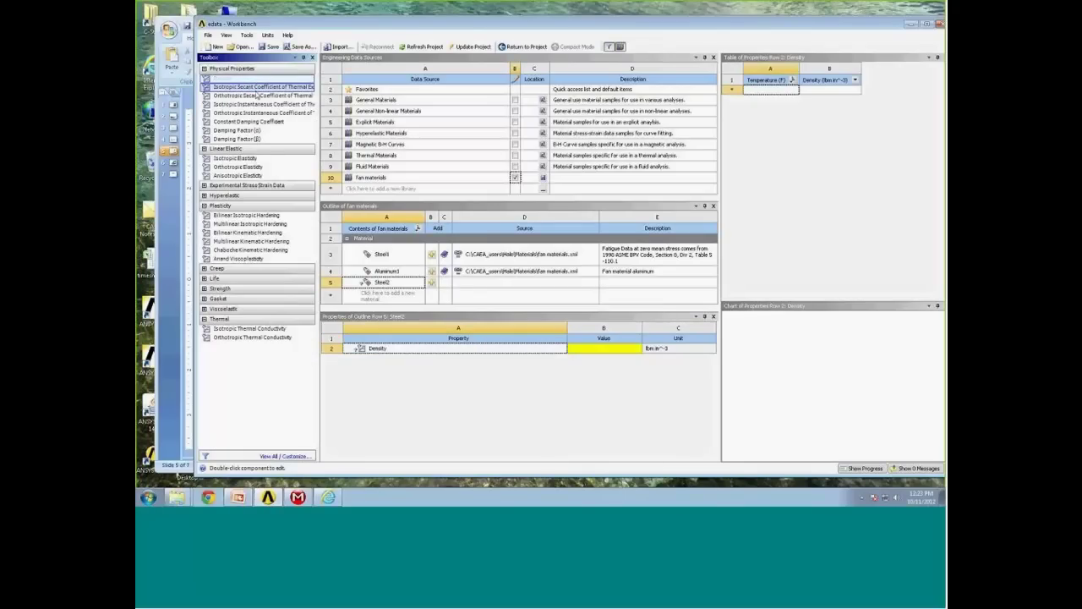
pyautogui.click(237, 158)
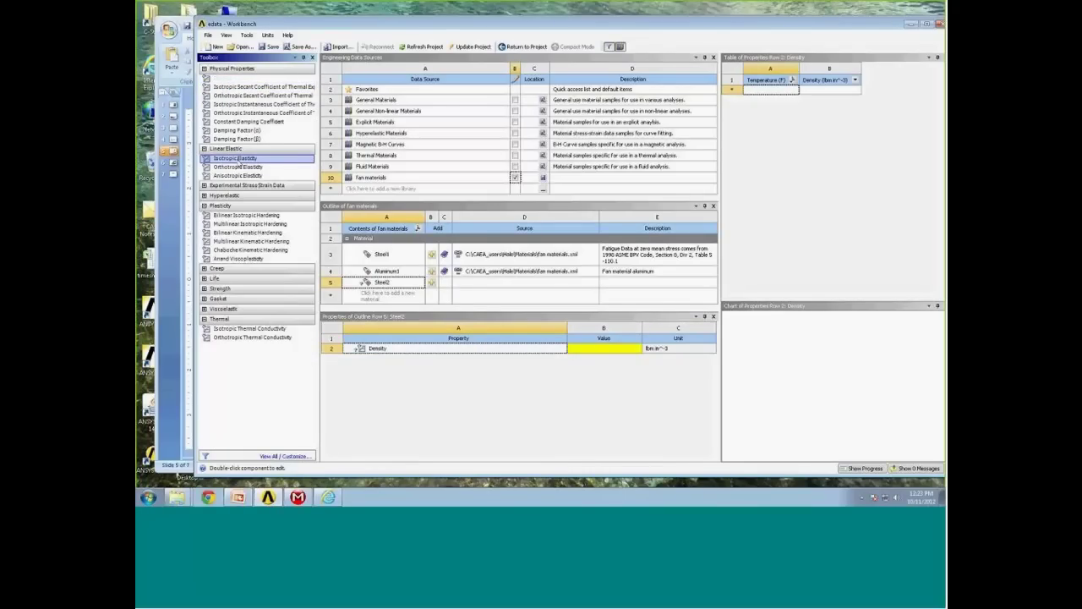
pyautogui.rightClick(238, 160)
pyautogui.click(263, 167)
# Set Steel2's density to 0.3 lbm in^-3, Young's modulus to 30e6 psi and Poisson's ratio to 0.28.
pyautogui.click(596, 347)
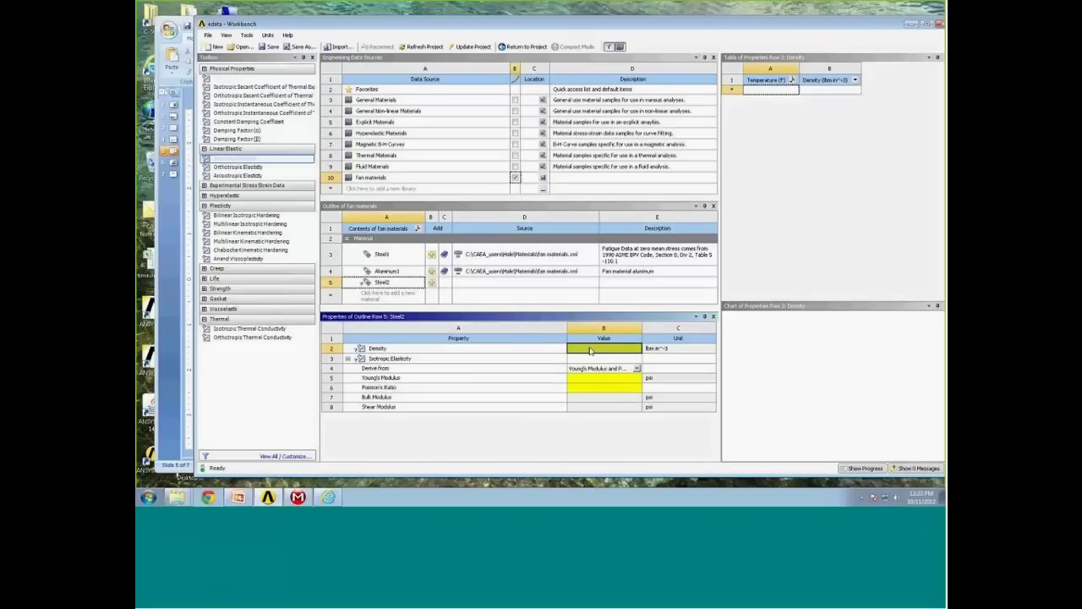
pyautogui.click(596, 346)
pyautogui.write('0.3')
pyautogui.press('Return')
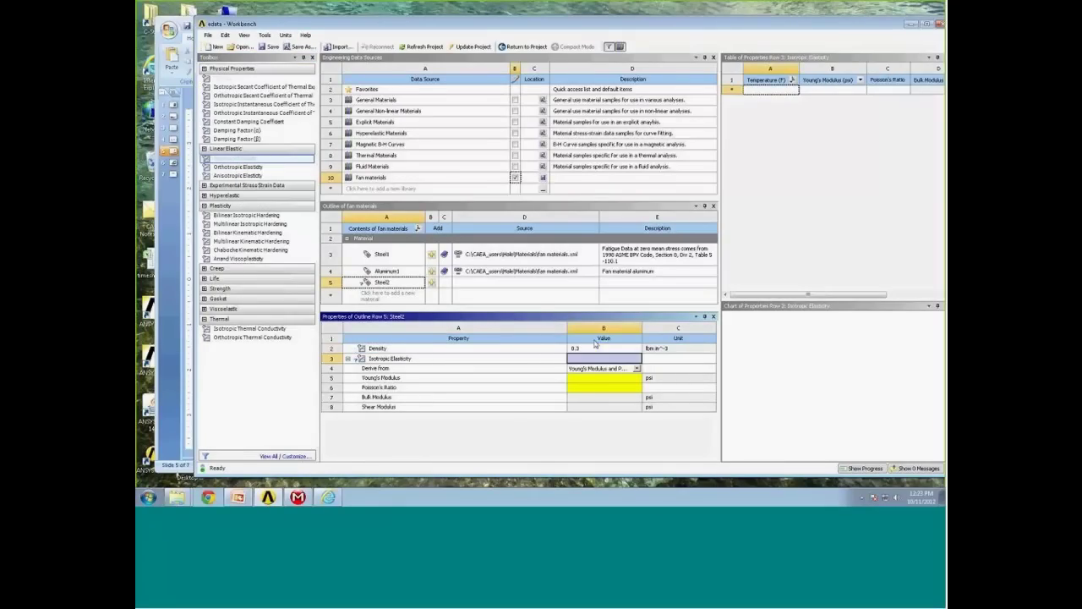
pyautogui.click(605, 378)
pyautogui.write('30e6')
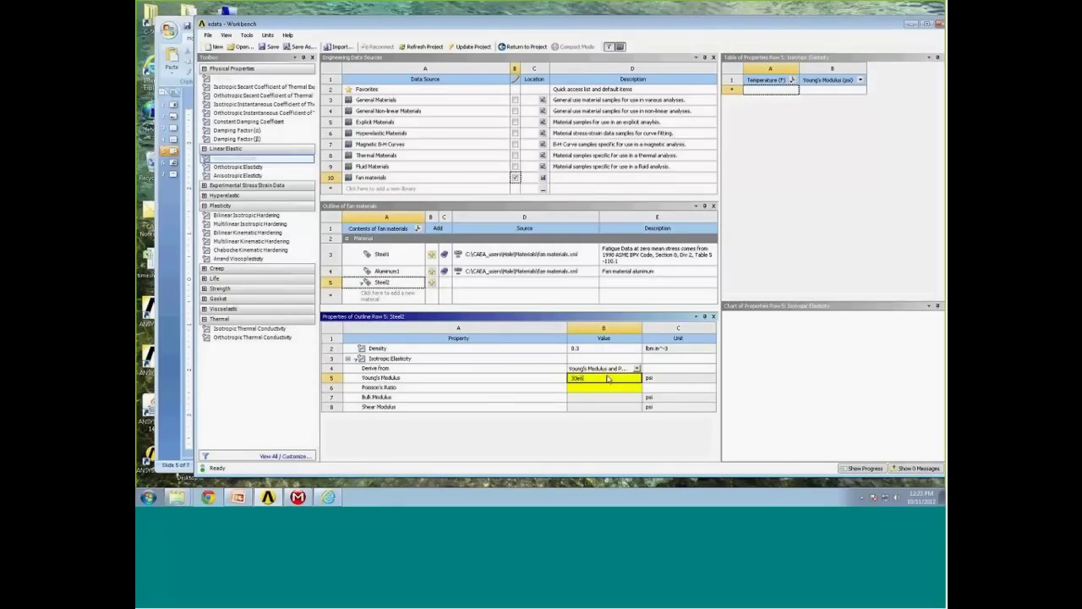
pyautogui.press('Return')
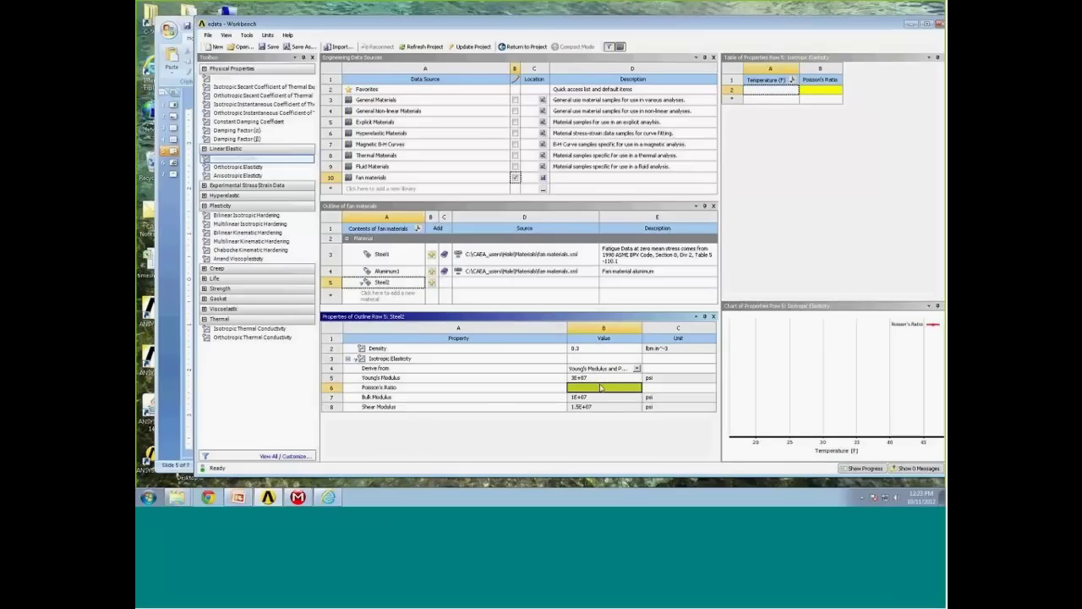
pyautogui.write('0.28')
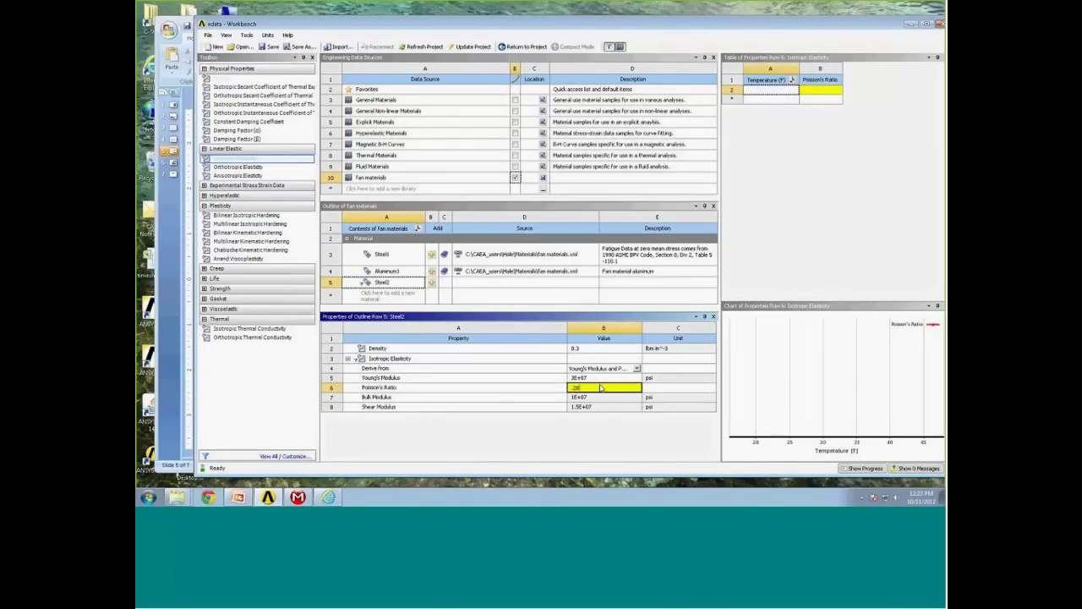
pyautogui.press('Return')
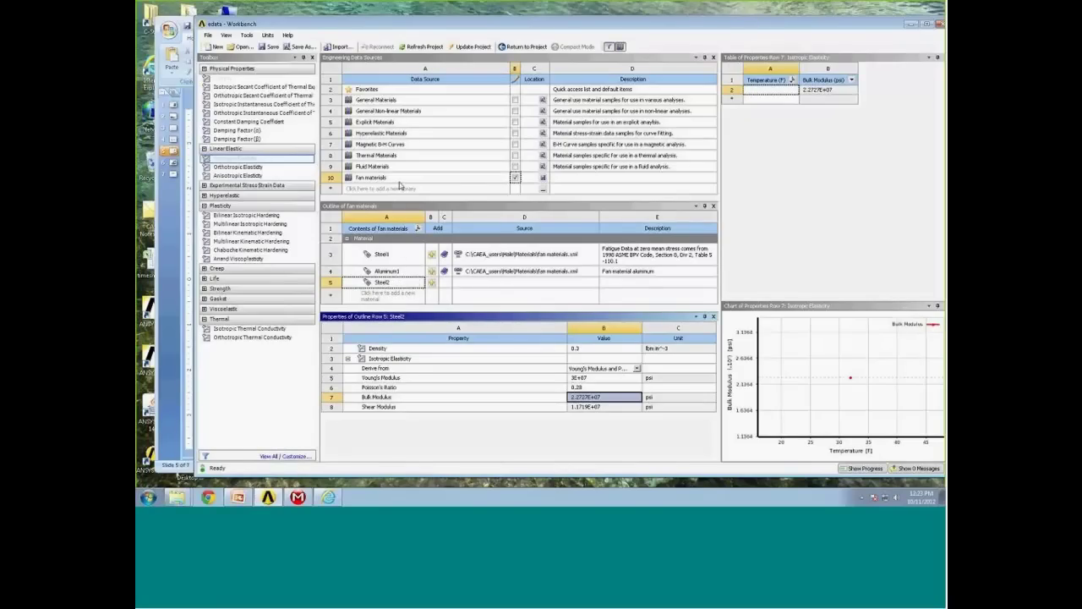
# Copy Titanium Alloy from the General Materials library into the fan materials library and show that library's contents.
pyautogui.click(357, 101)
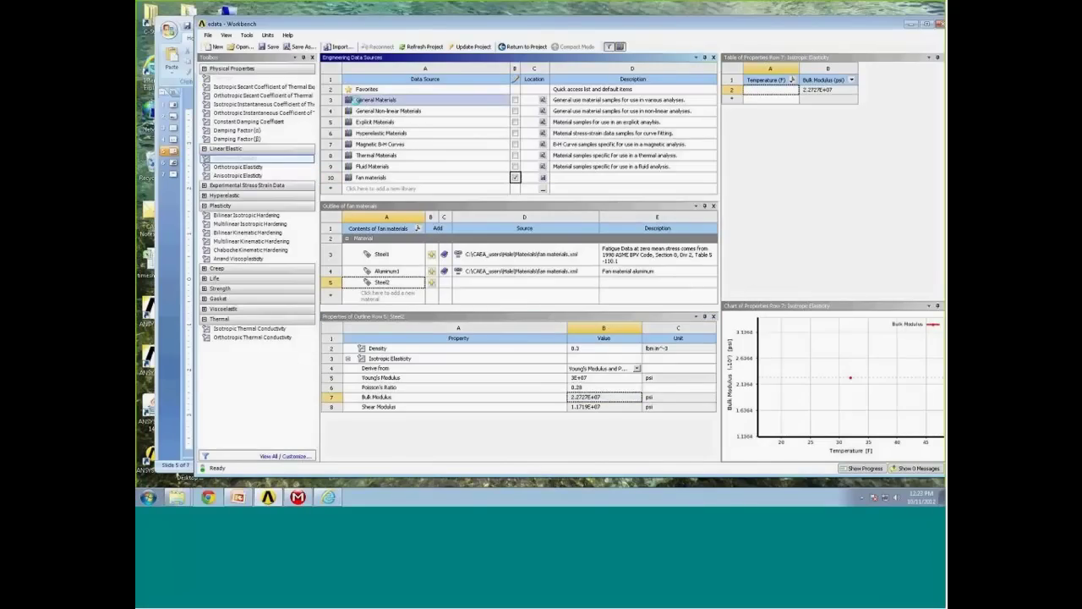
pyautogui.click(357, 100)
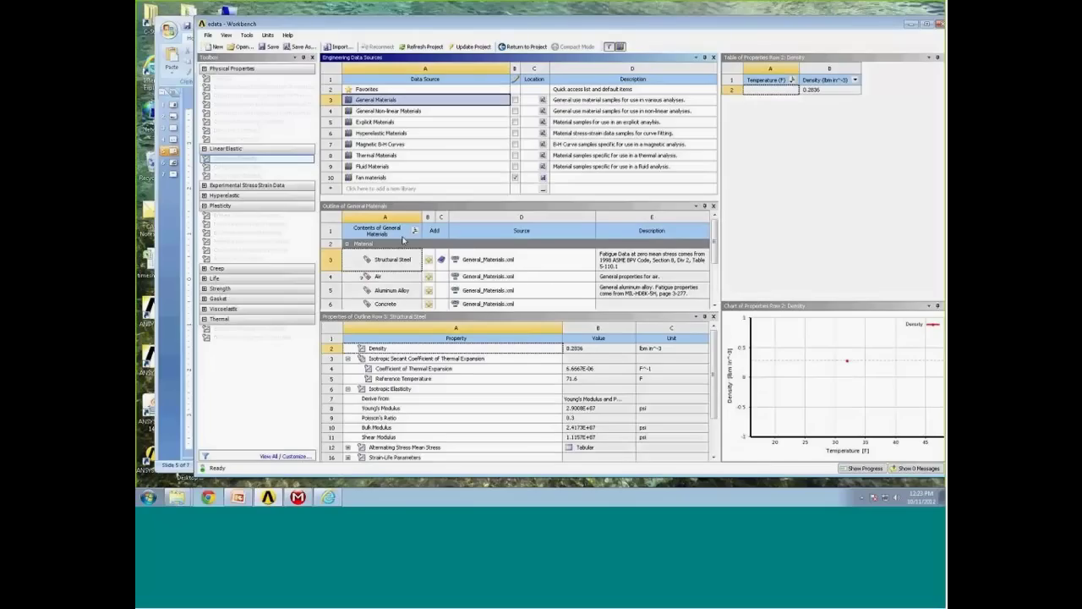
pyautogui.moveTo(714, 263); pyautogui.dragTo(716, 302)
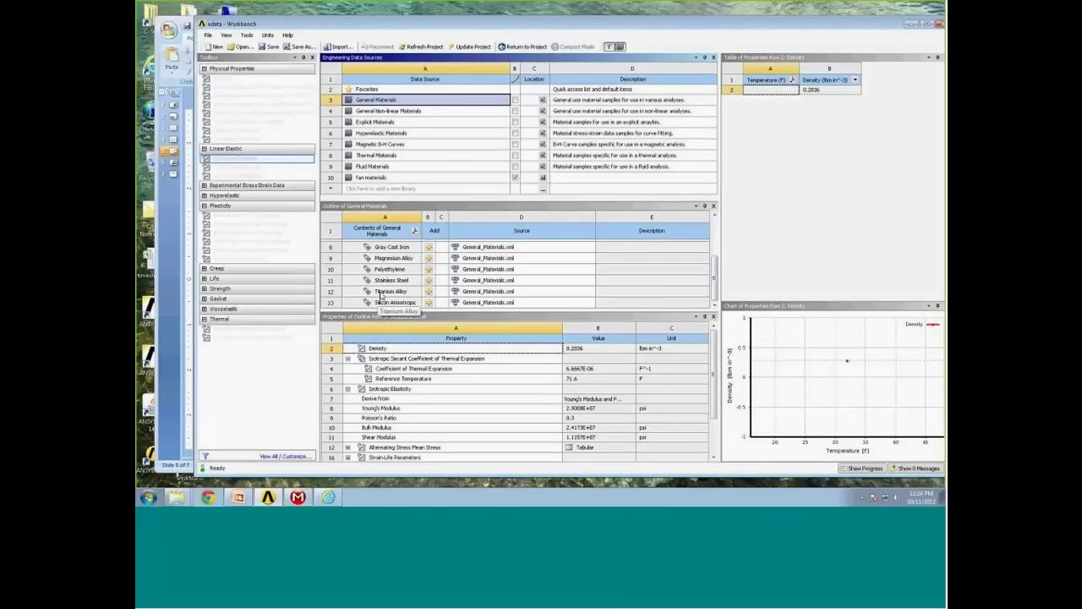
pyautogui.click(381, 292)
pyautogui.scroll(1, 381, 288)
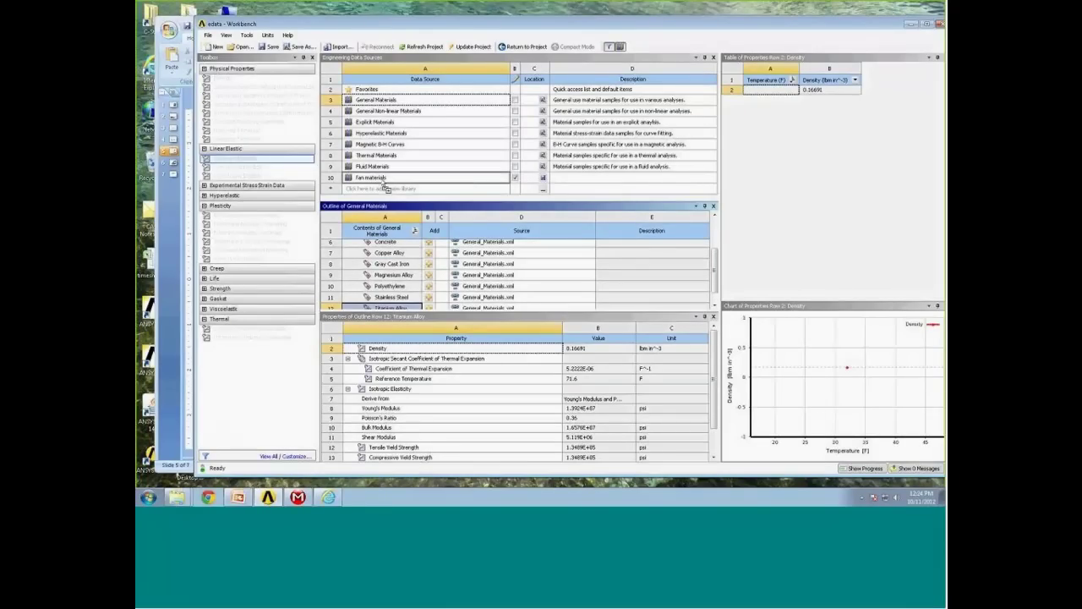
pyautogui.click(372, 177)
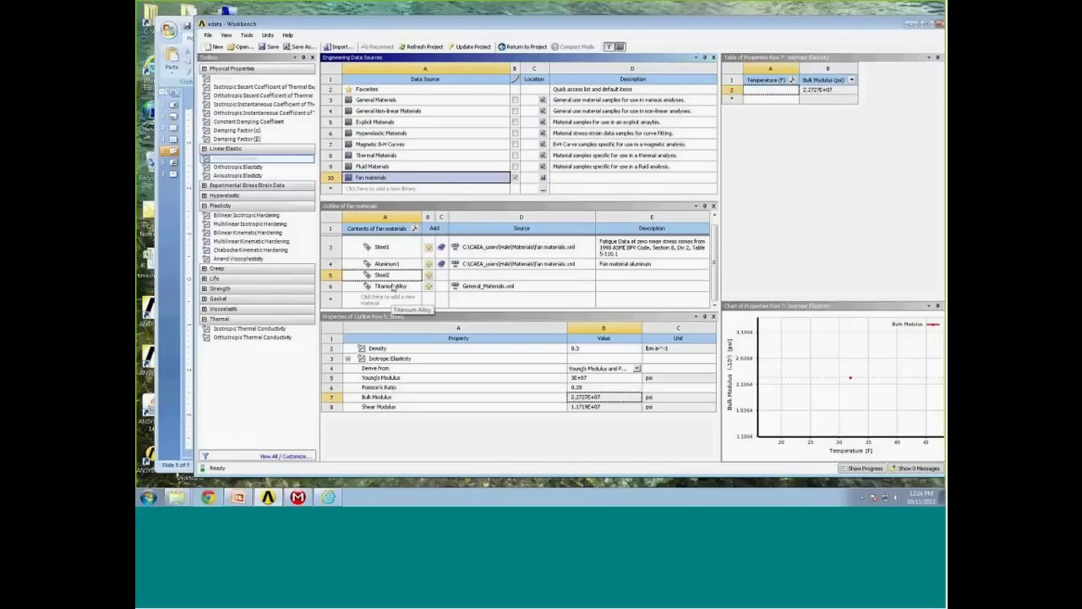
# Save the edited fan materials library to its fan materials.xml file.
pyautogui.click(516, 179)
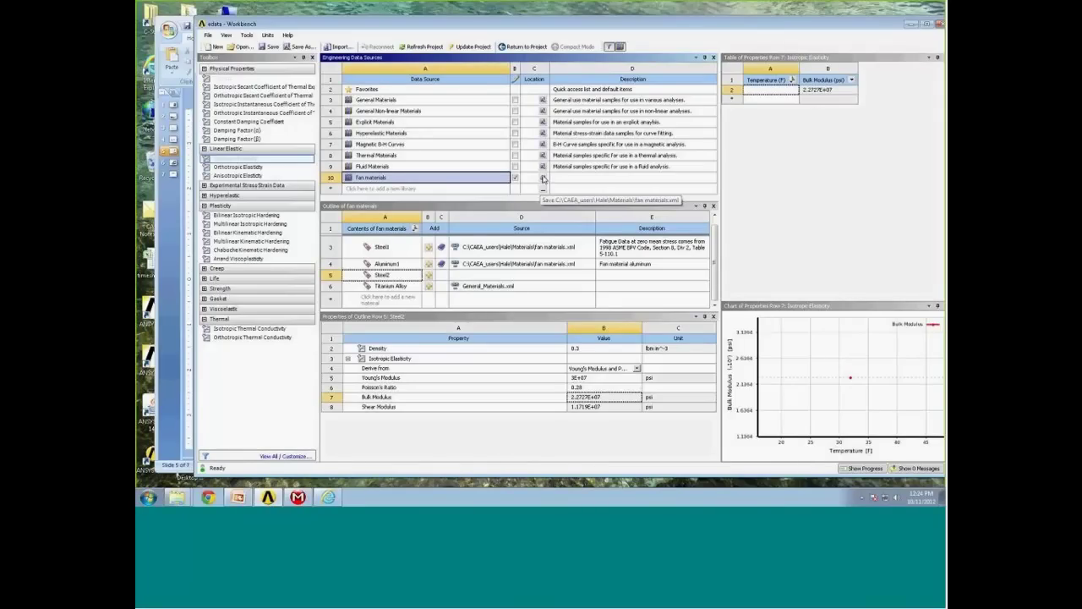
pyautogui.click(543, 180)
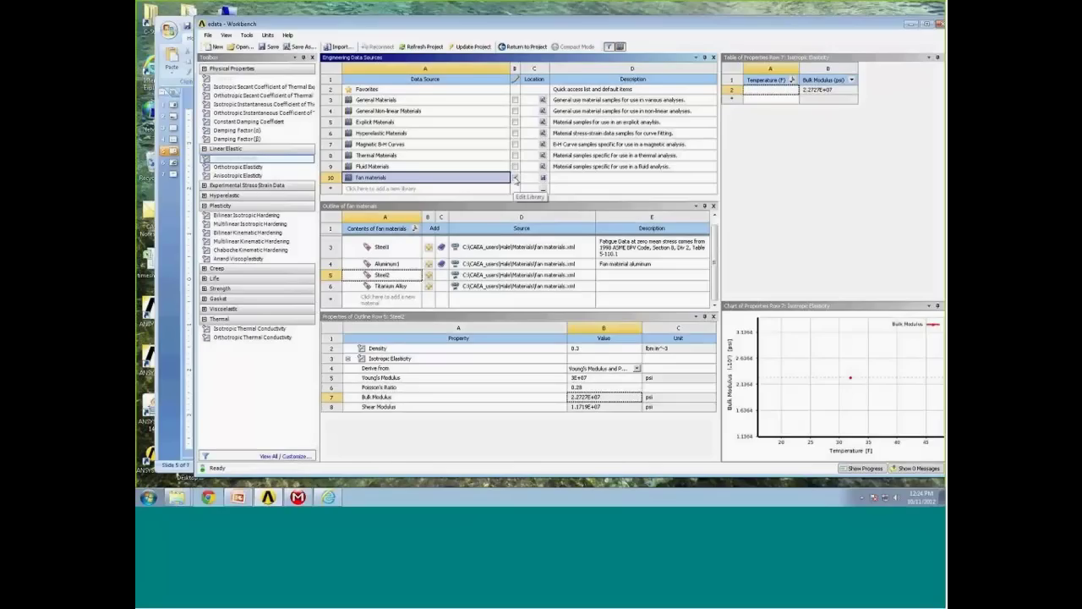
pyautogui.click(515, 179)
# Refresh Steel2 from its linked source file, accepting that unsaved changes are discarded.
pyautogui.rightClick(478, 280)
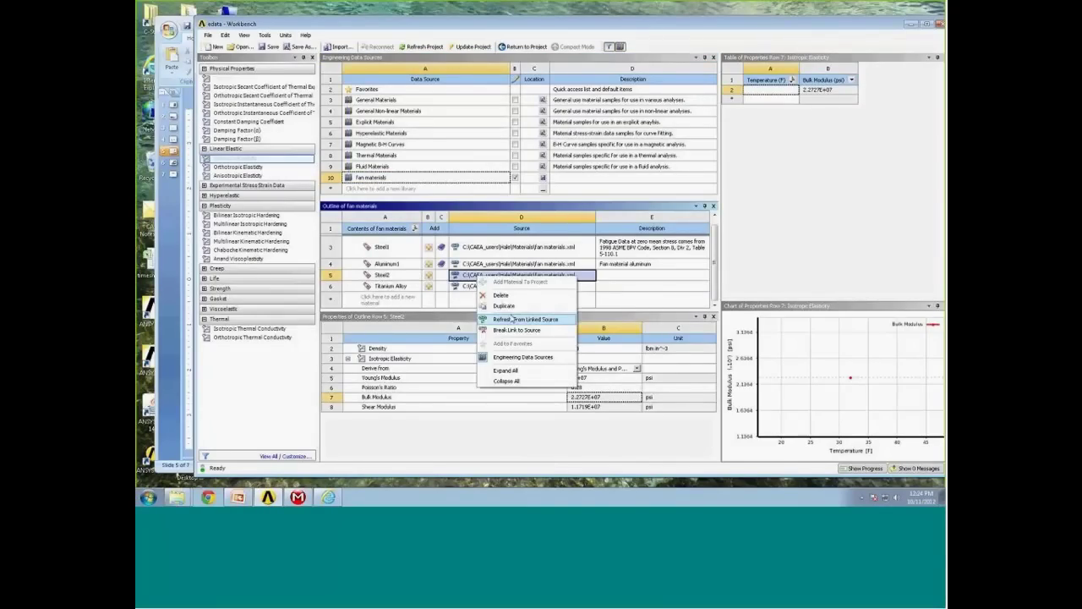
pyautogui.click(513, 322)
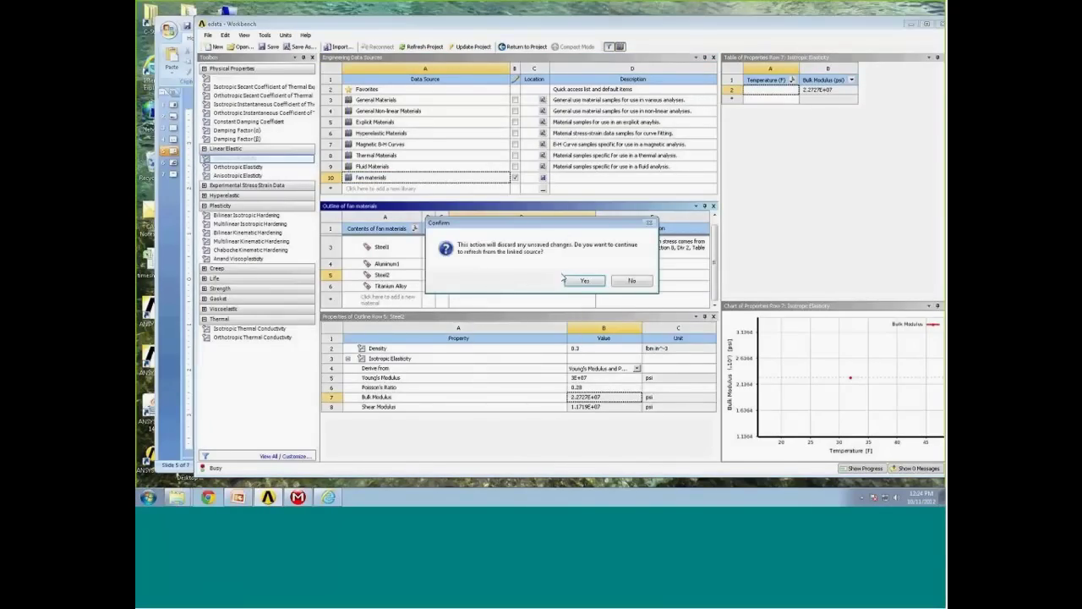
pyautogui.moveTo(557, 231); pyautogui.dragTo(560, 304)
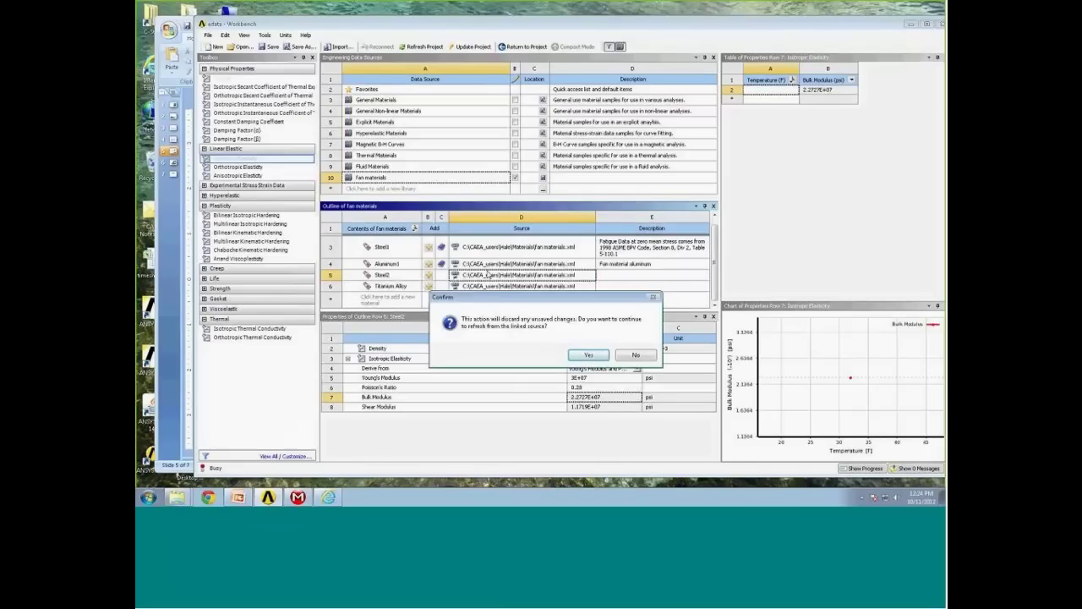
pyautogui.click(585, 355)
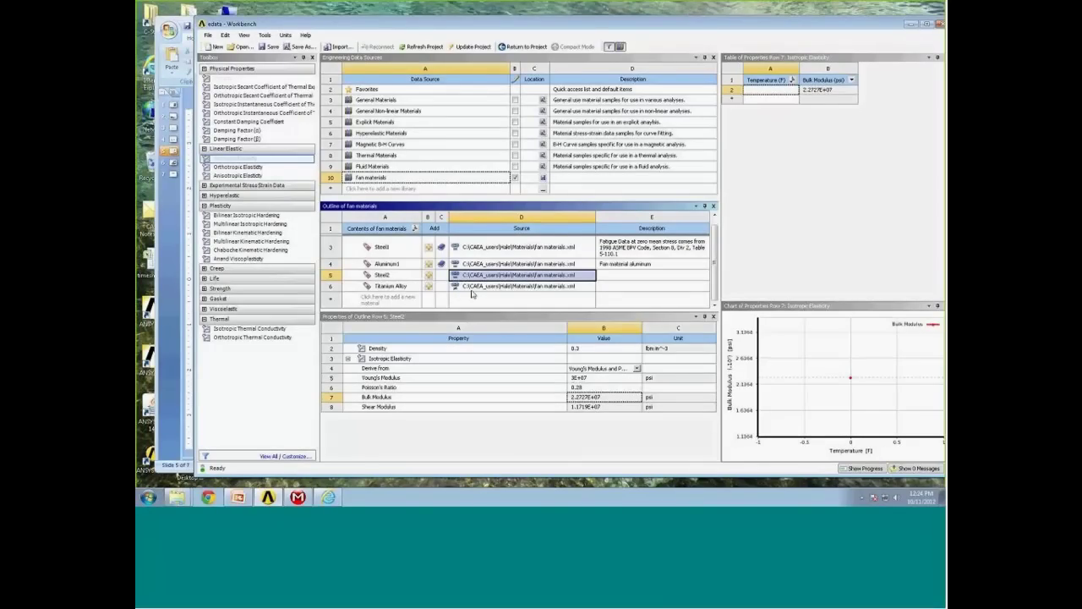
# Refresh Titanium Alloy from its linked source, accepting that unsaved changes are discarded.
pyautogui.click(472, 289)
pyautogui.rightClick(472, 291)
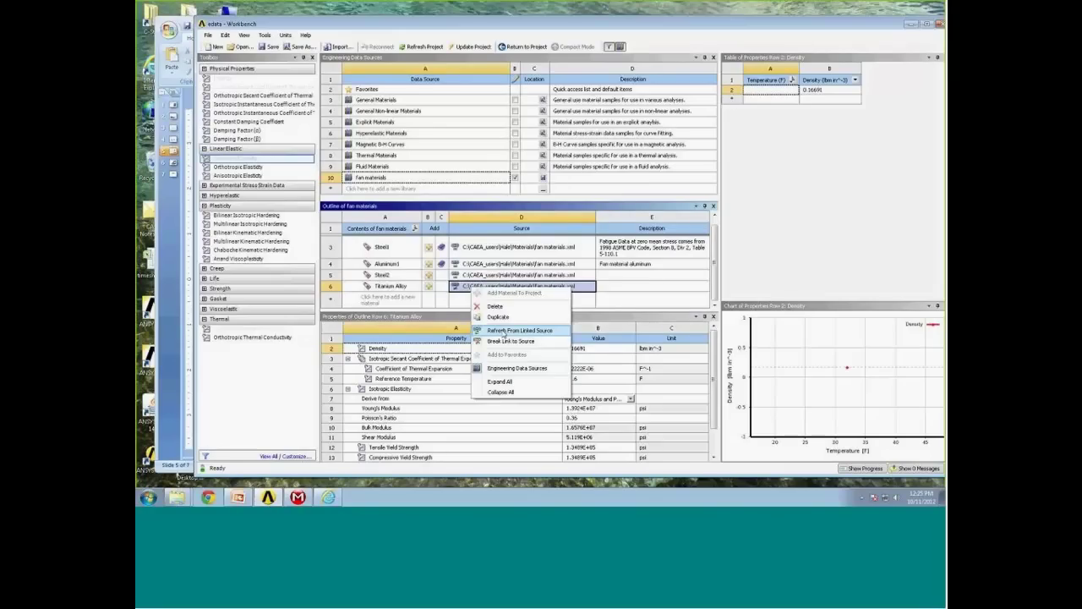
pyautogui.click(505, 334)
pyautogui.click(587, 284)
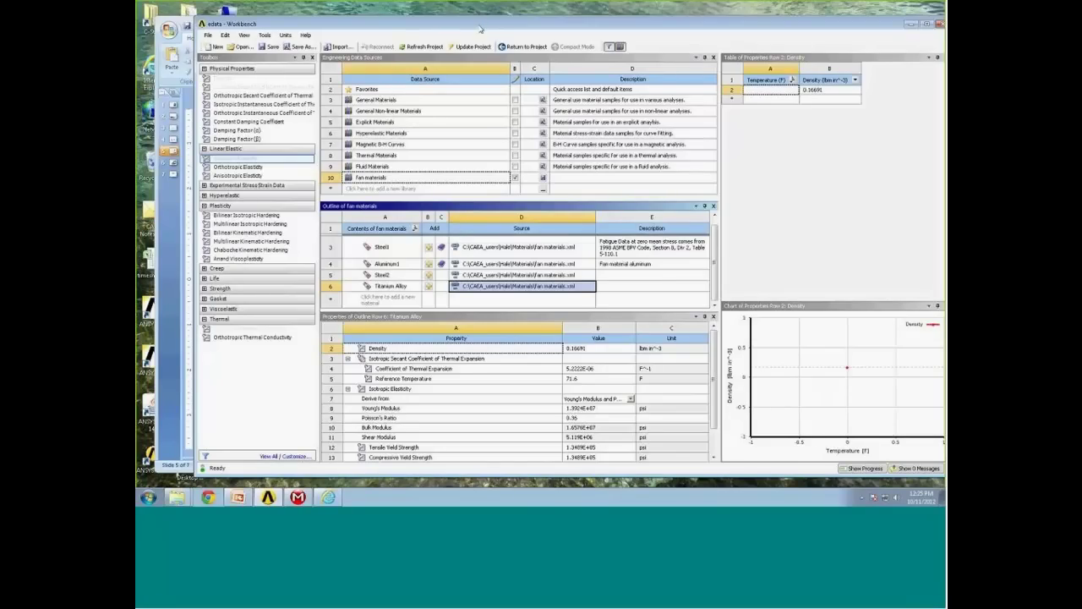
pyautogui.moveTo(466, 28); pyautogui.dragTo(453, 27)
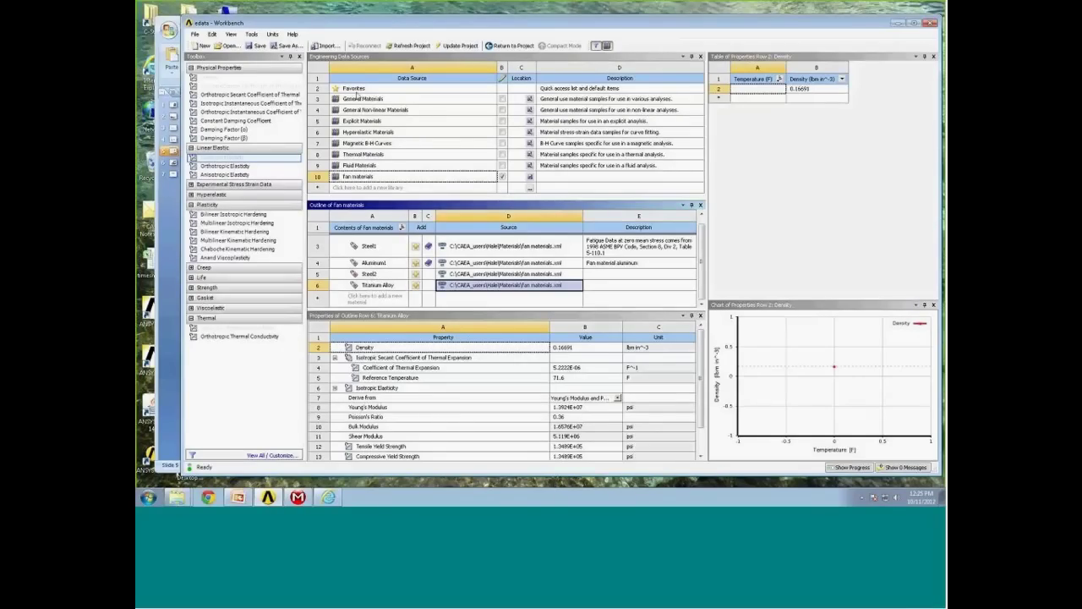
# End editing of the fan materials library and save its modifications.
pyautogui.click(362, 275)
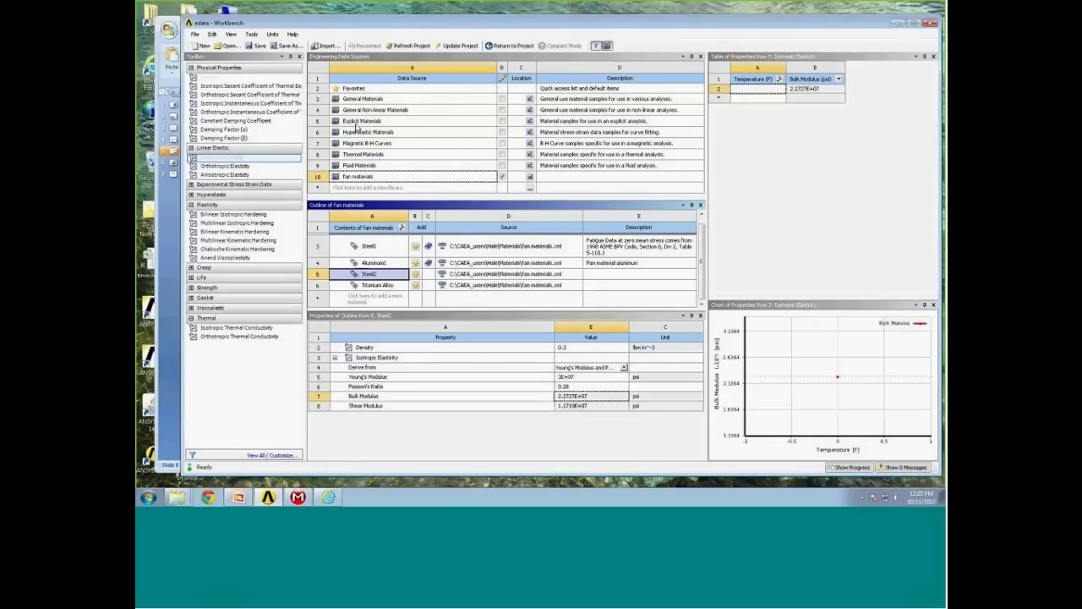
pyautogui.click(502, 177)
pyautogui.click(502, 176)
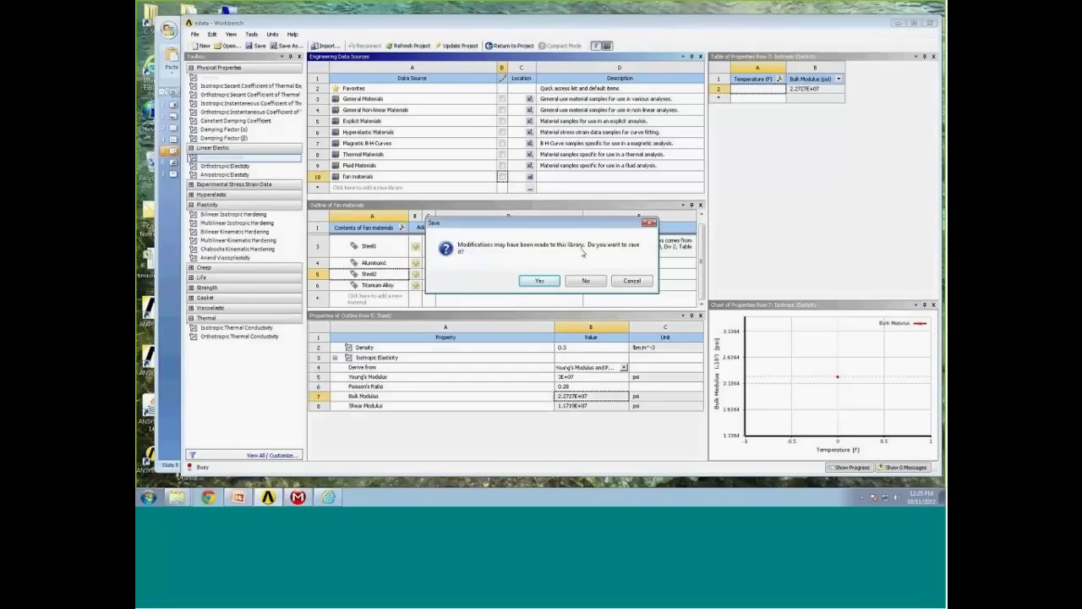
pyautogui.click(541, 281)
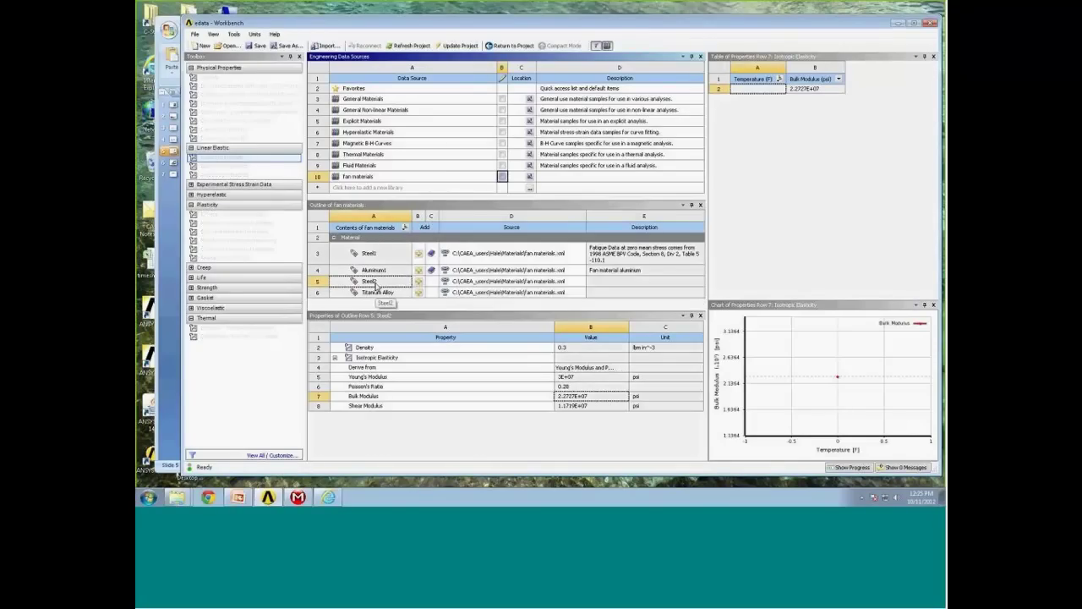
# Add Steel2 from the fan materials library to Favorites and show the Favorites contents.
pyautogui.click(376, 282)
pyautogui.moveTo(376, 282); pyautogui.dragTo(364, 91)
pyautogui.click(364, 91)
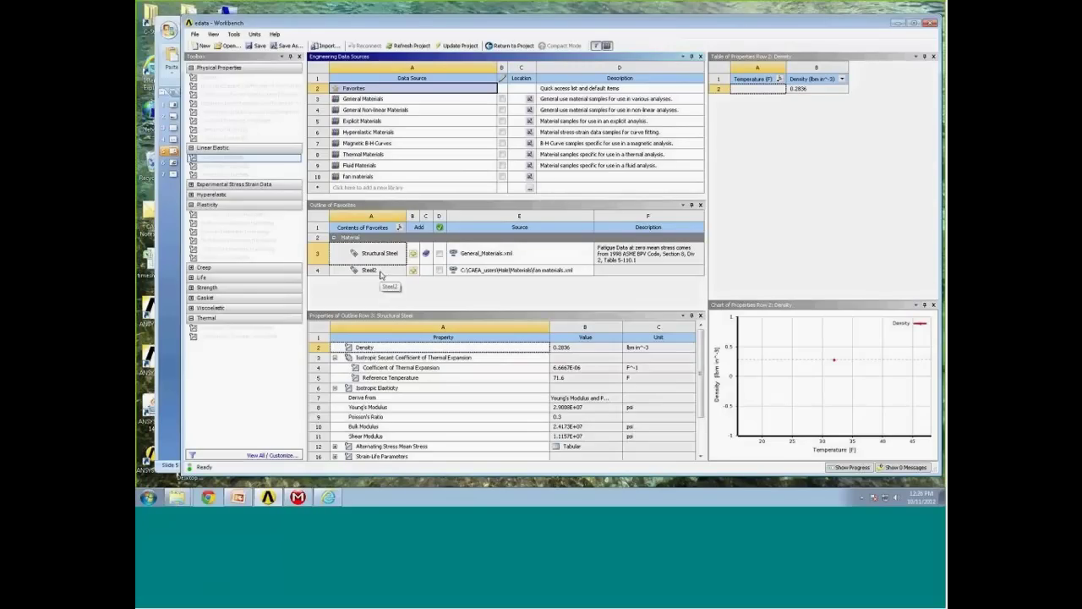
pyautogui.click(408, 203)
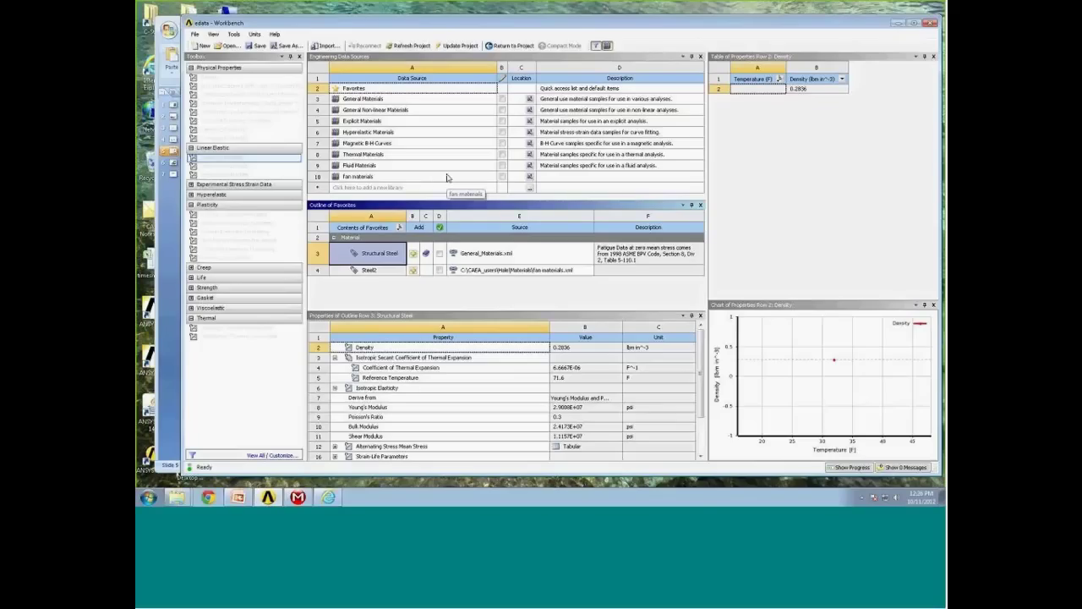
pyautogui.click(529, 190)
pyautogui.moveTo(288, 501)
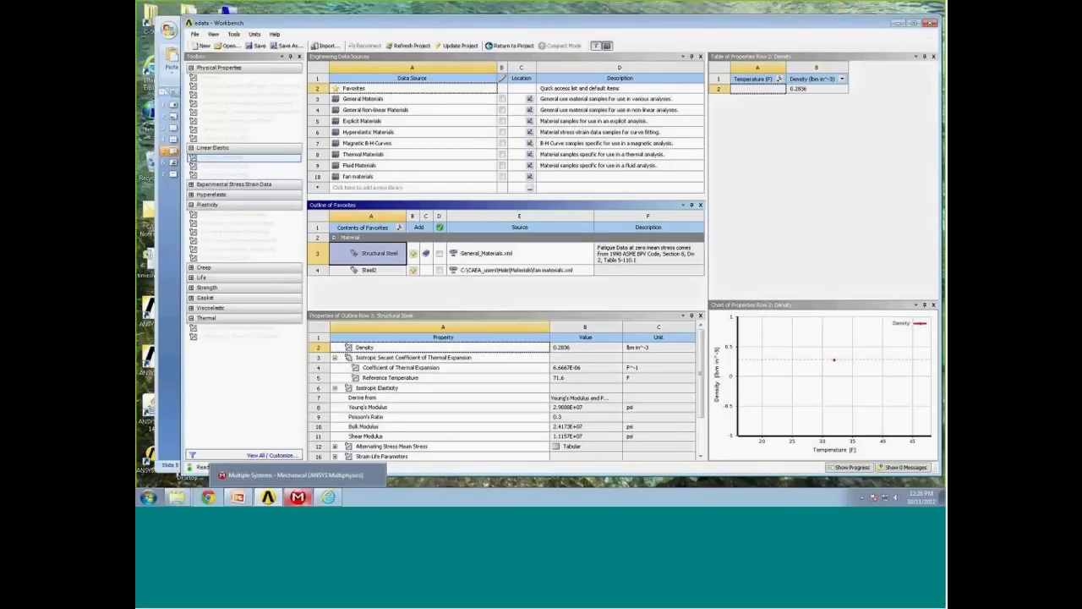
# Switch to the Mechanical window, expand the Geometry branch and show the Fan body's material assignment.
pyautogui.click(287, 475)
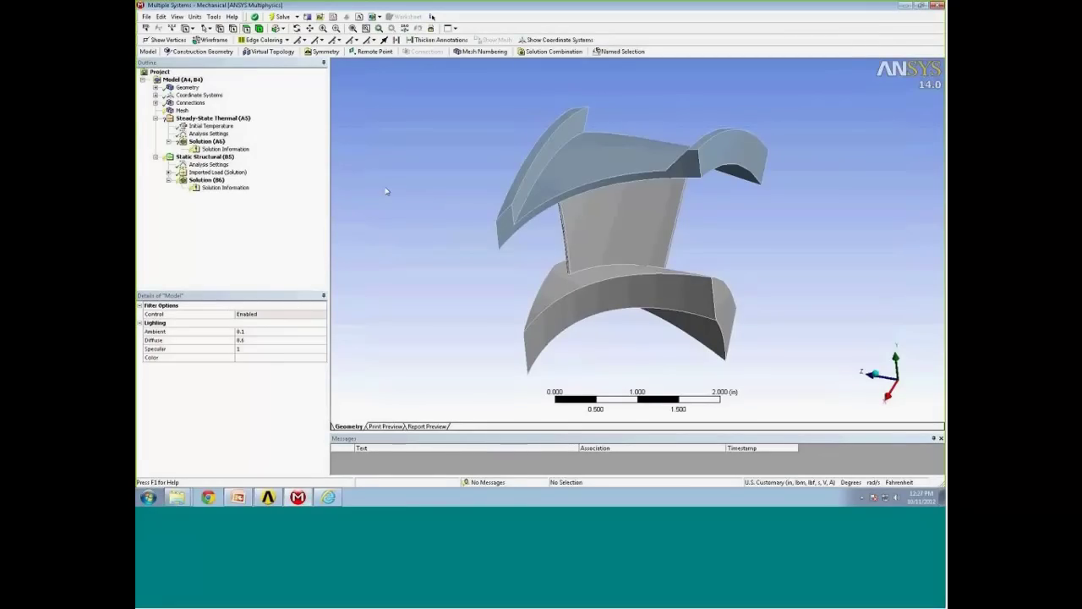
pyautogui.doubleClick(193, 90)
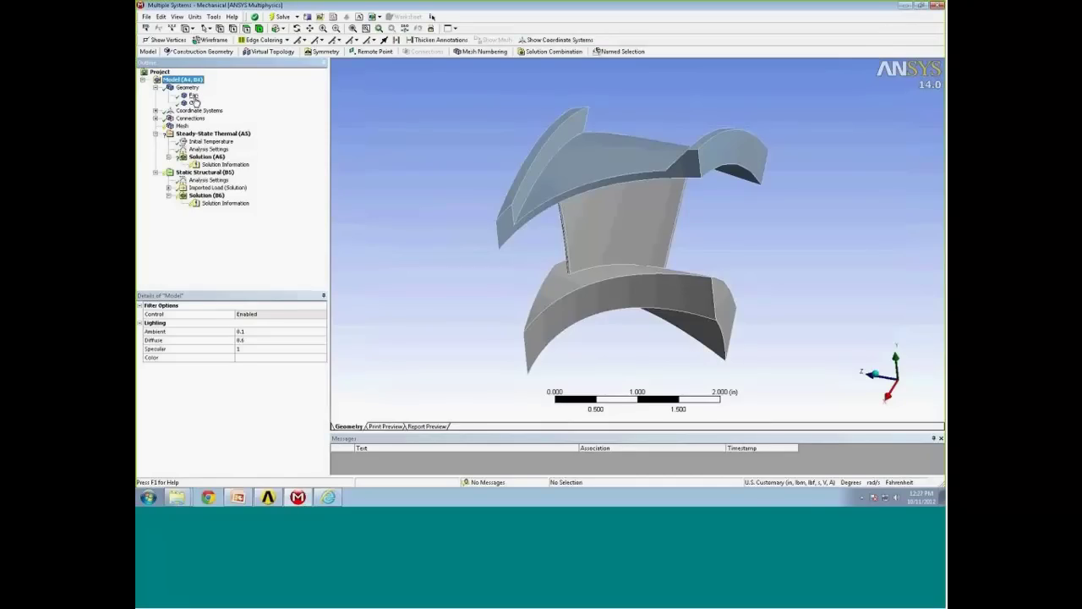
pyautogui.click(193, 96)
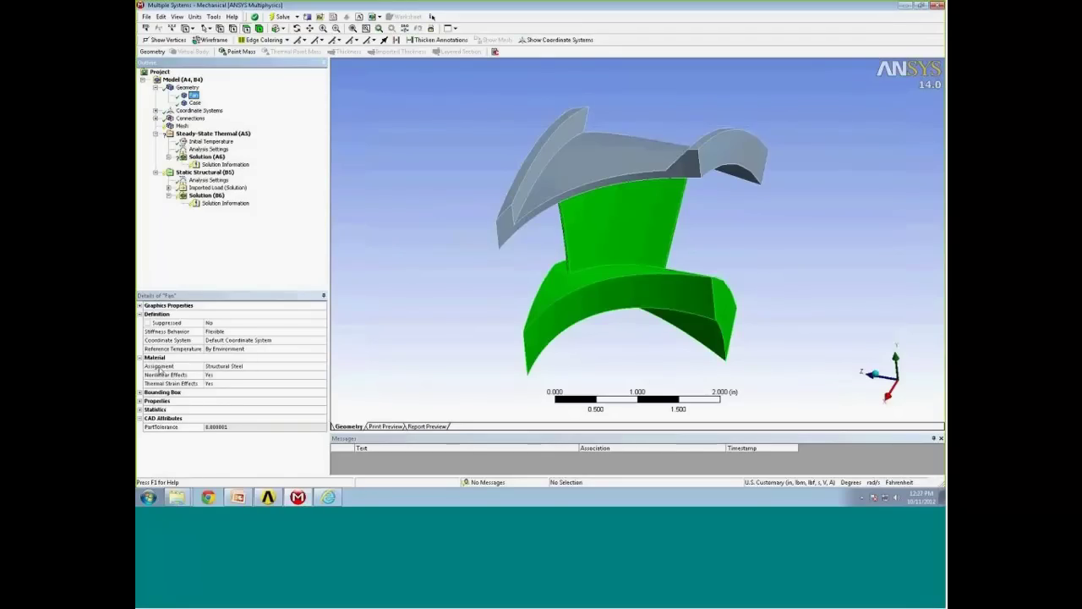
pyautogui.click(243, 368)
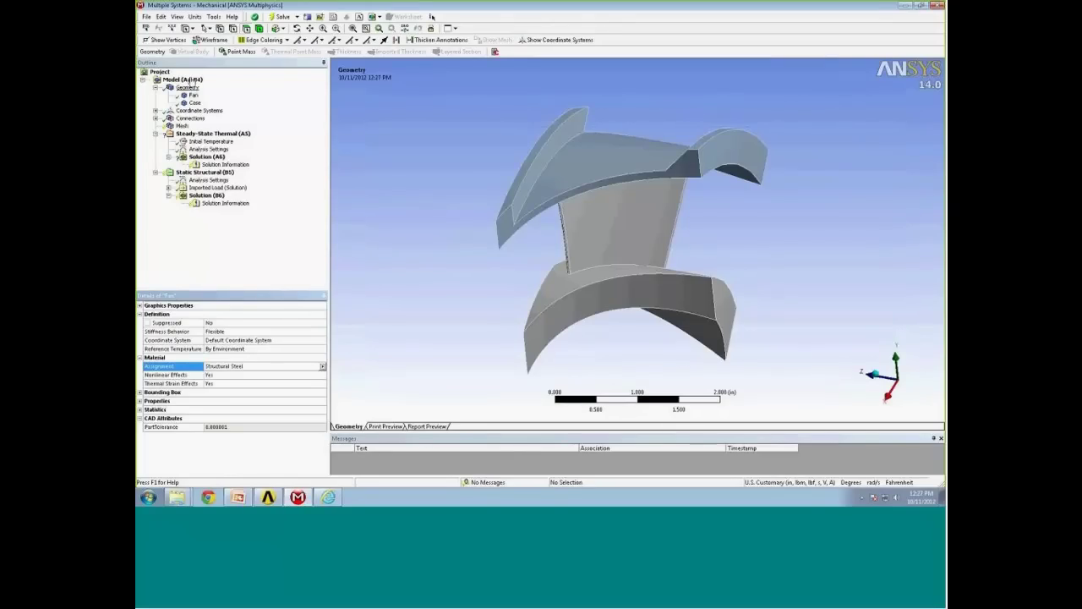
# Refresh the materials of the whole model so it takes over the current Engineering Data.
pyautogui.click(191, 80)
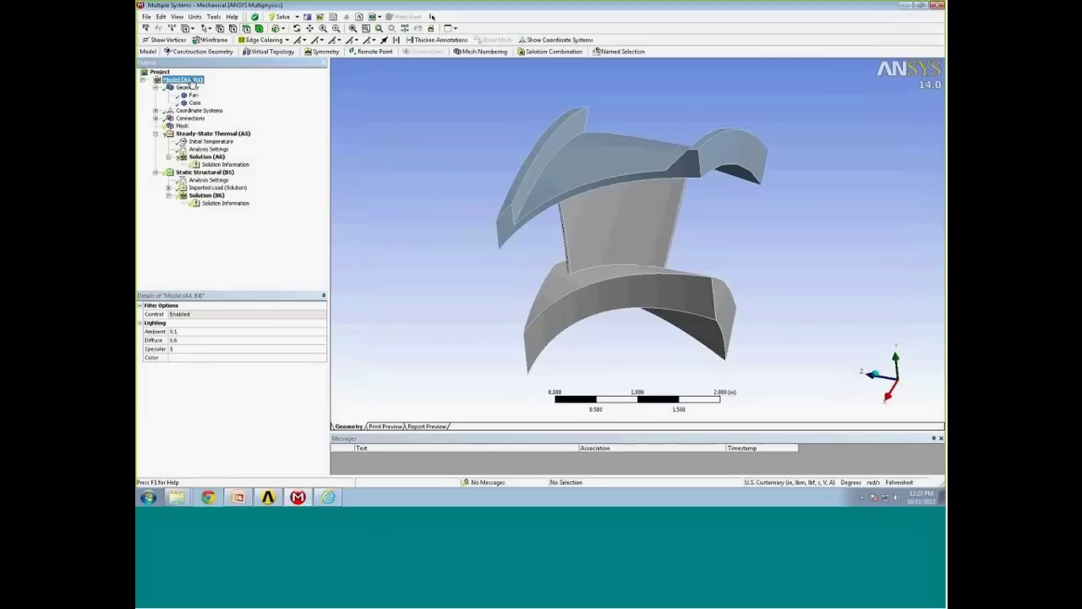
pyautogui.rightClick(194, 81)
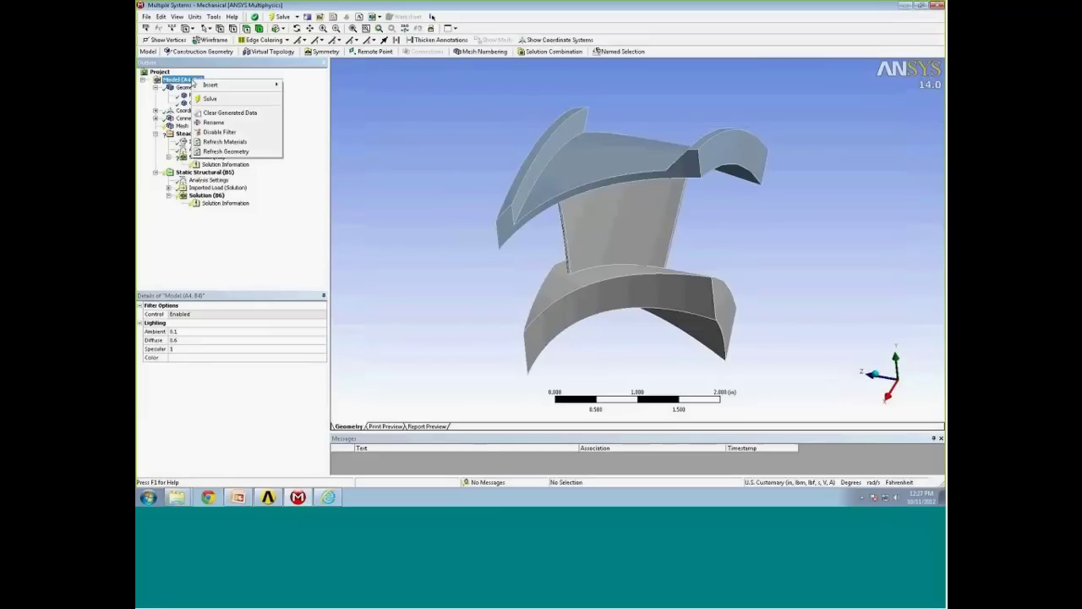
pyautogui.click(219, 143)
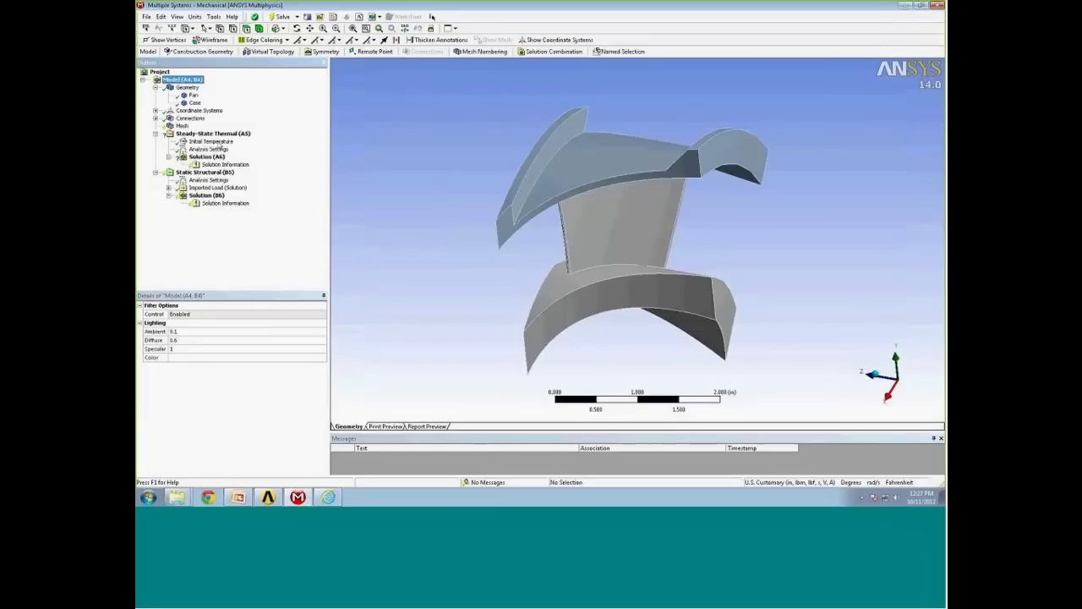
# Assign the material Aluminum1 to the Fan body.
pyautogui.click(193, 96)
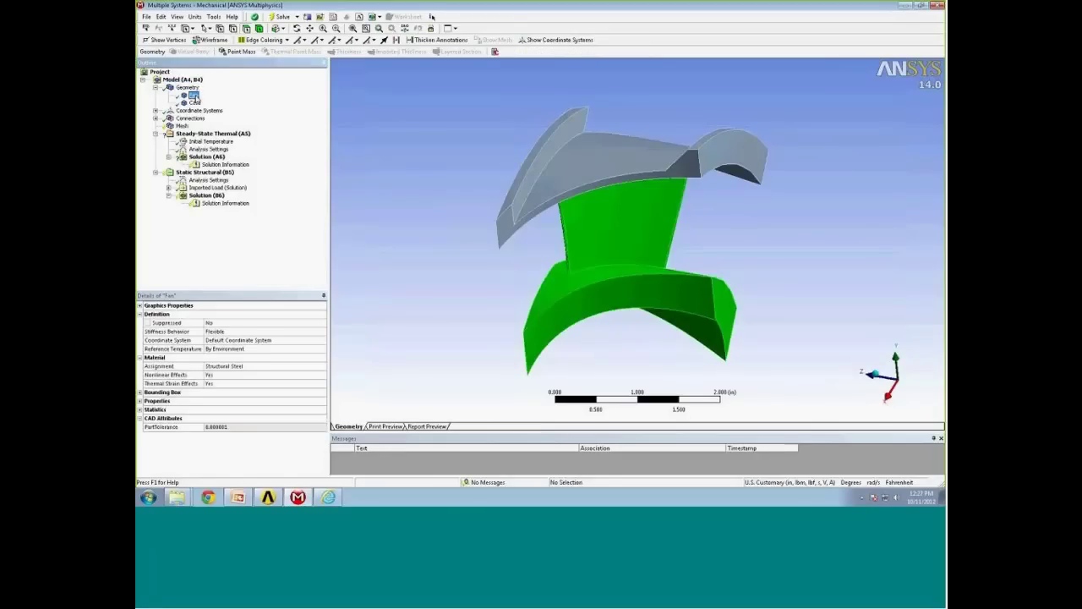
pyautogui.click(257, 368)
pyautogui.click(323, 366)
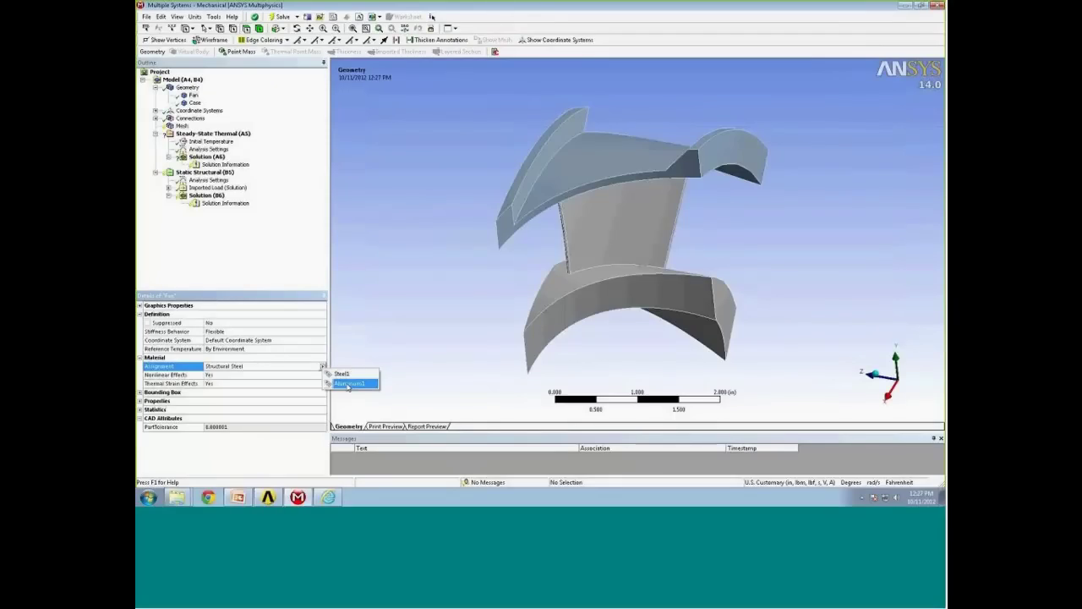
pyautogui.click(348, 384)
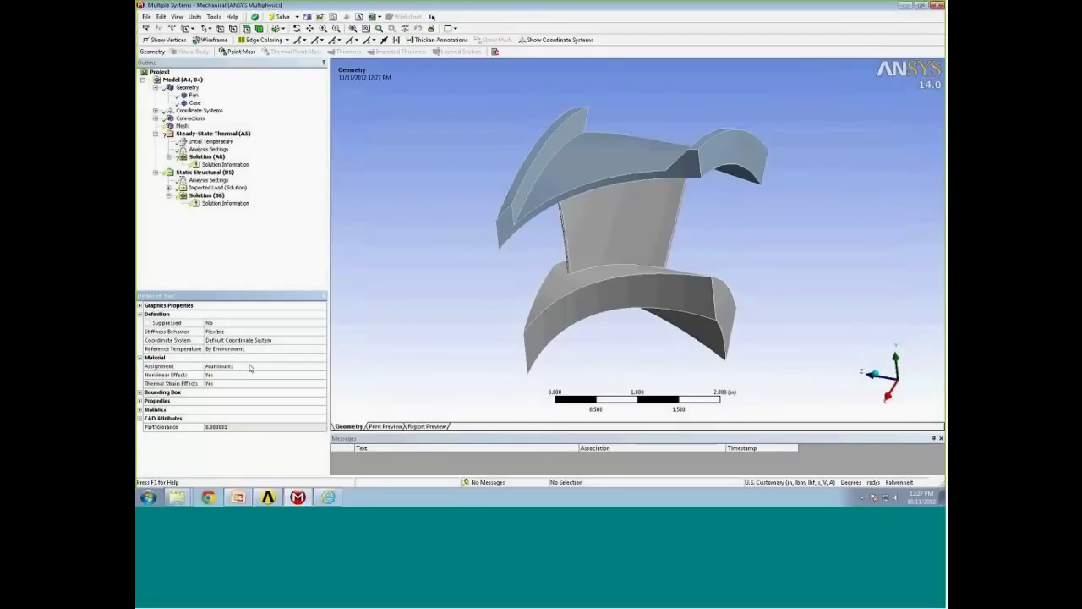
# Assign the material Steel1 to the Case body.
pyautogui.click(193, 103)
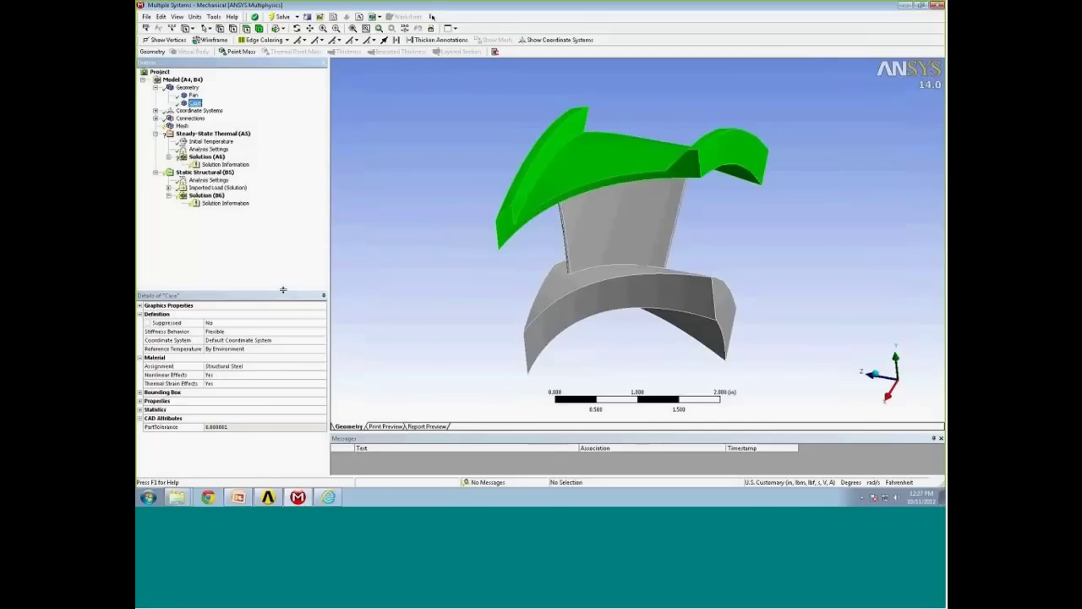
pyautogui.click(268, 368)
pyautogui.click(323, 366)
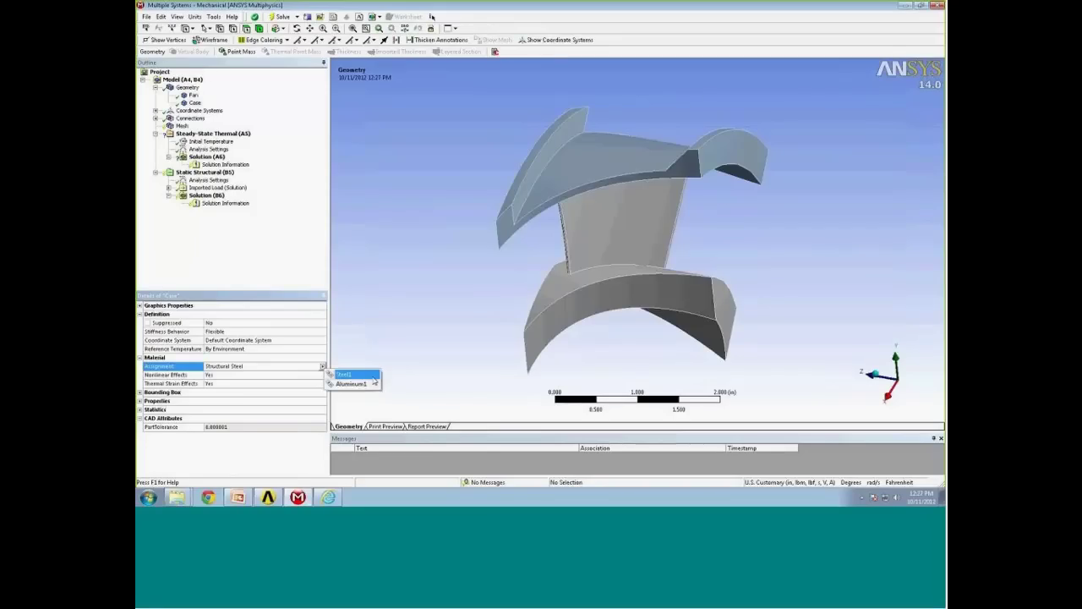
pyautogui.click(351, 374)
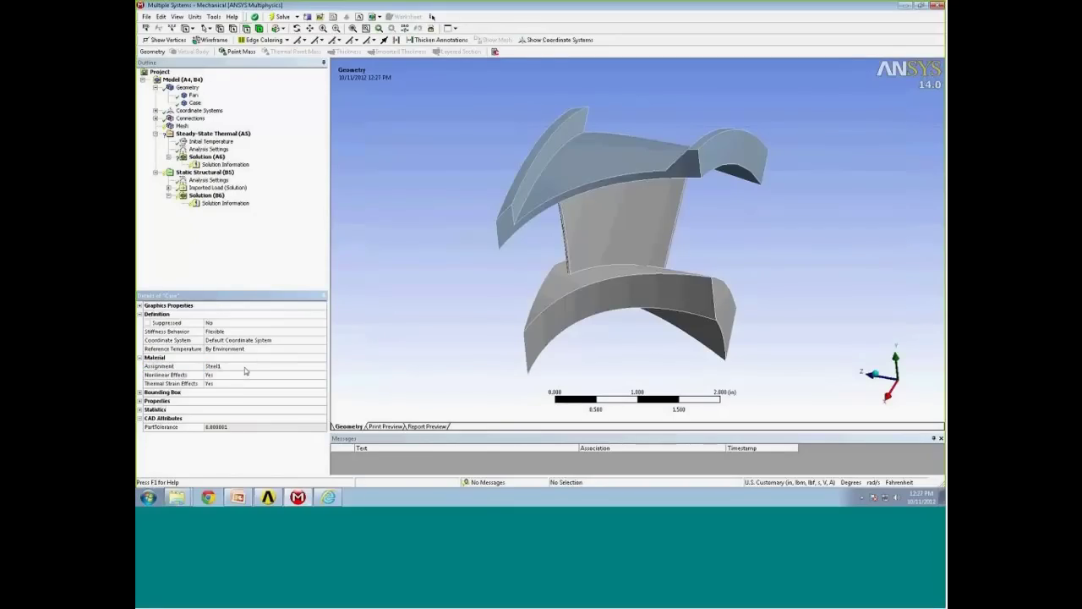
# Set the geometry's display style to Material and rotate the model slightly to view both bodies.
pyautogui.click(188, 88)
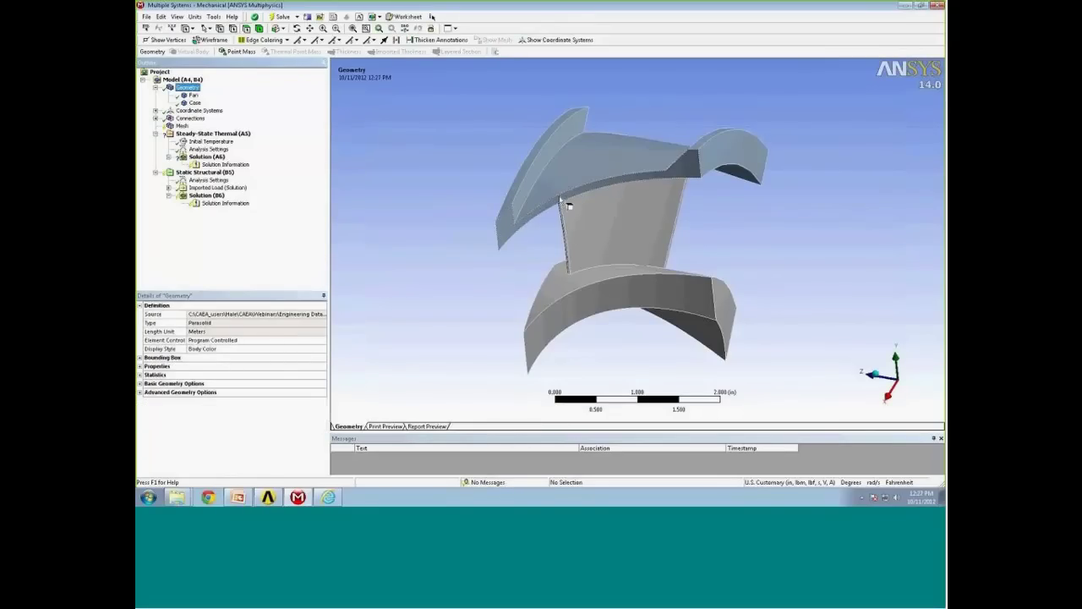
pyautogui.click(230, 350)
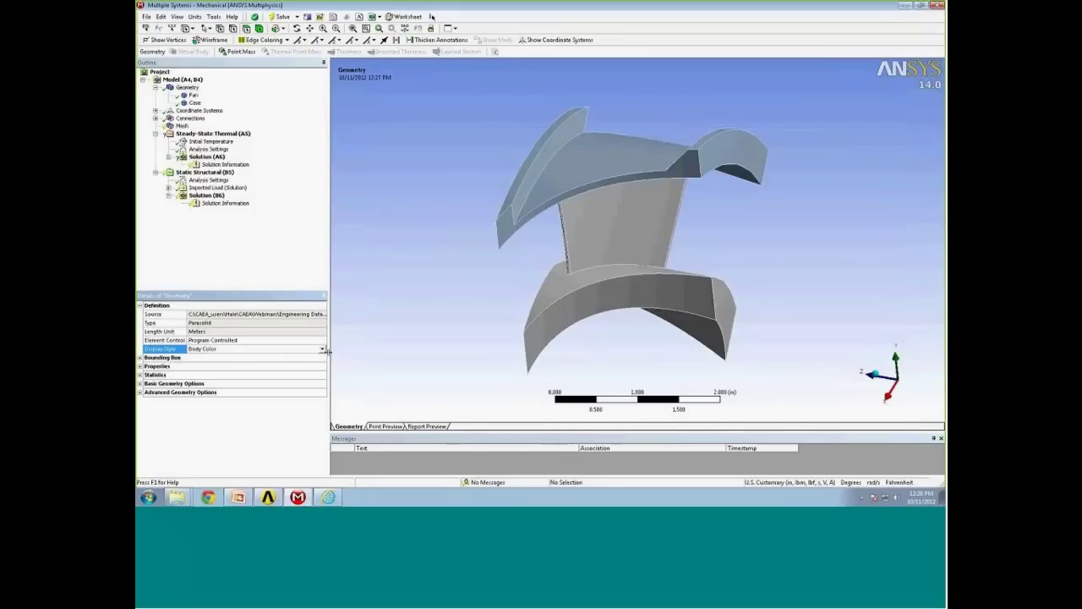
pyautogui.click(322, 350)
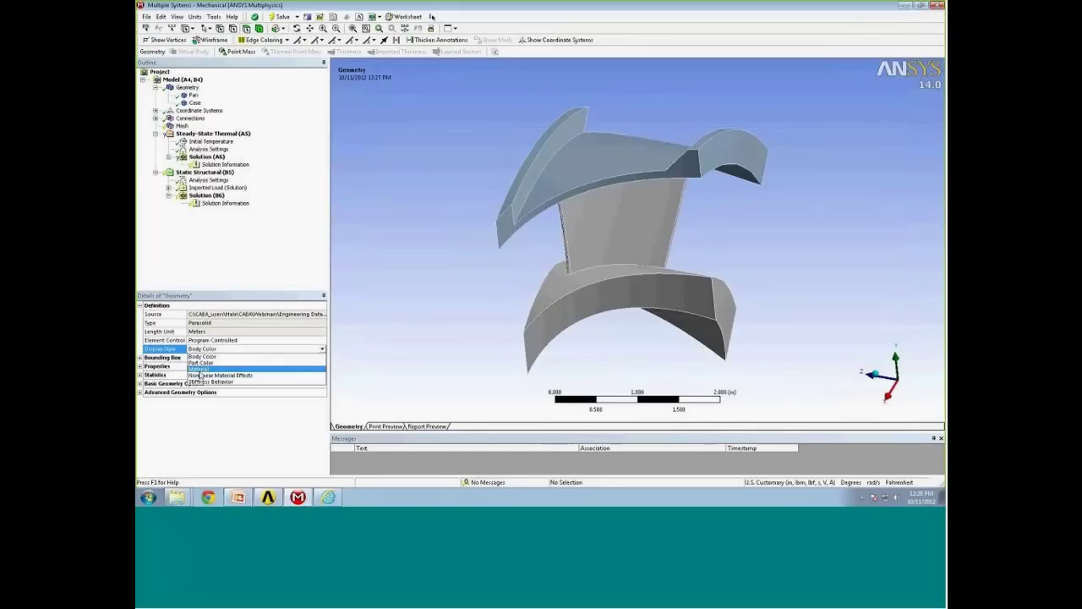
pyautogui.click(199, 370)
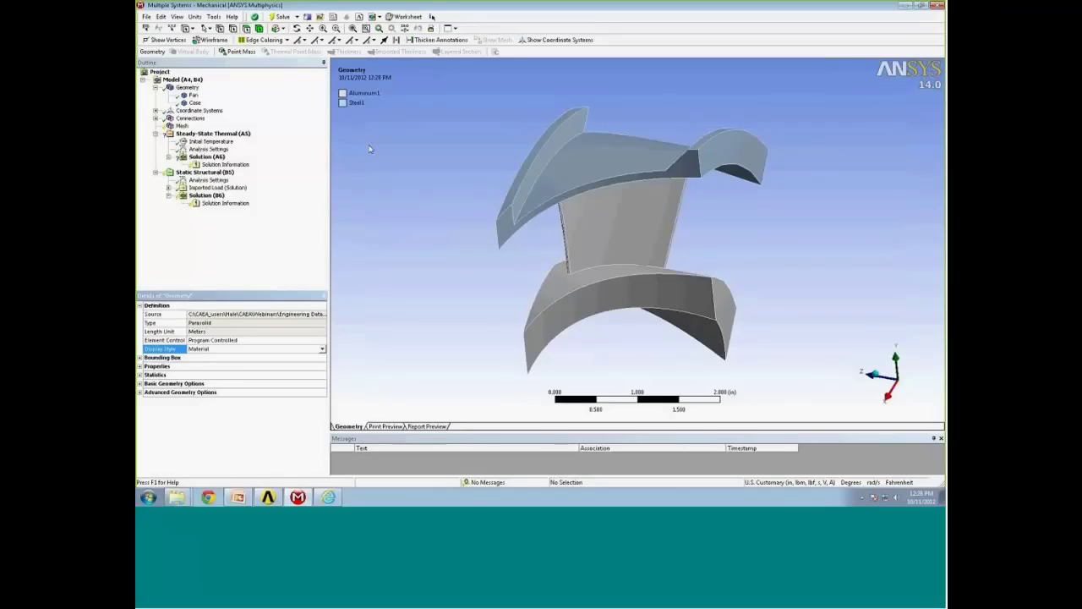
pyautogui.moveTo(380, 163)
pyautogui.mouseDown()
pyautogui.moveTo(411, 149)
pyautogui.moveTo(383, 158)
pyautogui.mouseUp()
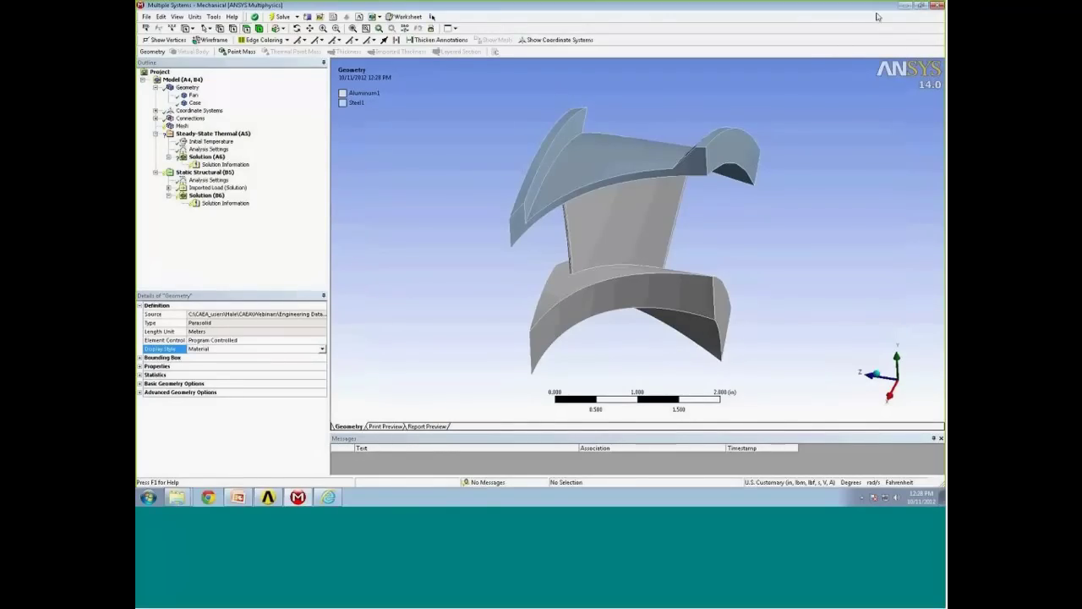
# Return to Workbench and switch the physics, analysis and solver filter off and on to compare the offered material property categories.
pyautogui.click(911, 7)
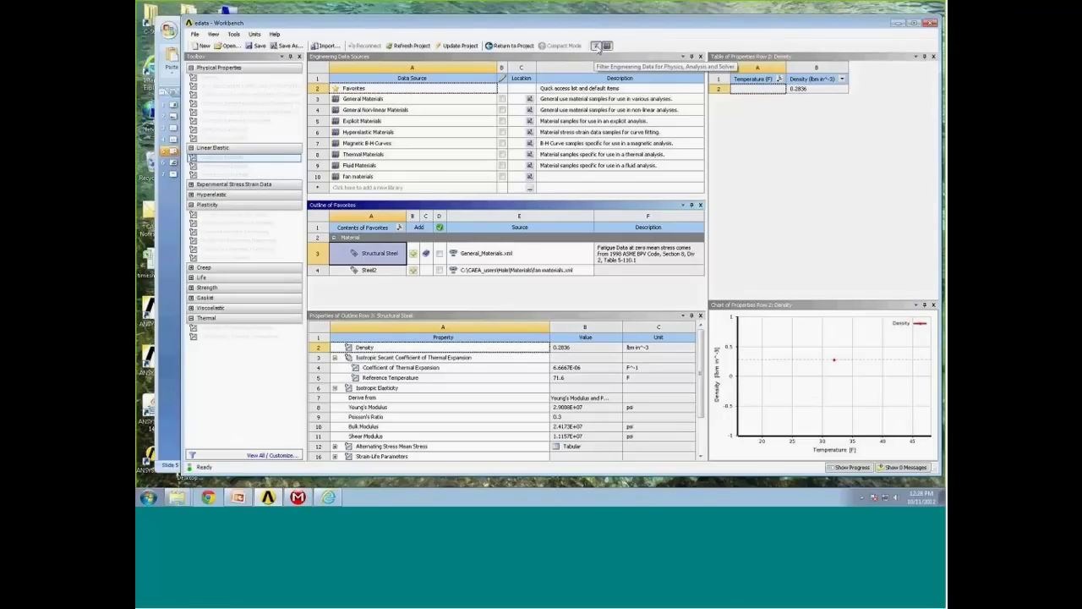
pyautogui.click(595, 47)
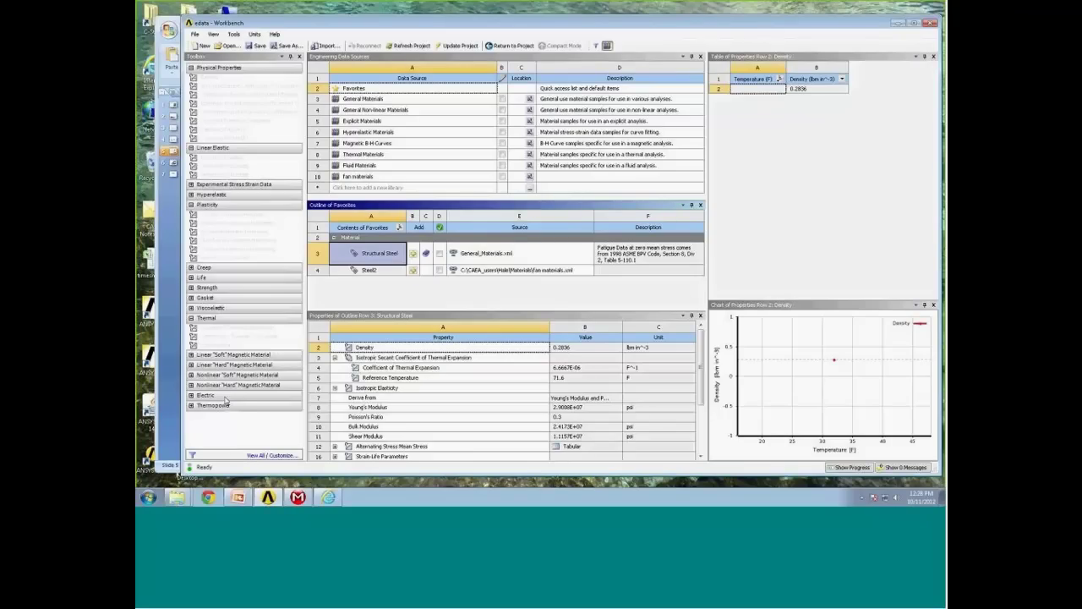
pyautogui.click(596, 46)
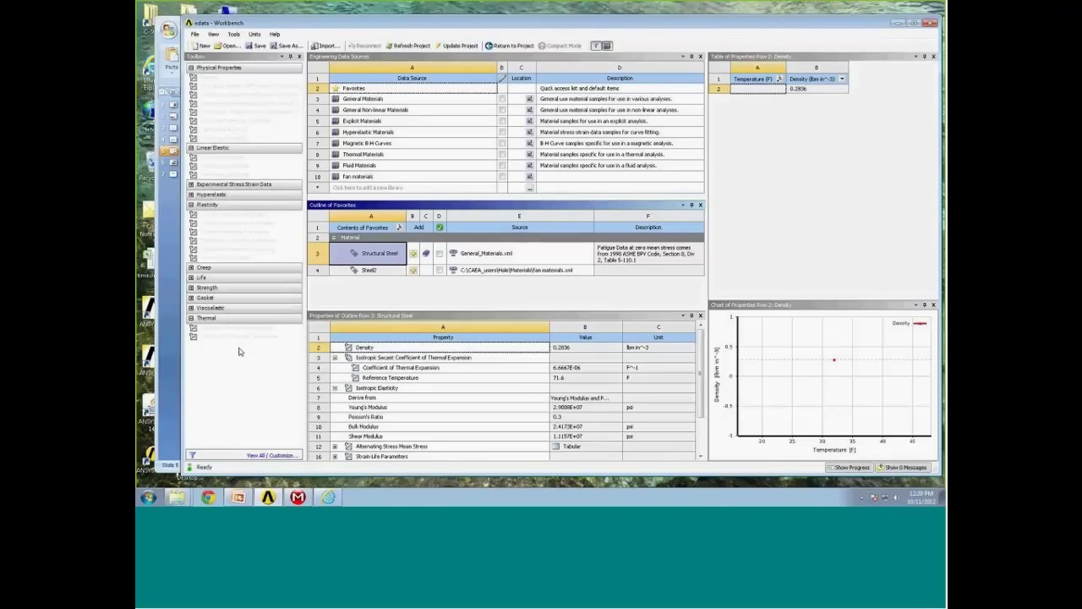
pyautogui.click(595, 46)
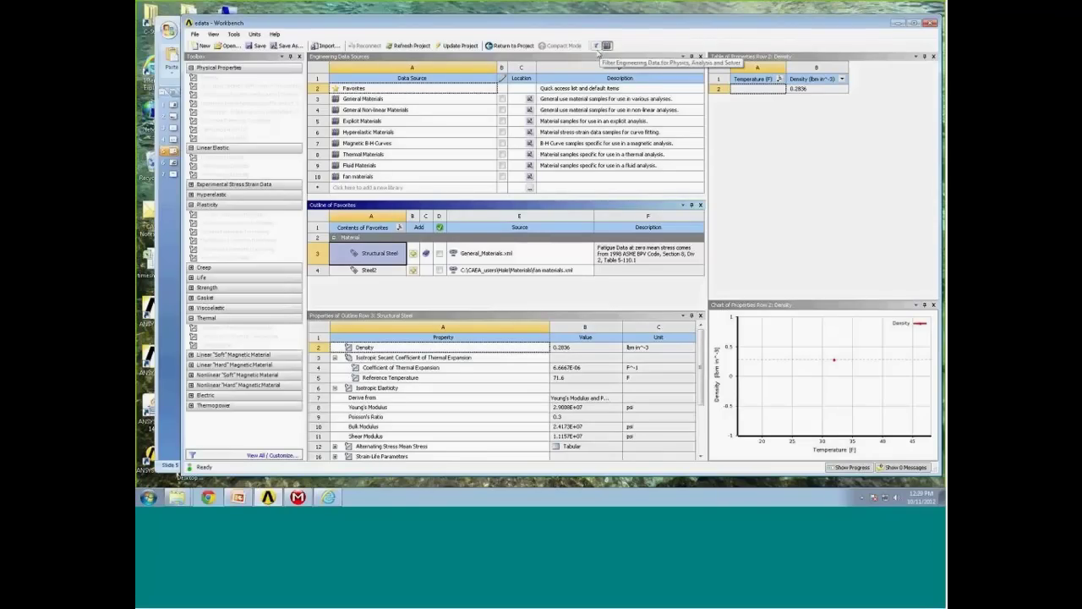
pyautogui.click(596, 46)
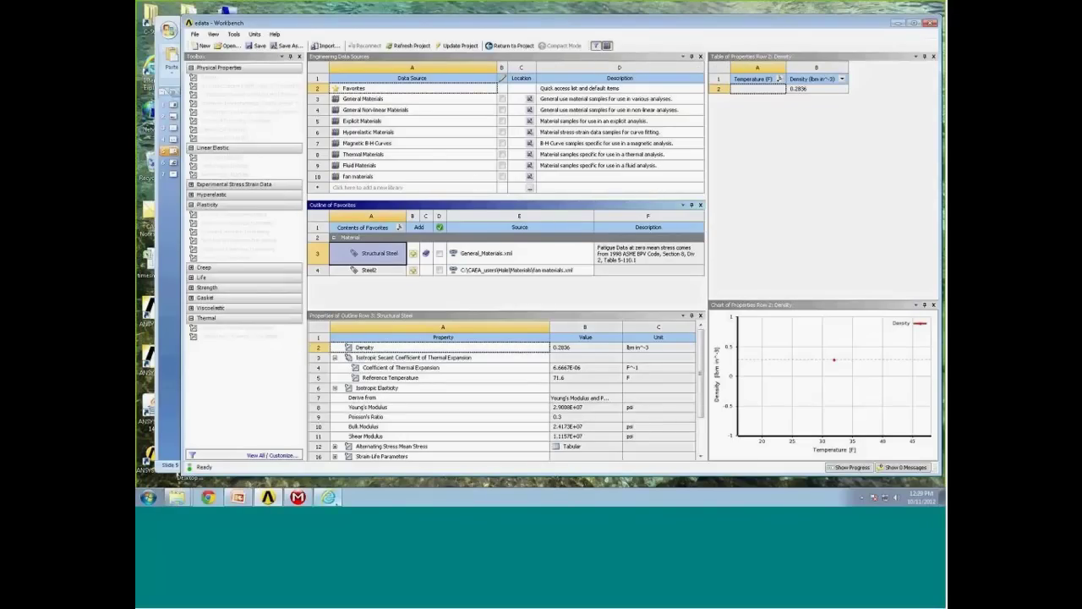
# Switch to the PowerPoint presentation and start the slide show at the Material Properties slide about CAD material import.
pyautogui.moveTo(332, 498)
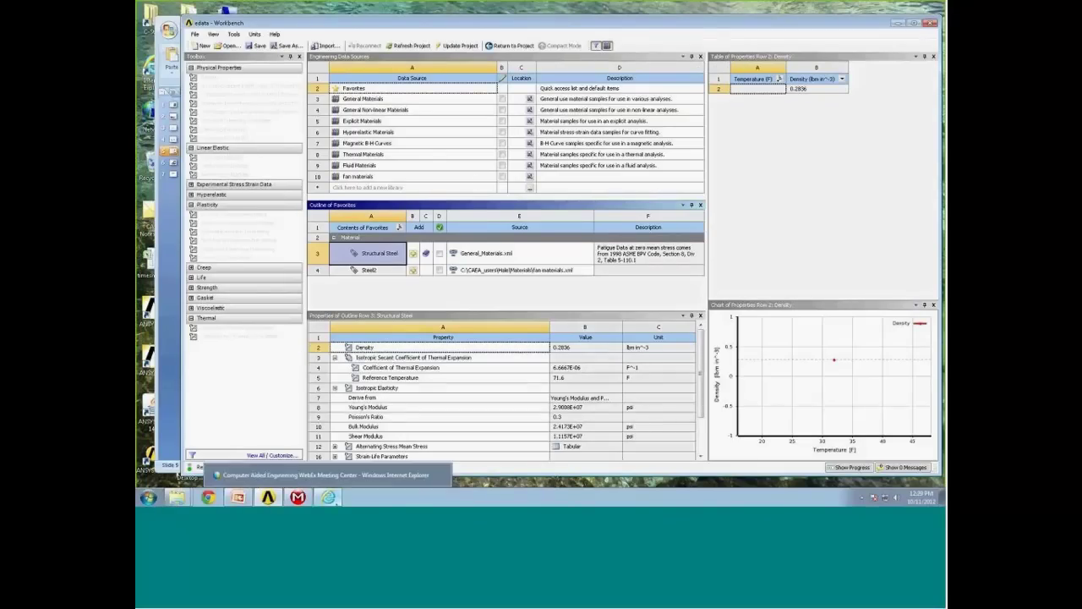
pyautogui.click(243, 497)
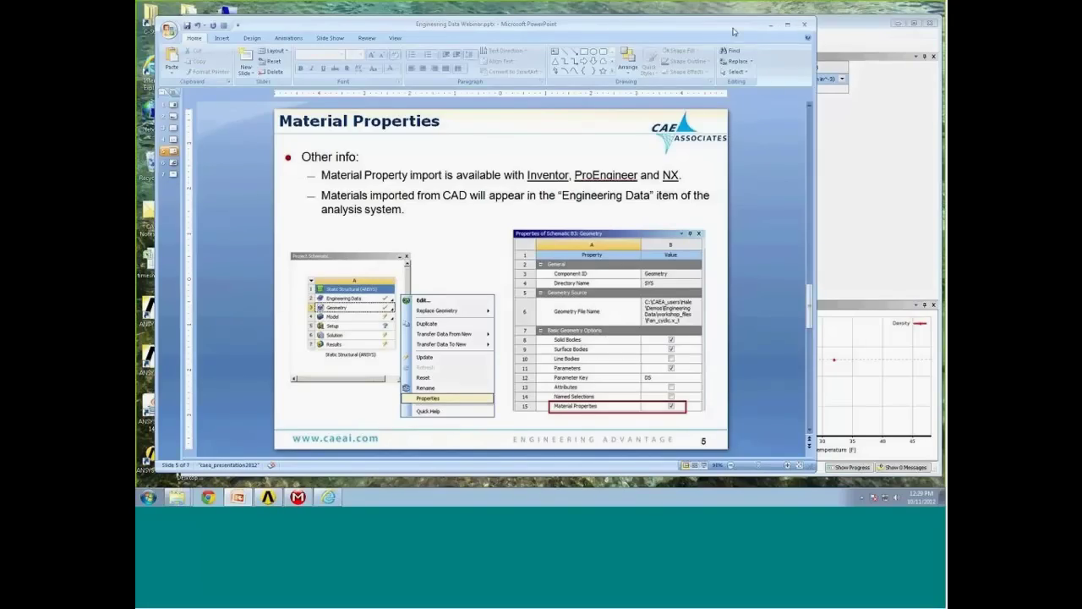
pyautogui.click(704, 465)
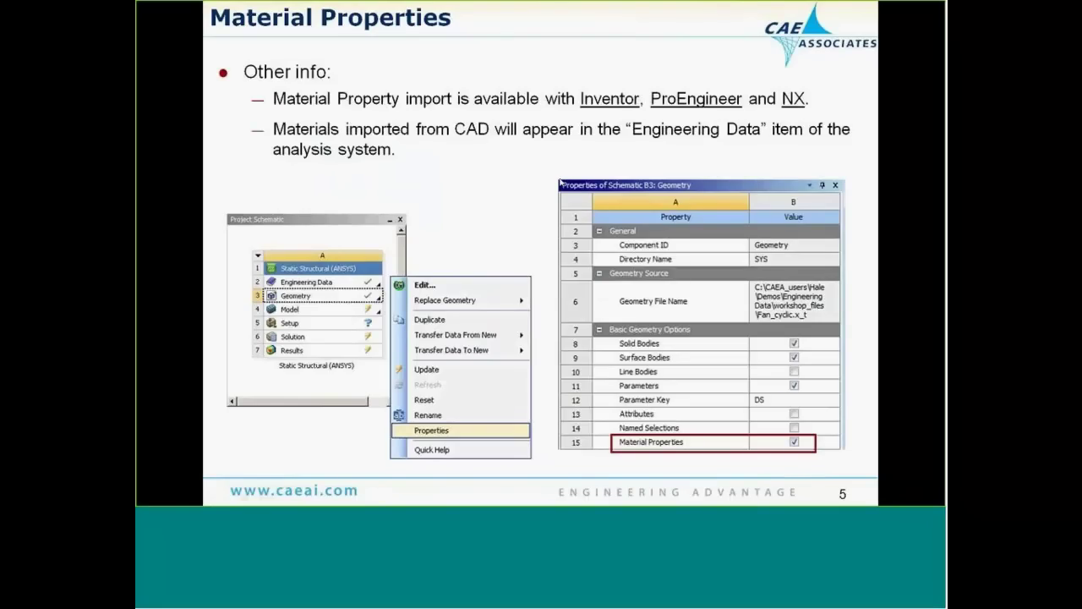